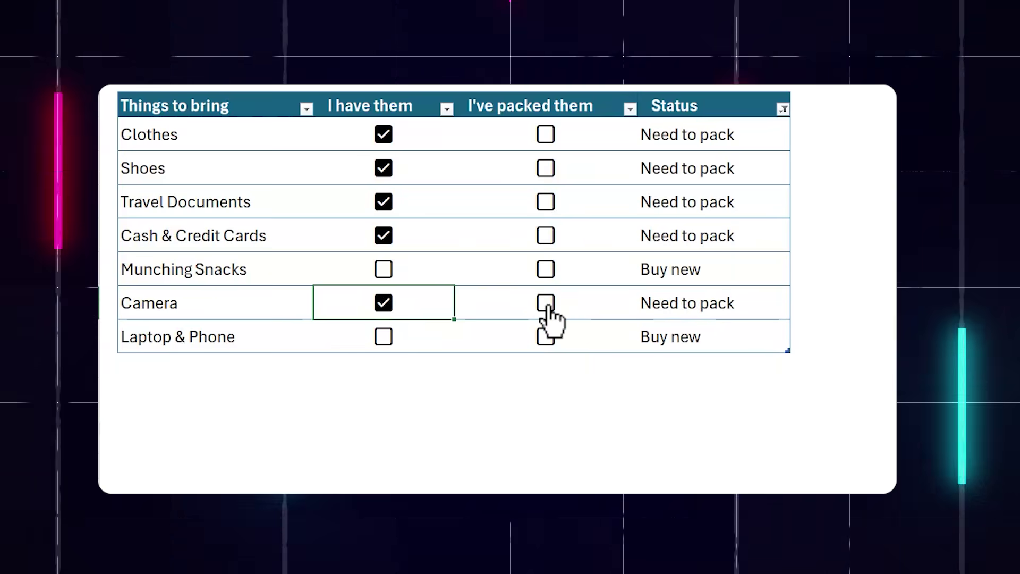
# Mark Camera as packed and reapply the Status filter to hide packed items.
pyautogui.click(545, 303)
pyautogui.click(784, 109)
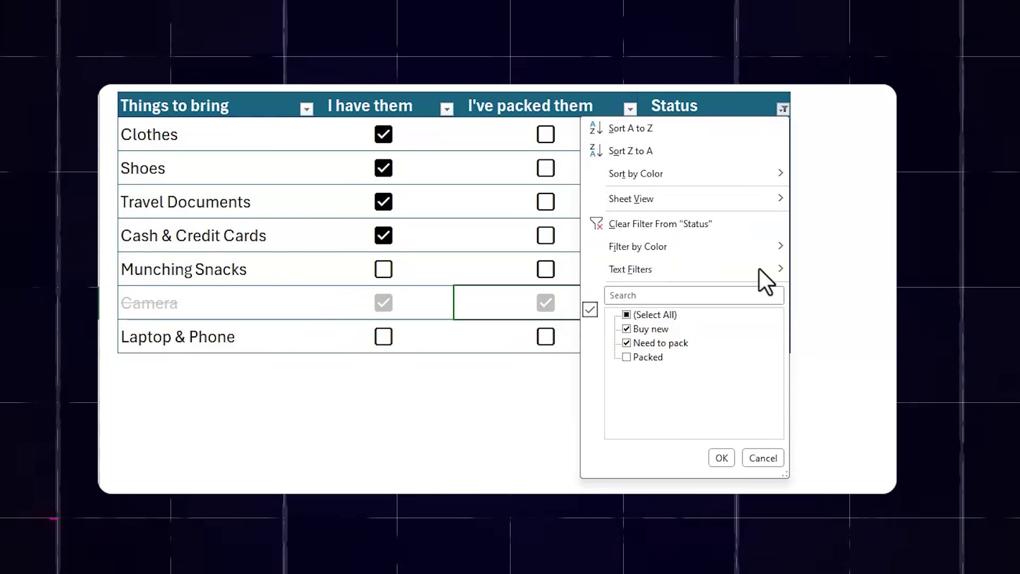
pyautogui.click(722, 458)
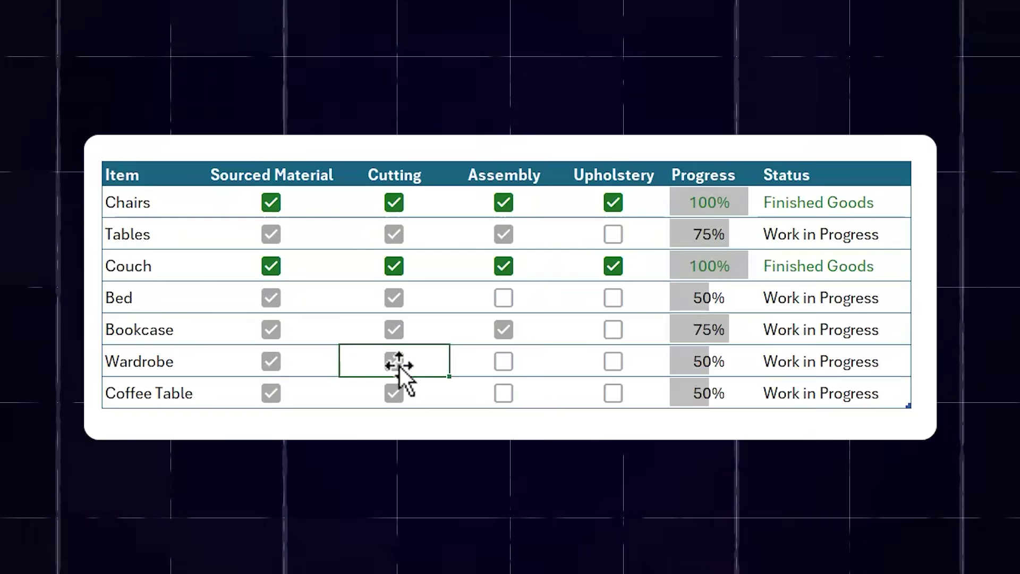
# Tick Wardrobe's Assembly and Upholstery stages; untick Cutting for Coffee Table and Bed.
pyautogui.click(504, 362)
pyautogui.click(614, 361)
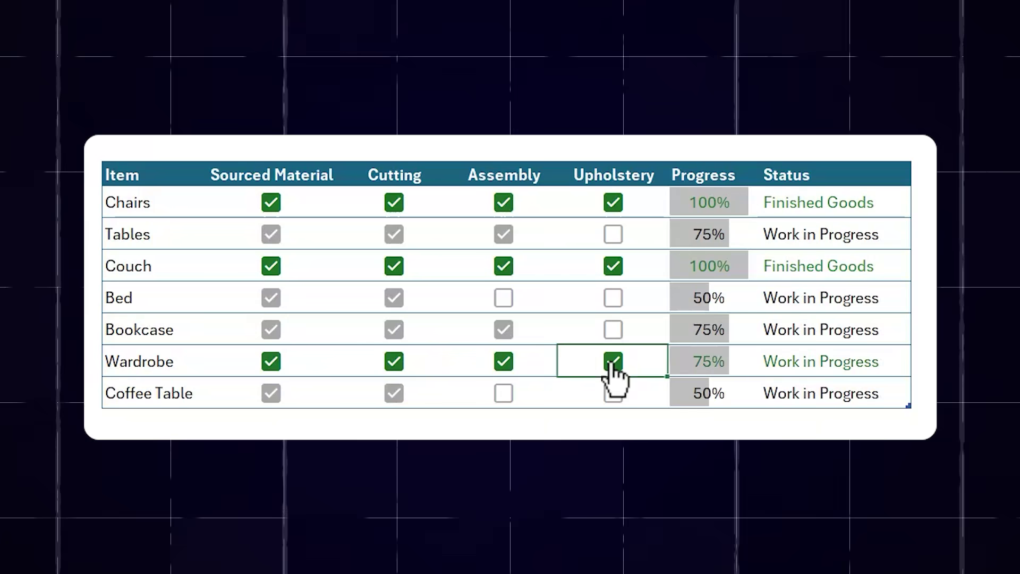
pyautogui.click(394, 393)
pyautogui.click(394, 297)
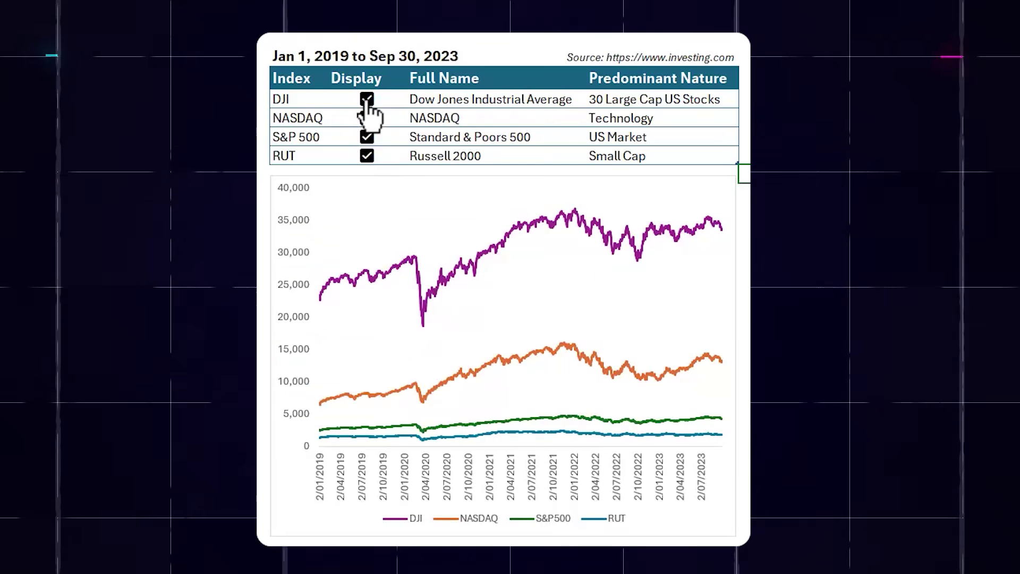
# Hide the DJI, NASDAQ and S&P 500 chart lines, then show all three again.
pyautogui.click(367, 99)
pyautogui.click(366, 117)
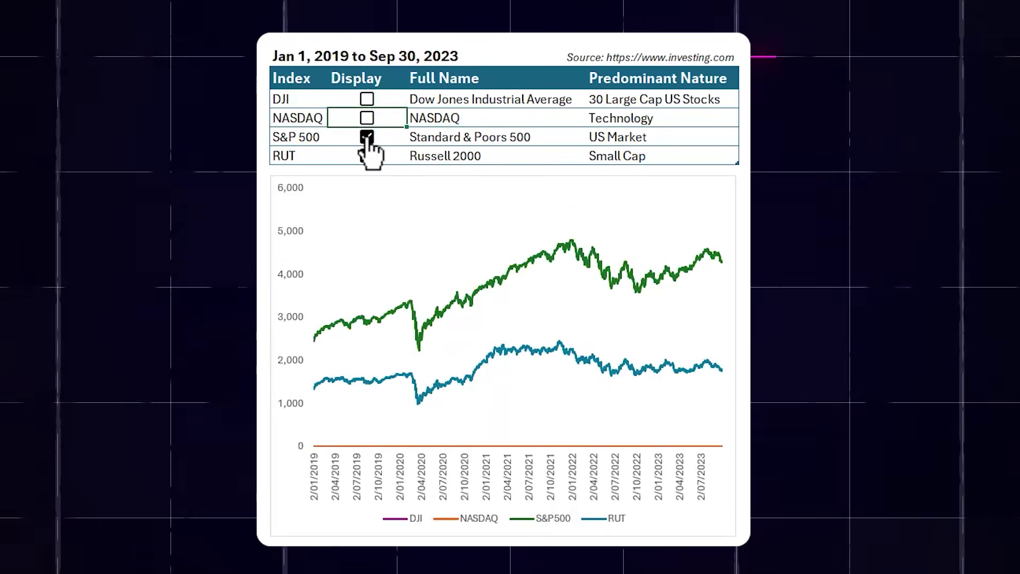
pyautogui.click(367, 138)
pyautogui.click(367, 137)
pyautogui.click(367, 117)
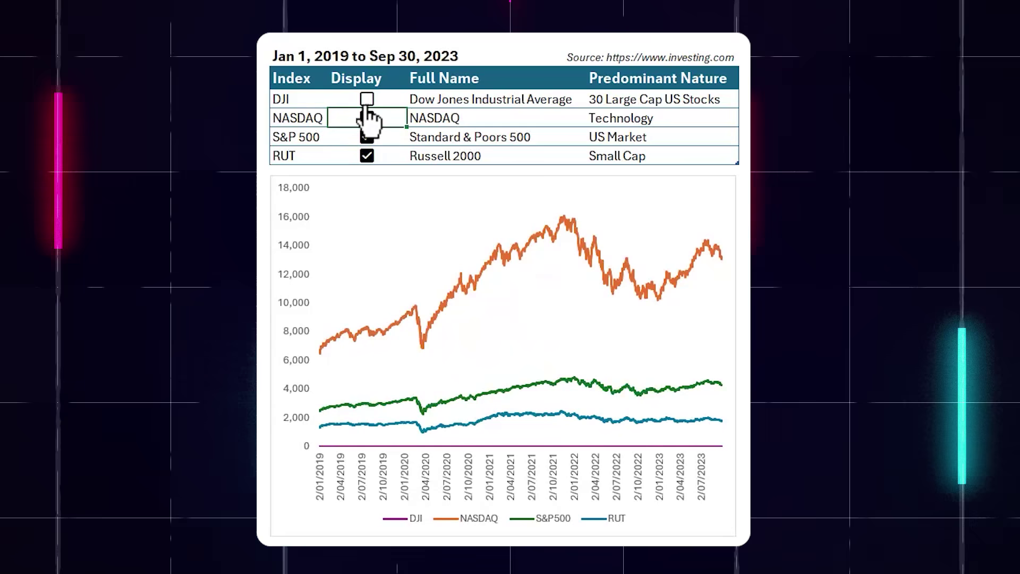
pyautogui.click(367, 99)
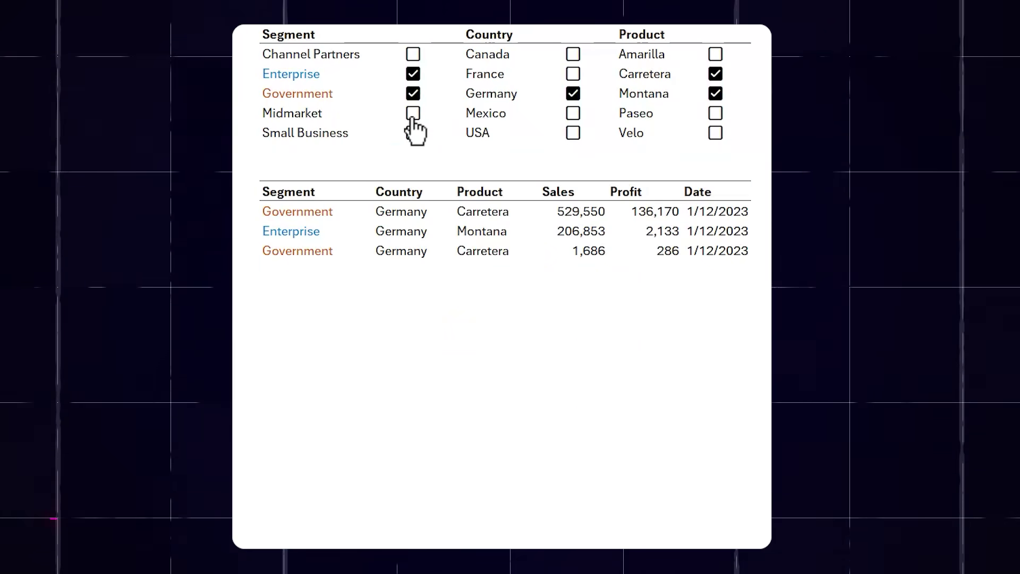
# Add Mexico, France, Paseo and Amarilla to the report; drop Carretera, Montana and Midmarket.
pyautogui.click(413, 113)
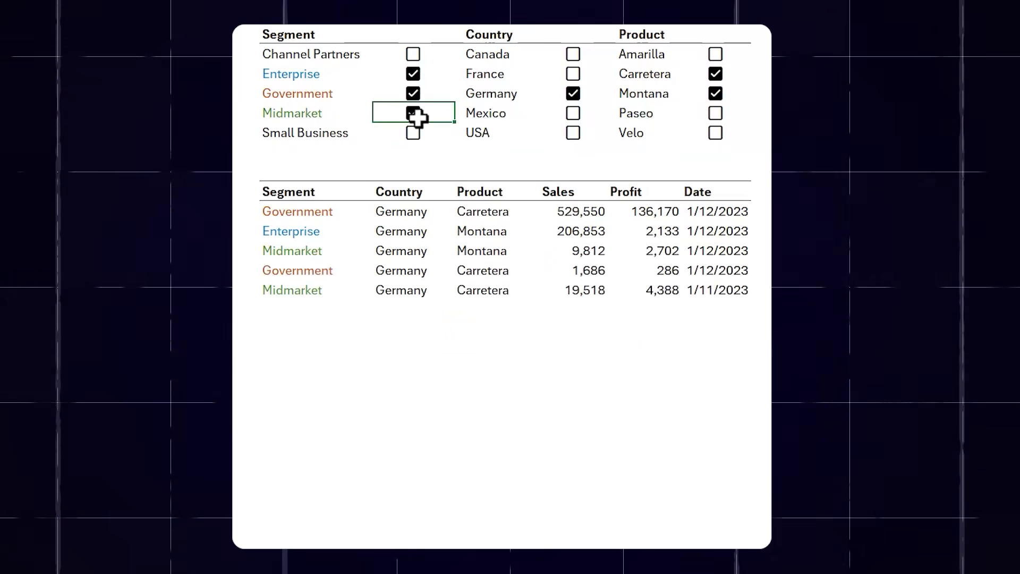
pyautogui.click(573, 113)
pyautogui.click(715, 74)
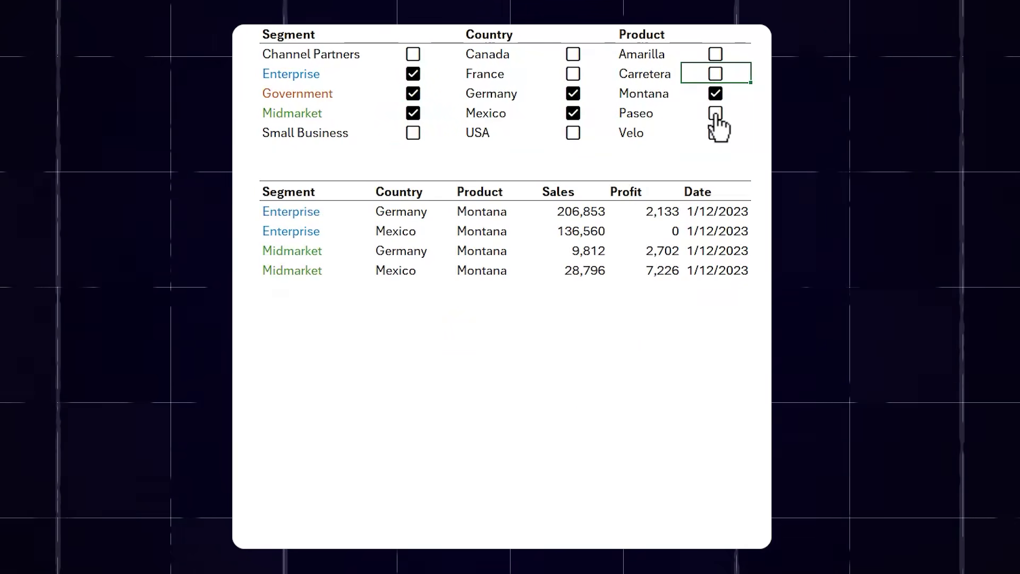
pyautogui.click(716, 113)
pyautogui.click(413, 113)
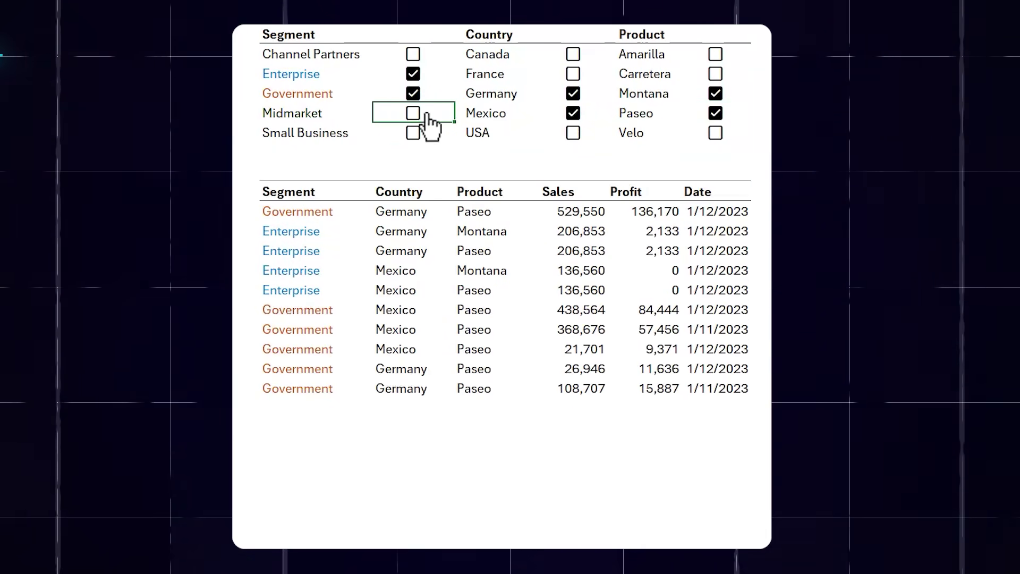
pyautogui.click(573, 74)
pyautogui.click(715, 54)
pyautogui.click(716, 94)
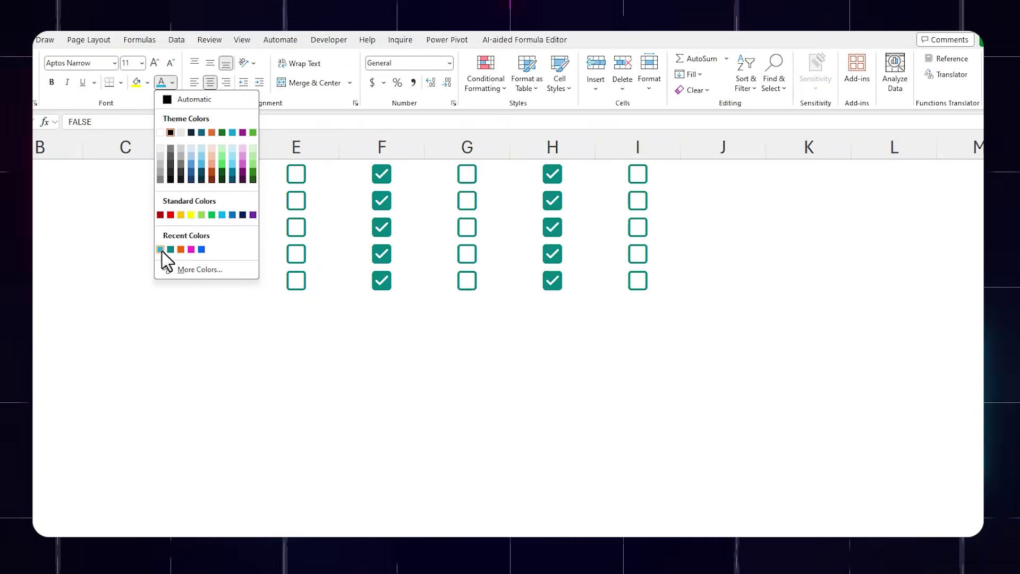
# Colour the E1:I5 checkboxes light blue and tick E1 and G1.
pyautogui.click(160, 249)
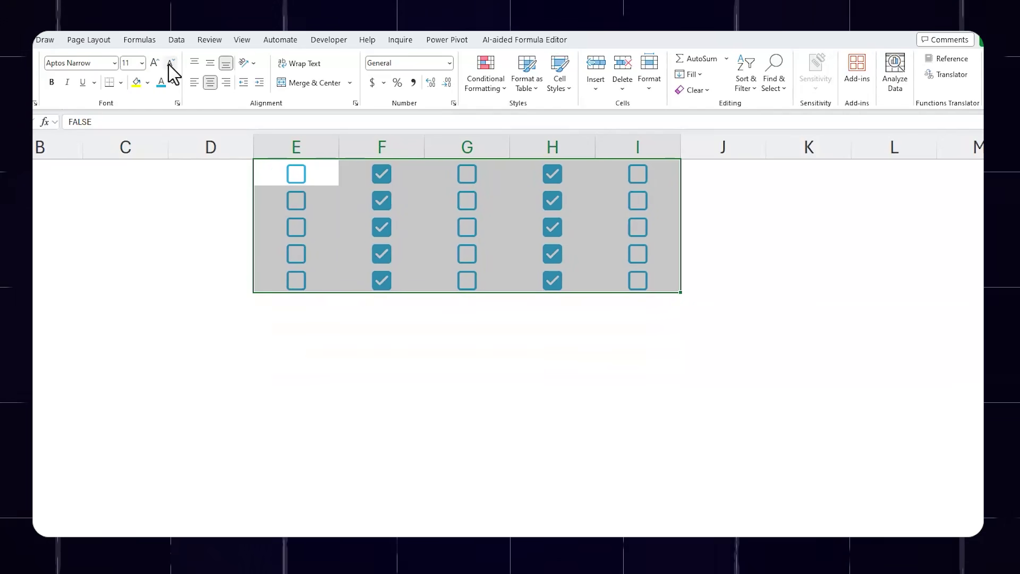
pyautogui.click(267, 181)
pyautogui.click(295, 175)
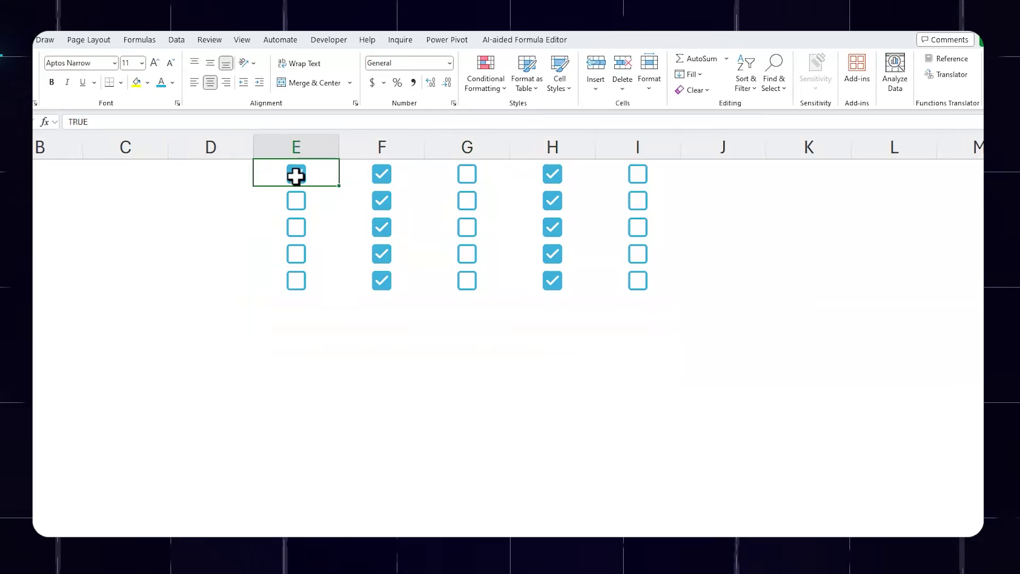
pyautogui.click(466, 176)
# Tick all five checkboxes in column I at once.
pyautogui.moveTo(611, 175); pyautogui.dragTo(622, 278)
pyautogui.press('space')
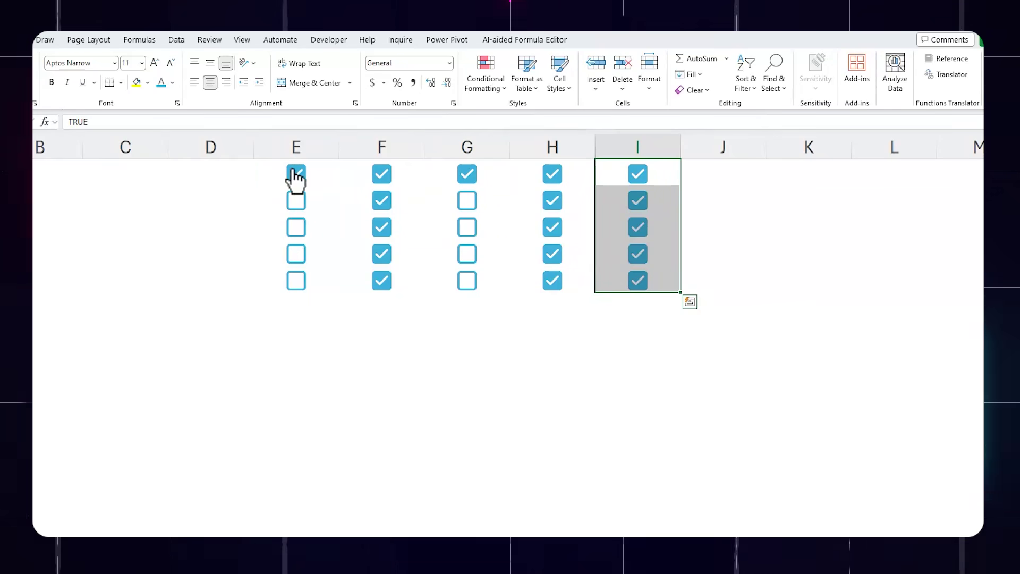
pyautogui.press('Left')
pyautogui.press('Left')
pyautogui.press('Left')
pyautogui.press('Left')
pyautogui.press('Down')
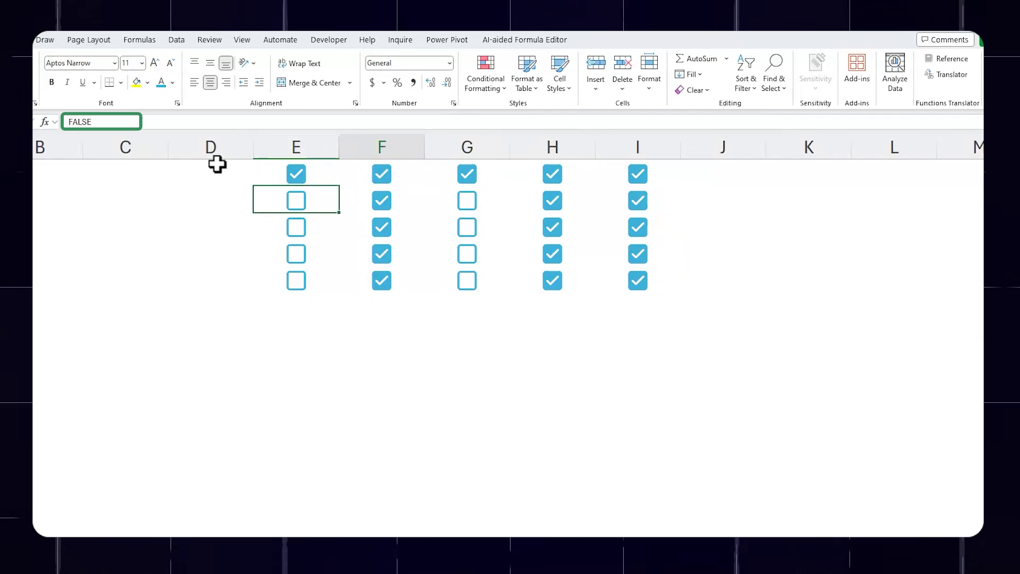
pyautogui.press('Right')
pyautogui.press('Right')
pyautogui.press('Right')
pyautogui.press('Right')
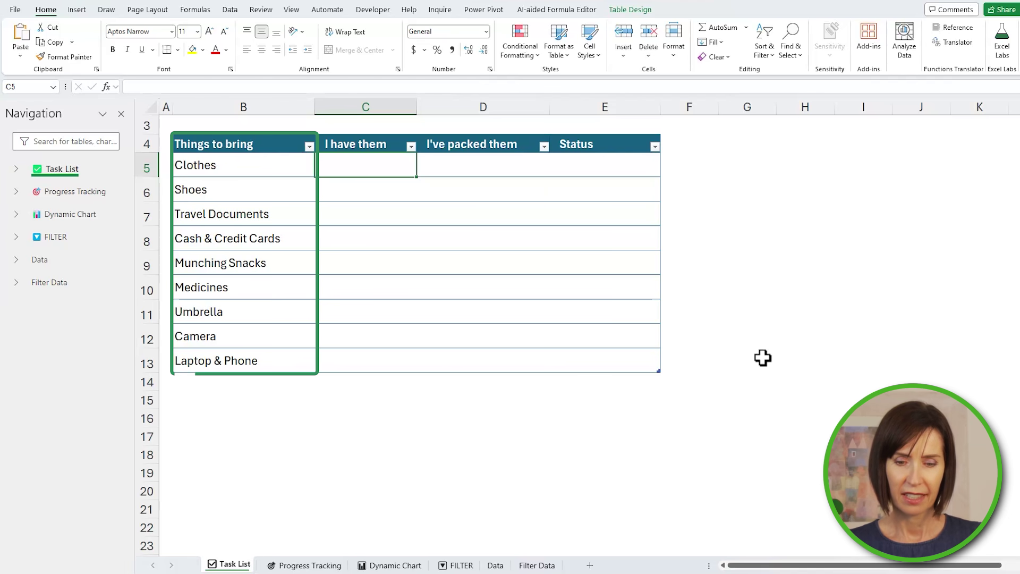
# Select C5:D13, the blank 'I have them' and 'I've packed them' cells.
pyautogui.keyDown('shift'); pyautogui.click(501, 364); pyautogui.keyUp('shift')
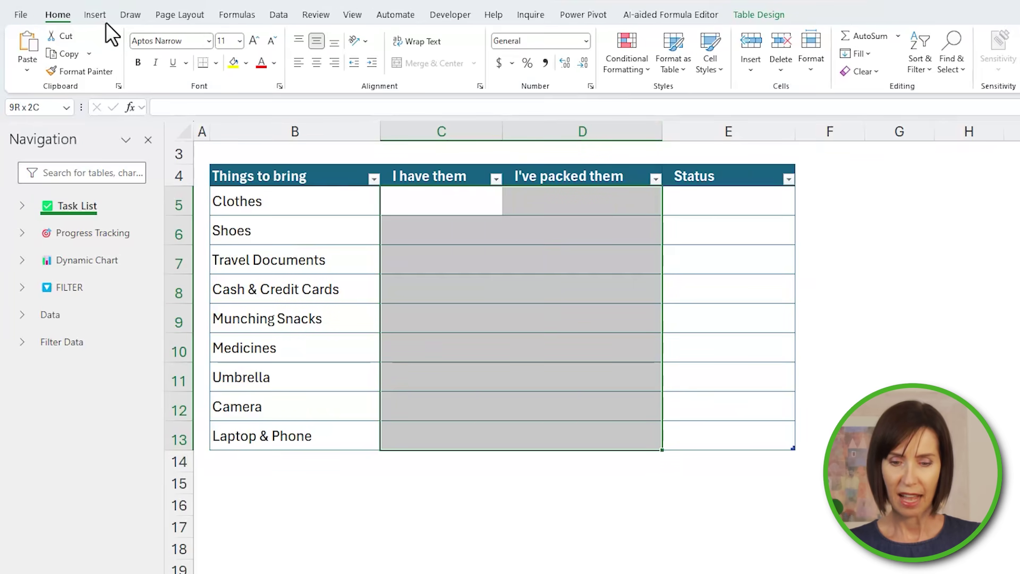
# Insert checkboxes into the selected C5:D13 cells.
pyautogui.click(98, 15)
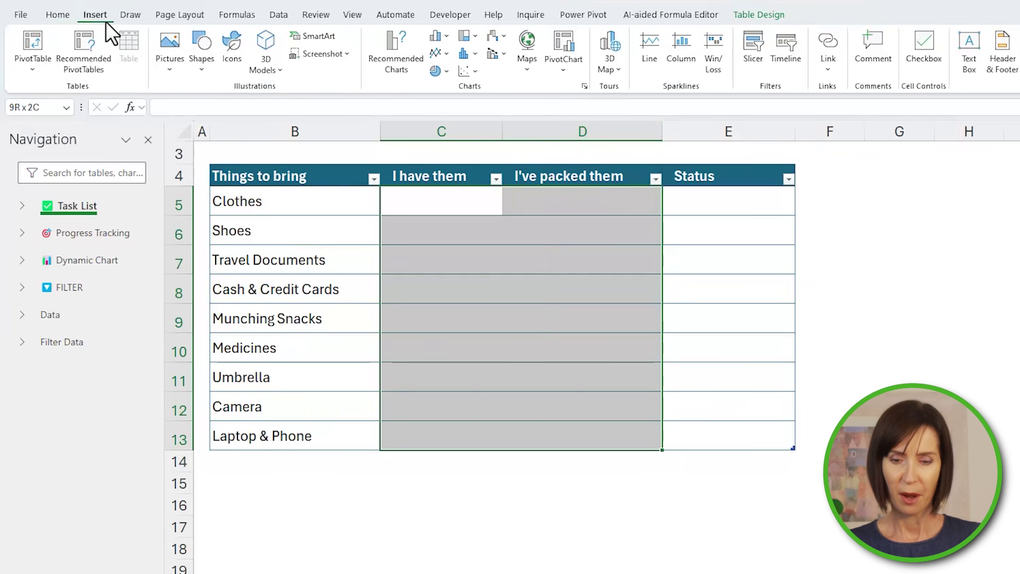
pyautogui.click(920, 77)
pyautogui.click(876, 268)
# Tick Clothes, Shoes, Travel Documents, Cash & Credit Cards, Medicines, Umbrella as owned; Medicines, Umbrella as packed.
pyautogui.click(442, 231)
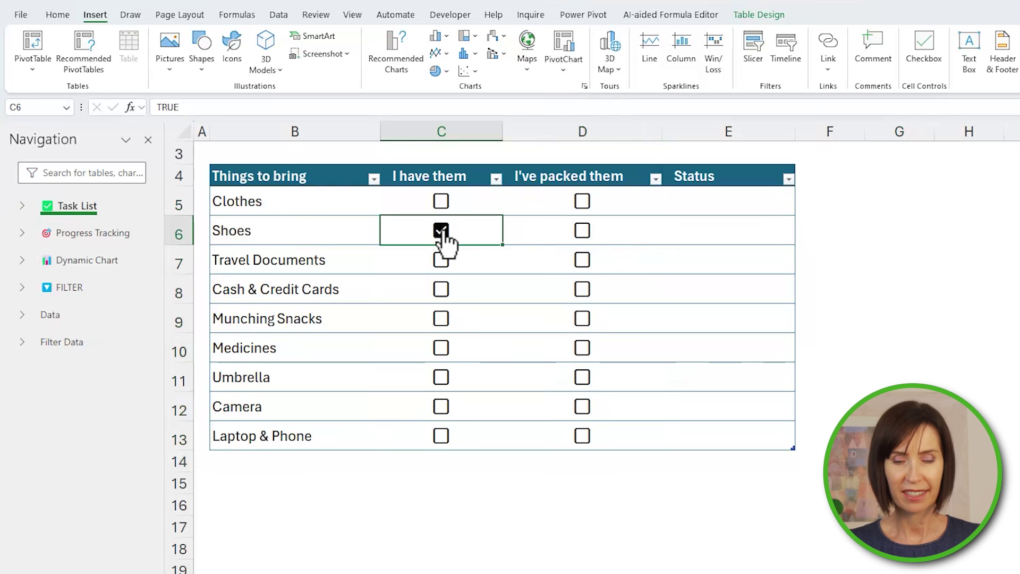
pyautogui.click(442, 260)
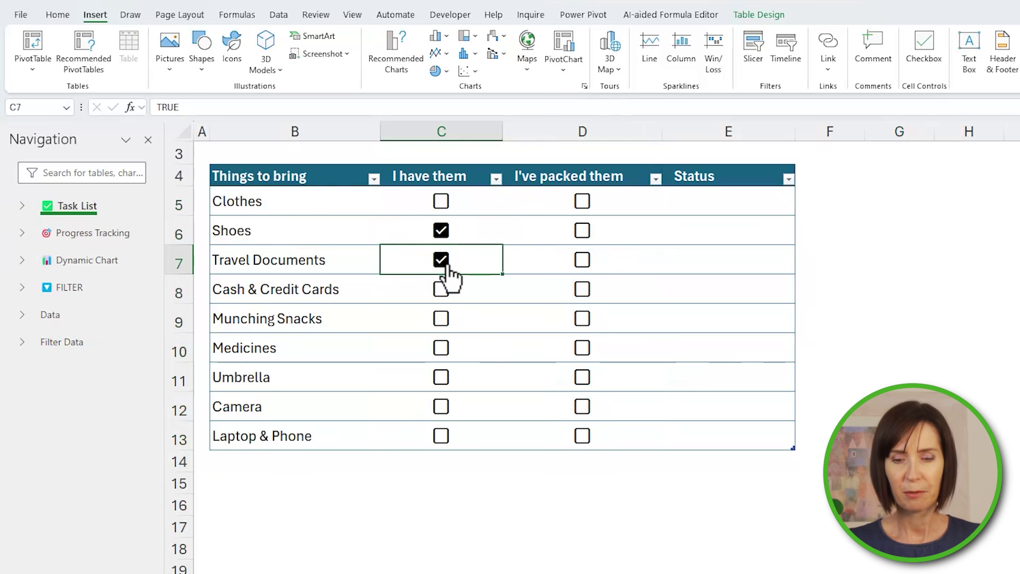
pyautogui.click(441, 202)
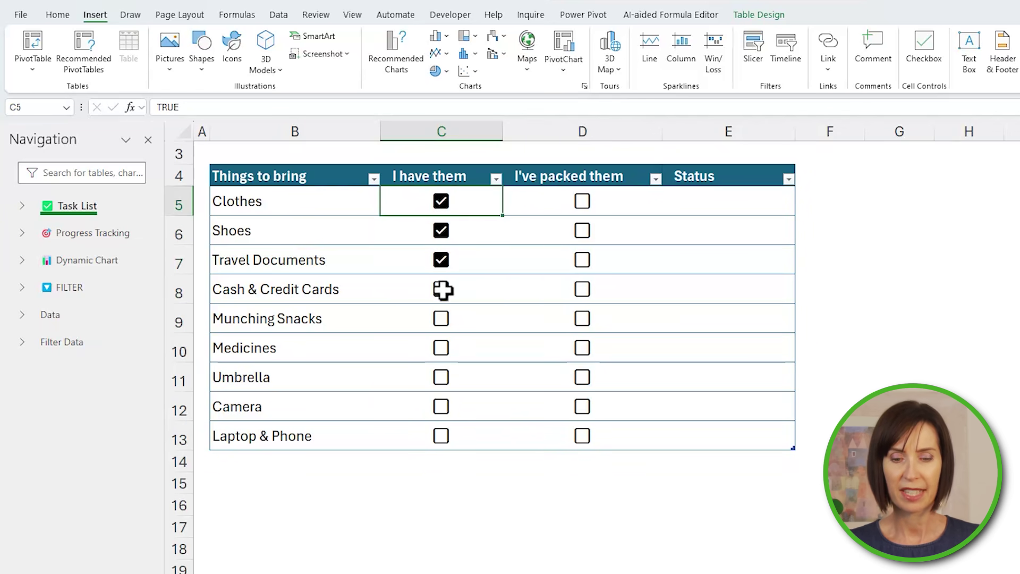
pyautogui.click(443, 290)
pyautogui.click(443, 348)
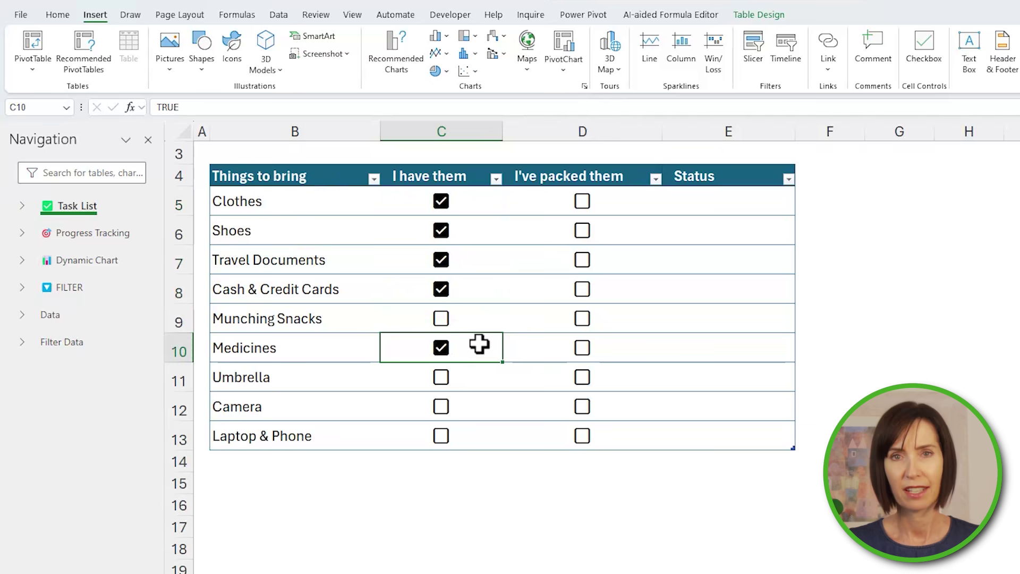
pyautogui.click(583, 350)
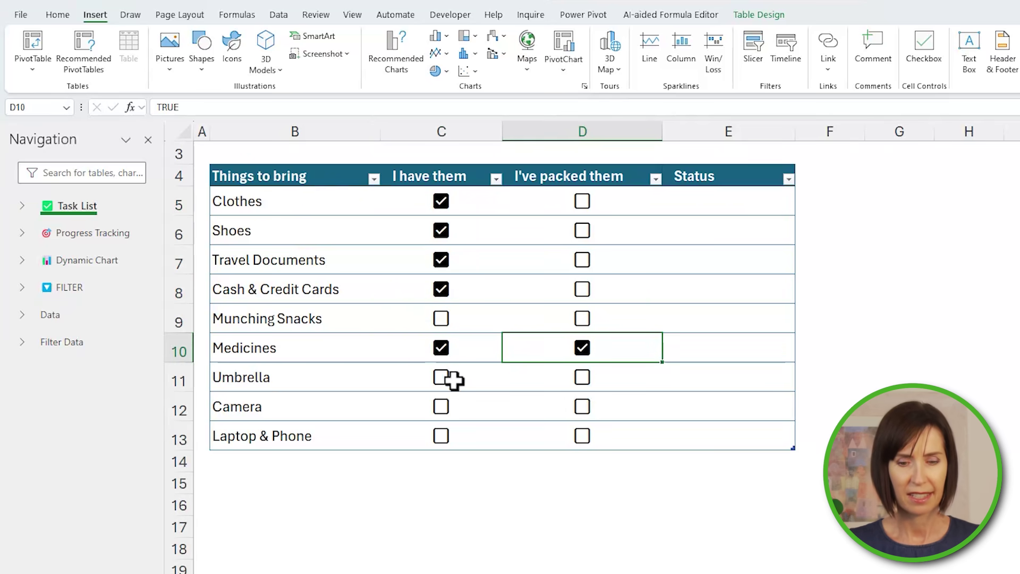
pyautogui.click(442, 378)
pyautogui.click(583, 378)
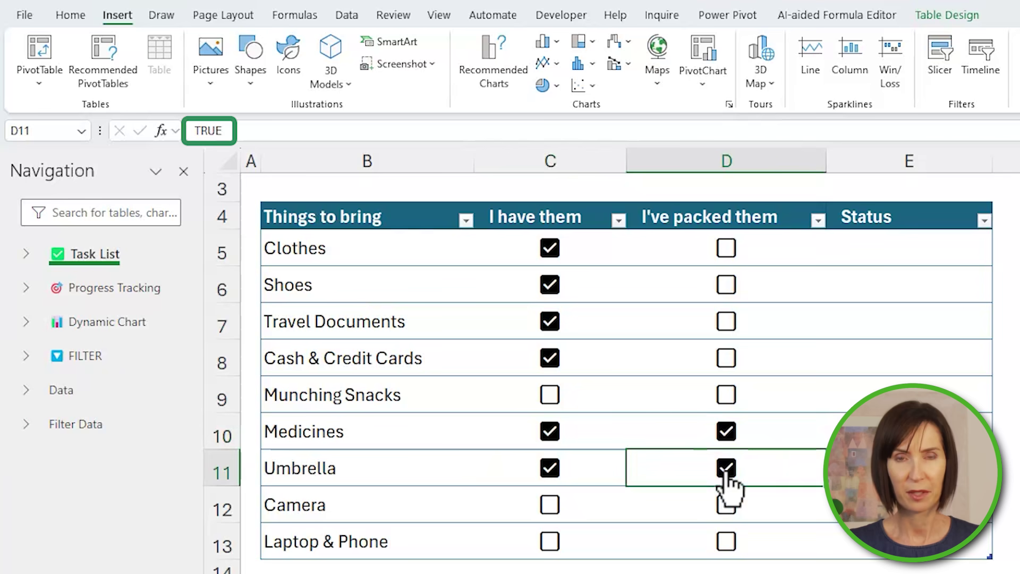
pyautogui.click(876, 251)
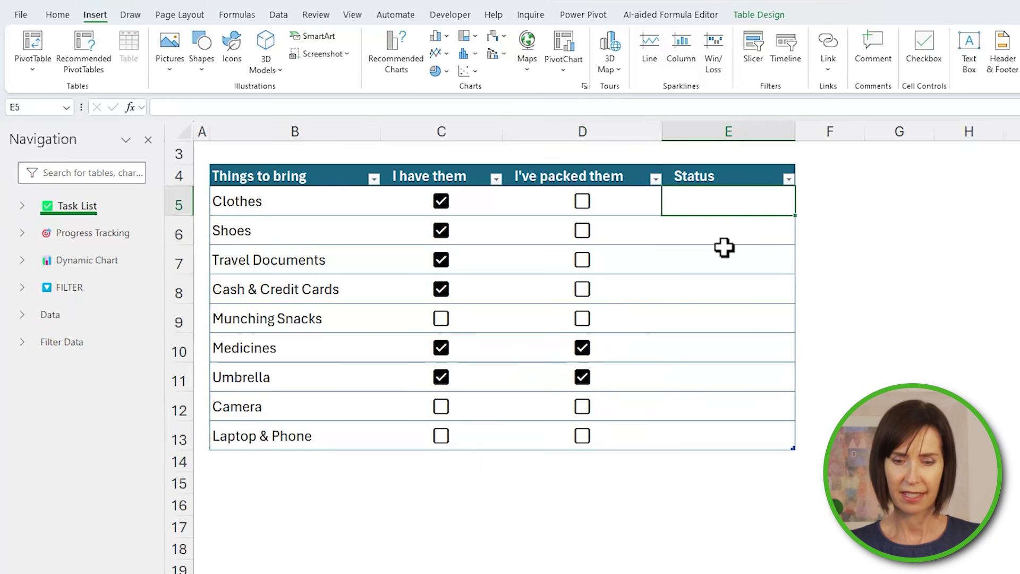
# Enter =IF([@[I've packed them]],"Packed",IF([@[I have them]],"Need to pack","Buy new")) in E5.
pyautogui.write('=IF(')
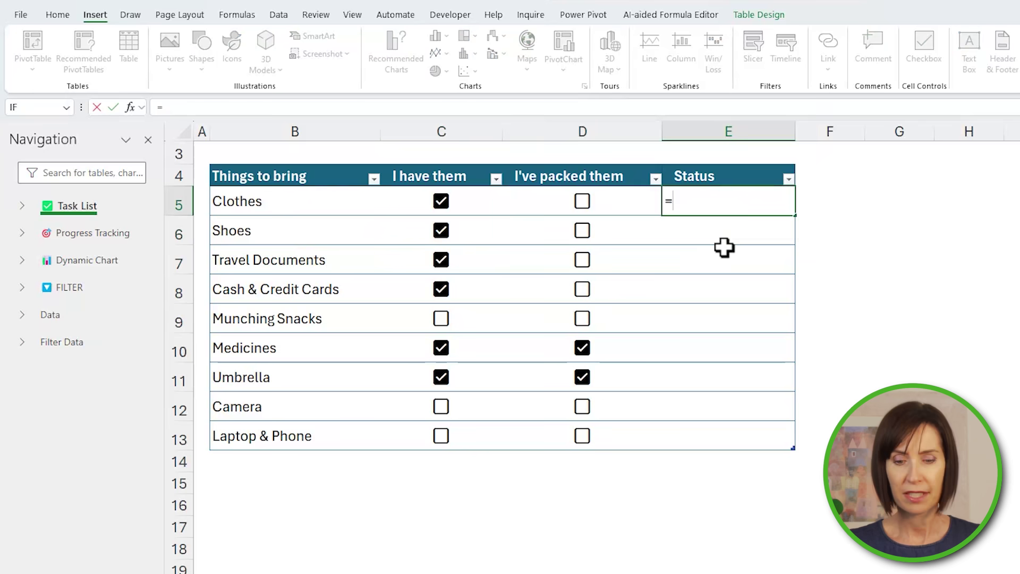
pyautogui.click(562, 202)
pyautogui.write(',"Packed')
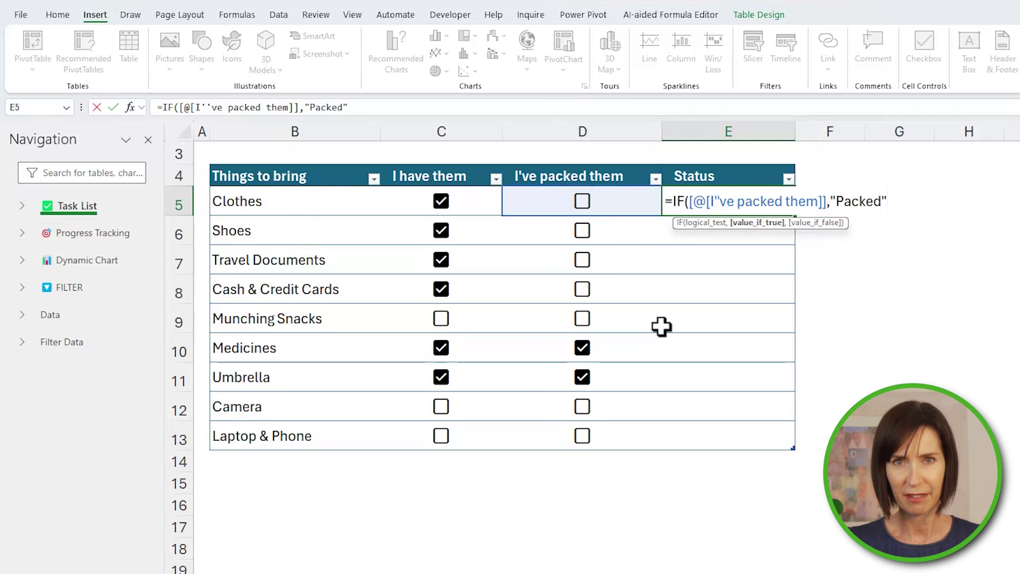
pyautogui.write(',')
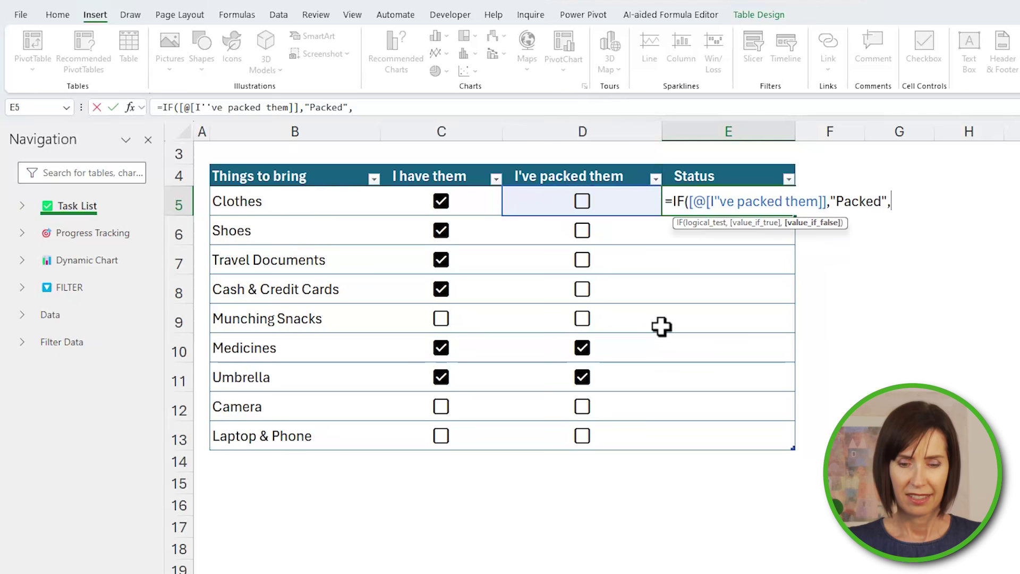
pyautogui.hotkey('alt', 'Return')
pyautogui.write('if')
pyautogui.press('Tab')
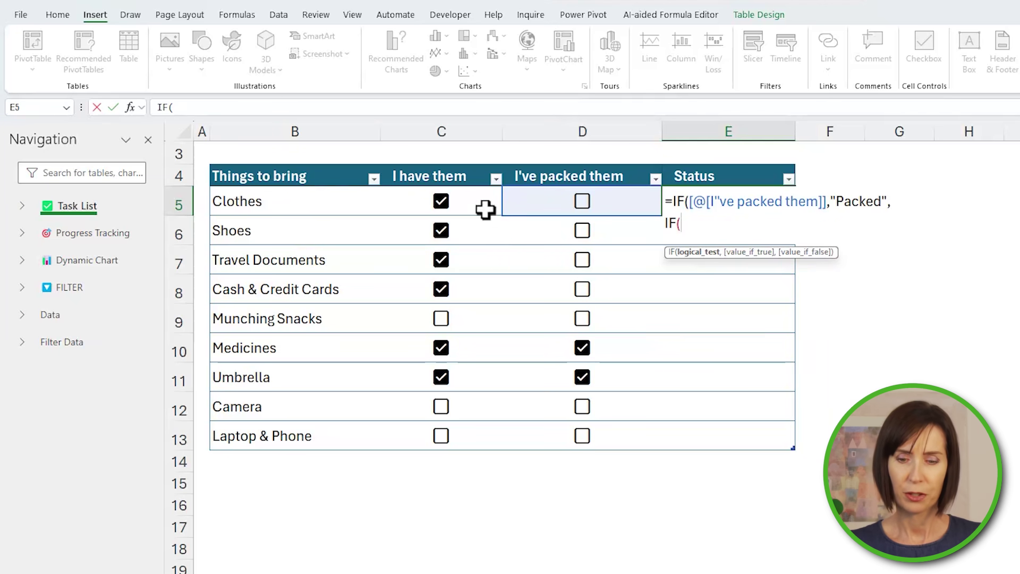
pyautogui.click(486, 210)
pyautogui.write(',"Nee')
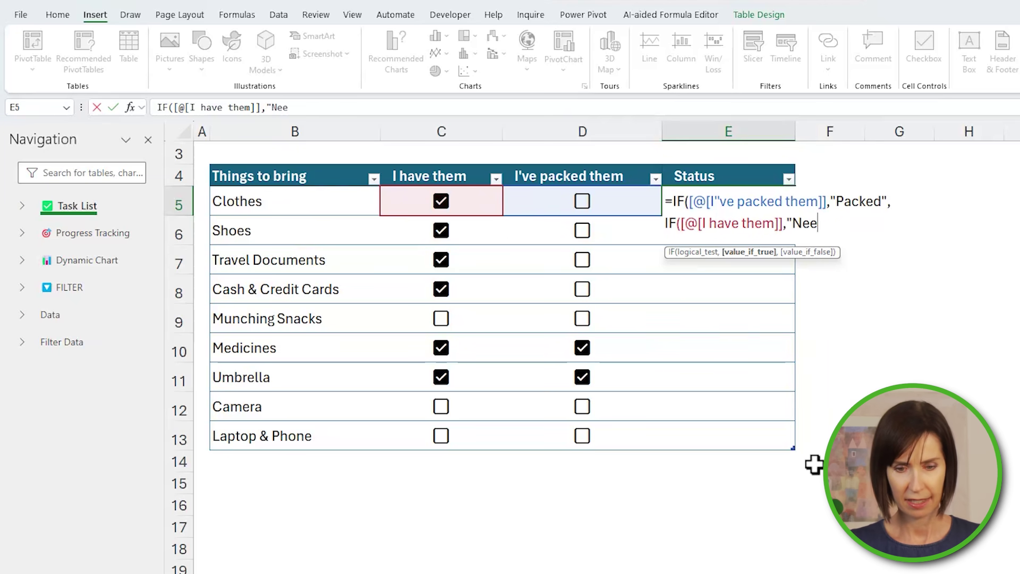
pyautogui.write('d to pack","')
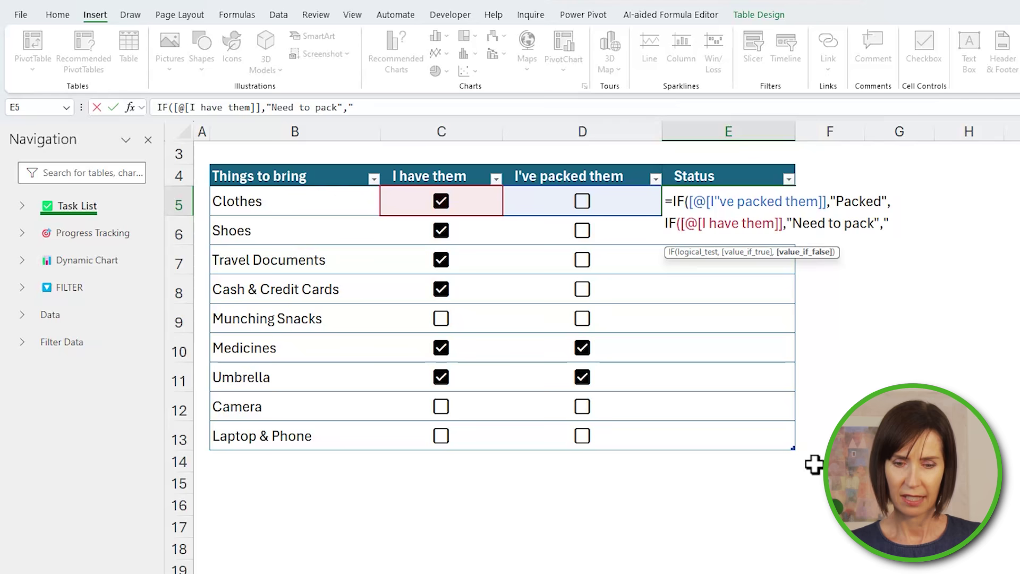
pyautogui.write('Buy new"))')
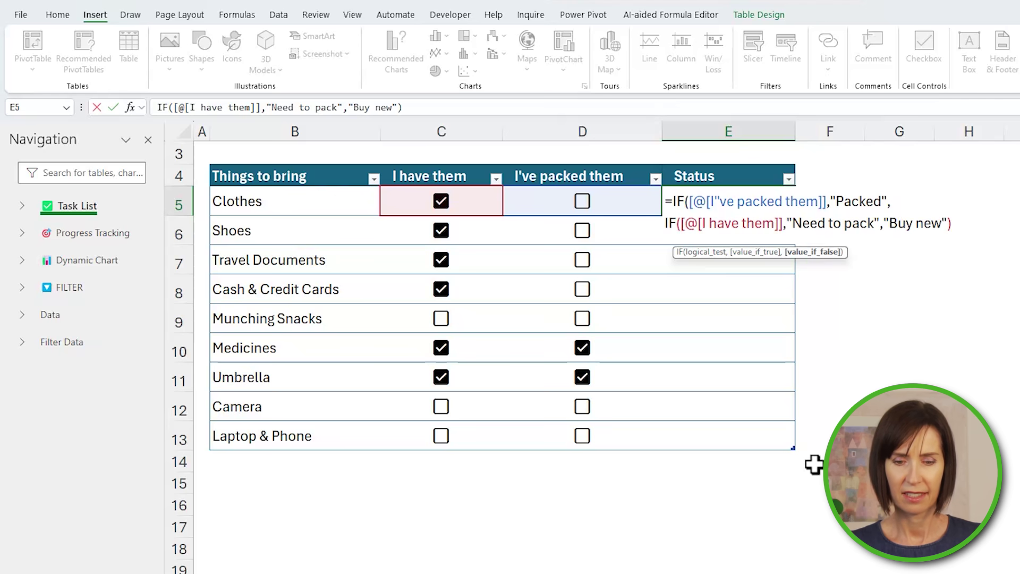
pyautogui.press('Return')
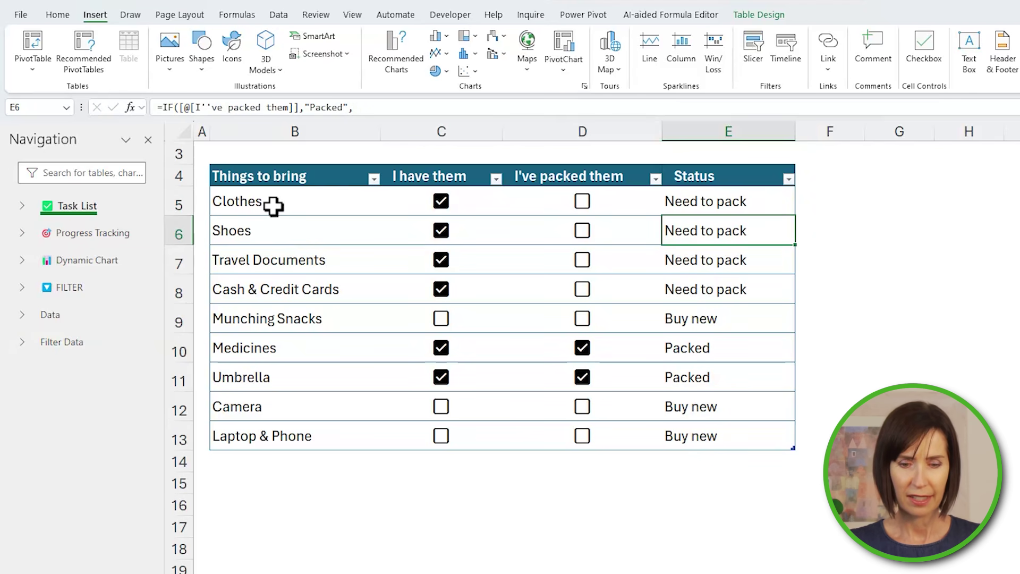
# Create a formula-based conditional formatting rule =$D5 for the task rows B5:E13.
pyautogui.moveTo(273, 207)
pyautogui.mouseDown()
pyautogui.moveTo(661, 399)
pyautogui.moveTo(710, 433)
pyautogui.mouseUp()
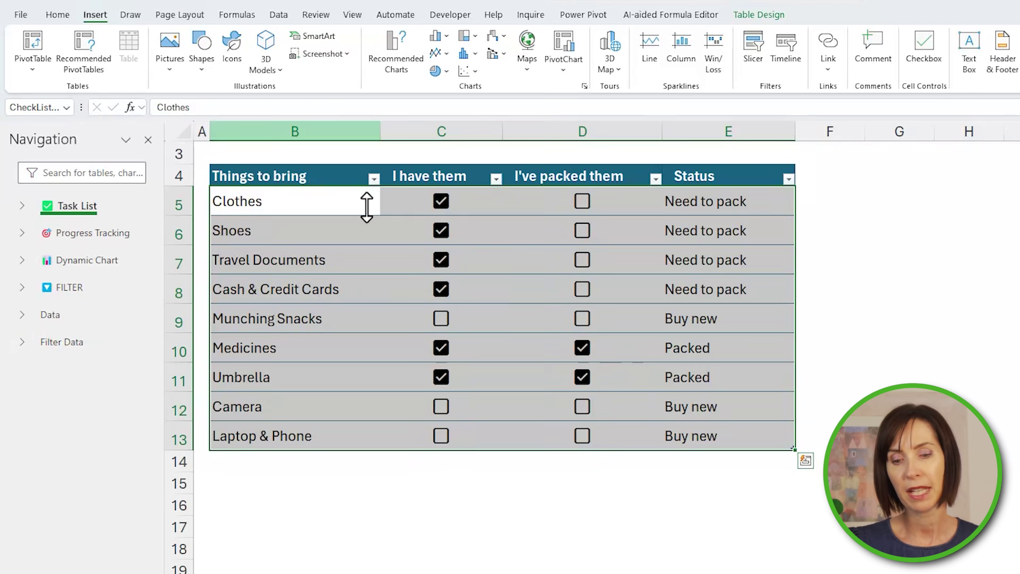
pyautogui.click(59, 14)
pyautogui.click(606, 64)
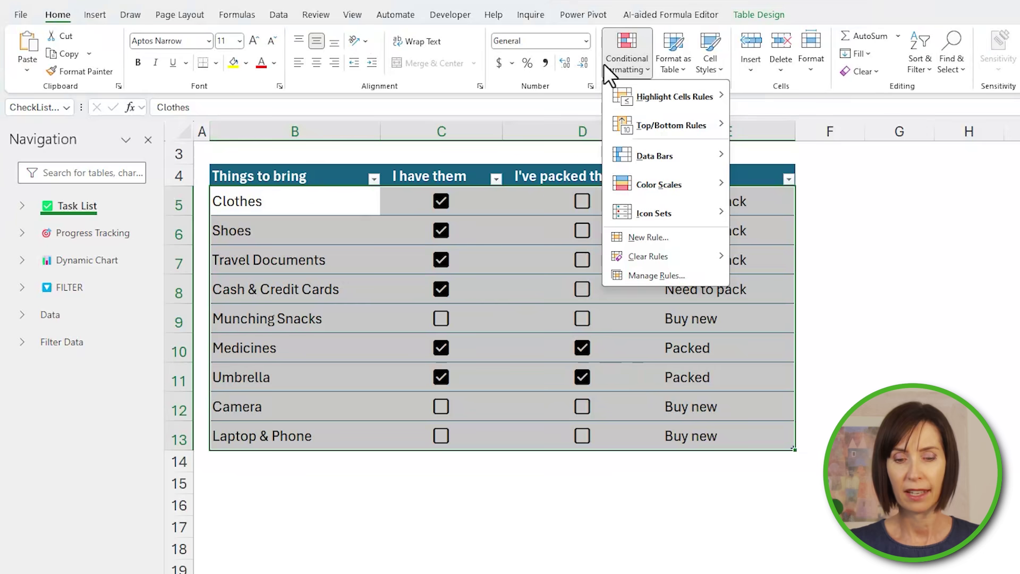
pyautogui.click(677, 239)
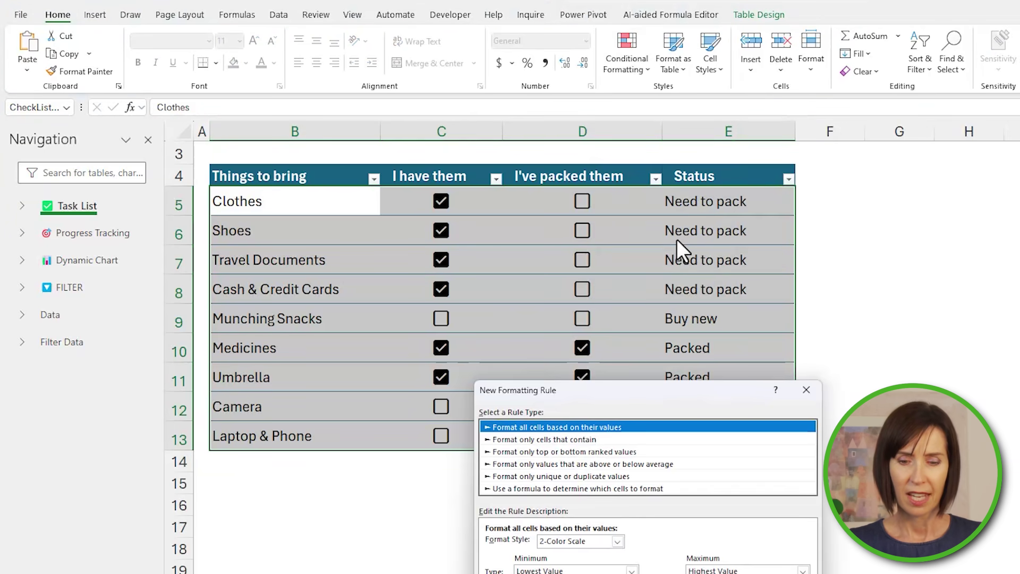
pyautogui.moveTo(637, 389); pyautogui.dragTo(633, 279)
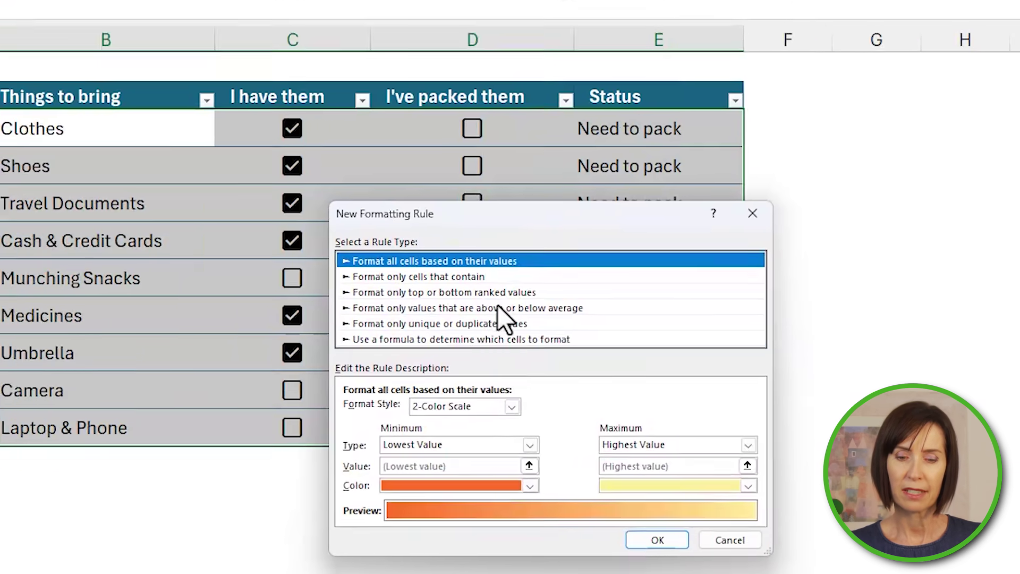
pyautogui.click(592, 377)
pyautogui.click(535, 431)
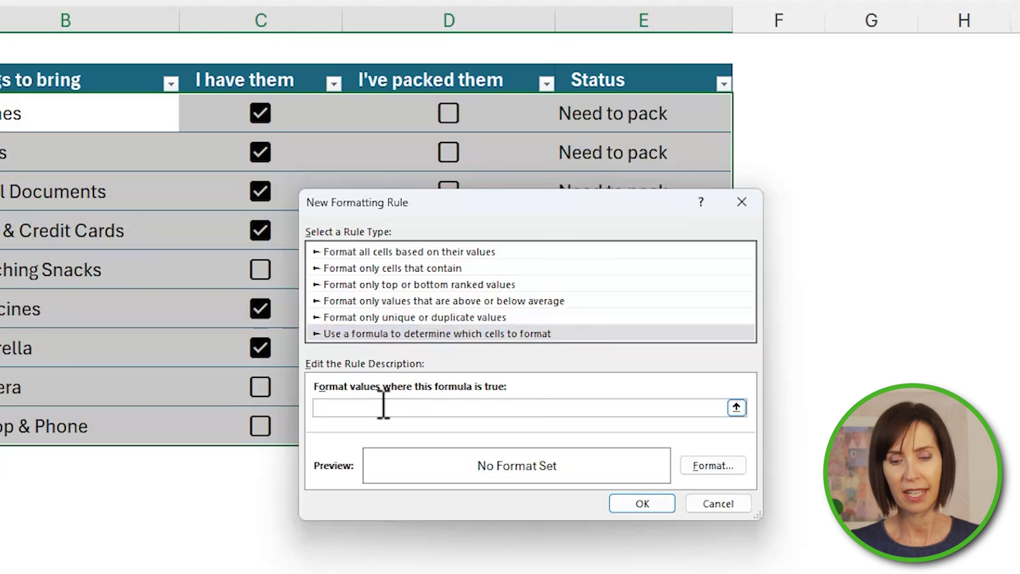
pyautogui.click(488, 112)
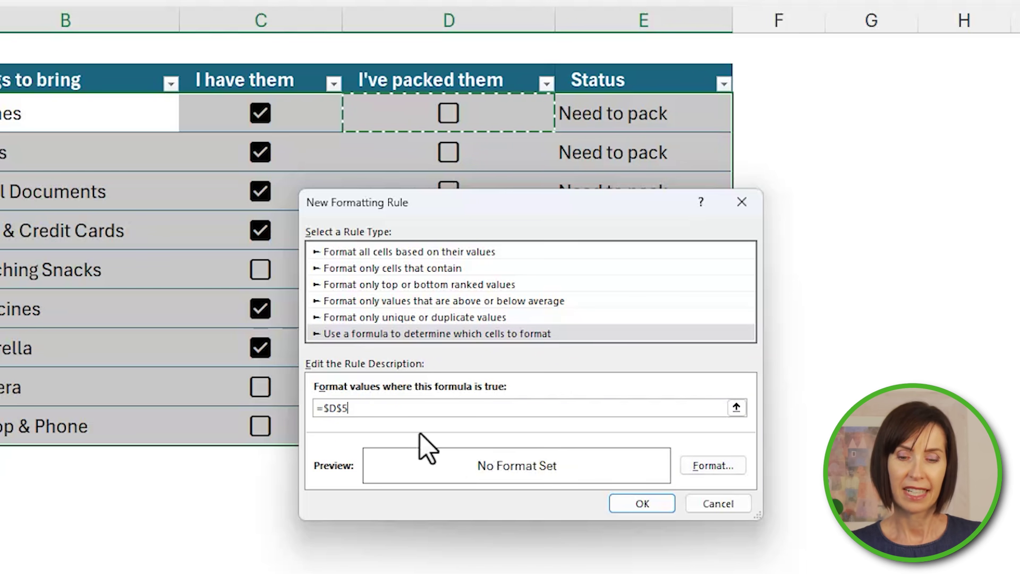
pyautogui.click(344, 408)
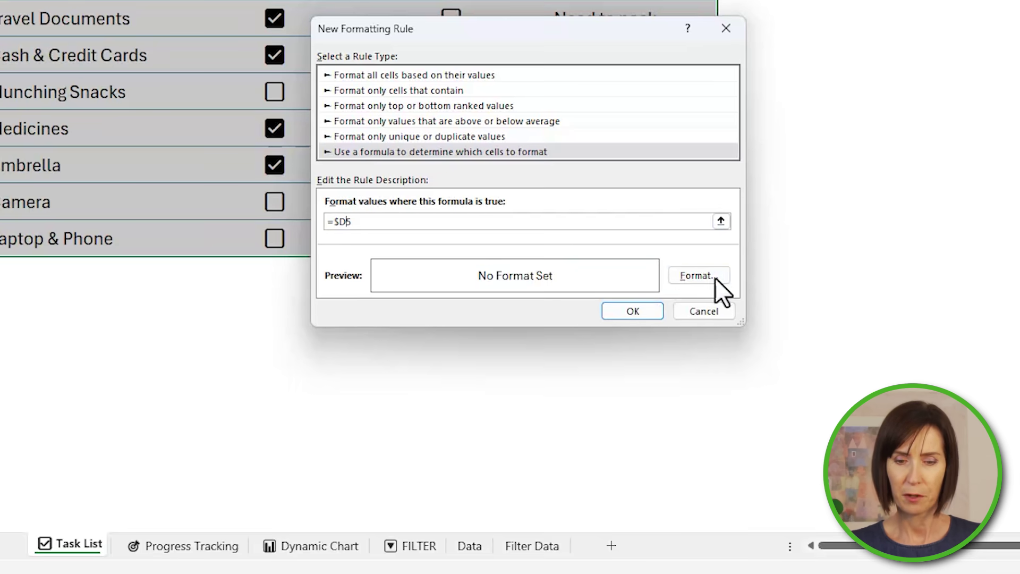
# Set the rule's format to grey strikethrough text.
pyautogui.click(722, 467)
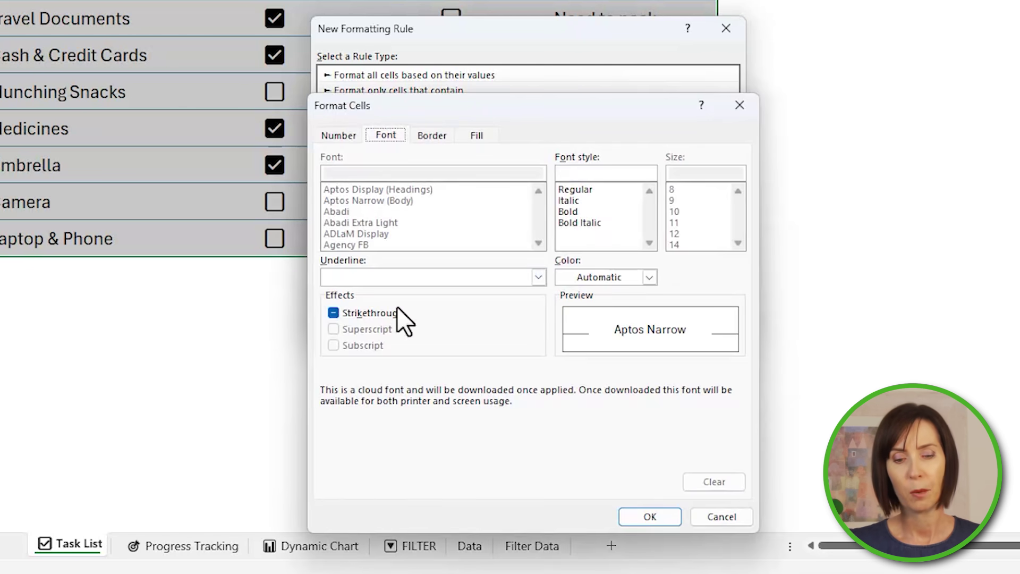
pyautogui.click(339, 312)
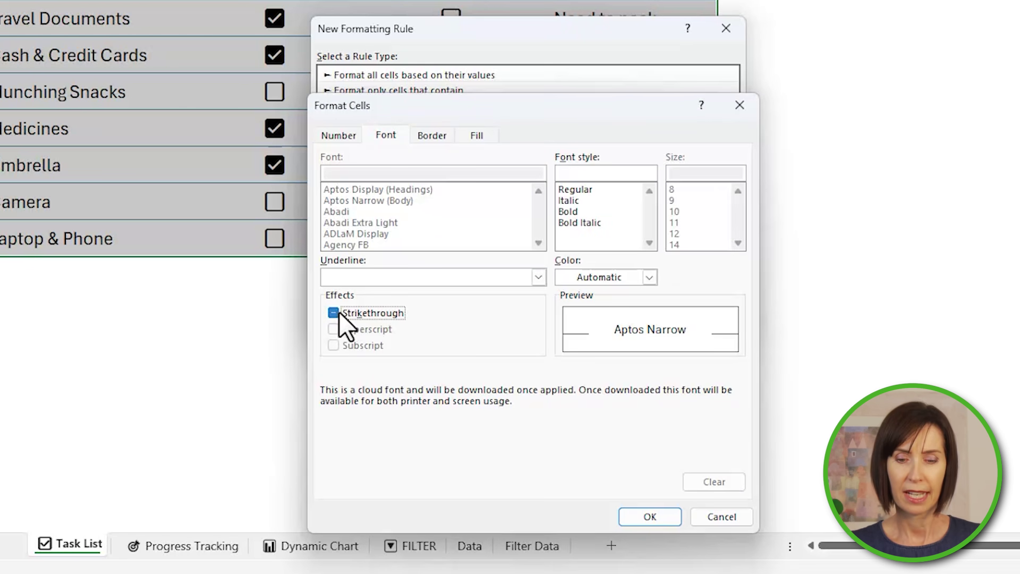
pyautogui.click(608, 278)
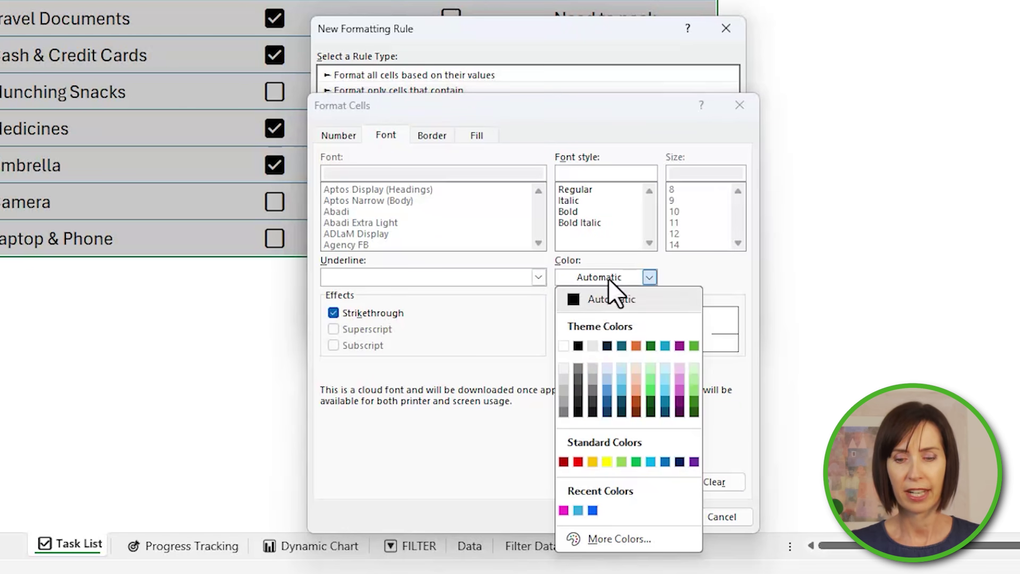
pyautogui.click(565, 390)
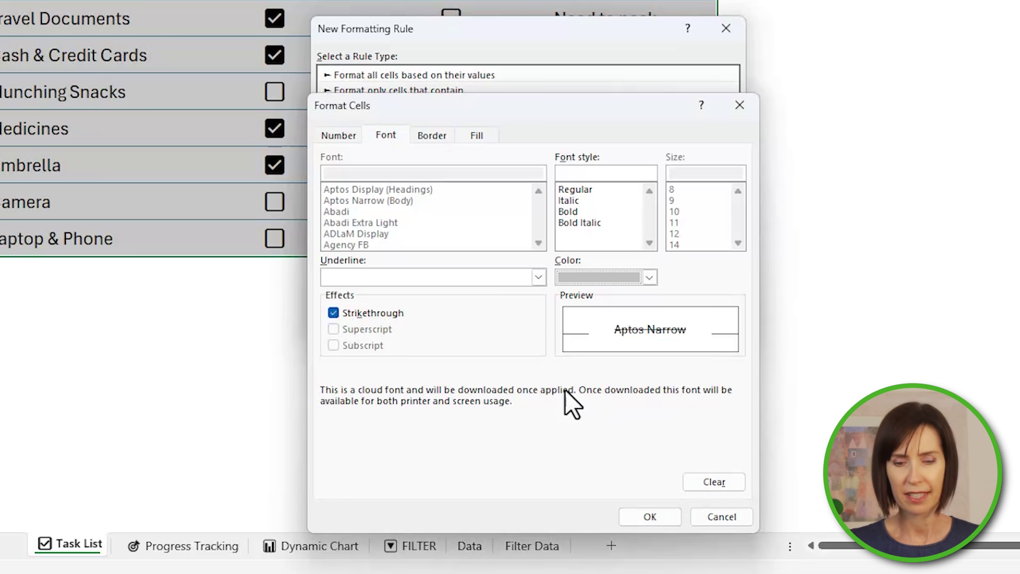
pyautogui.click(656, 516)
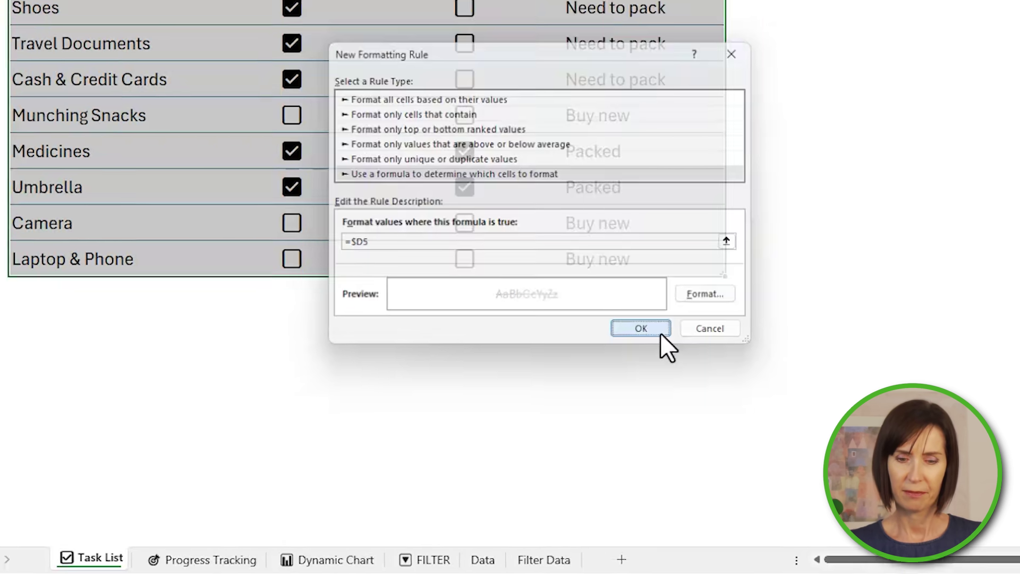
# Save the rule and filter the Status column to exclude Packed items.
pyautogui.click(652, 317)
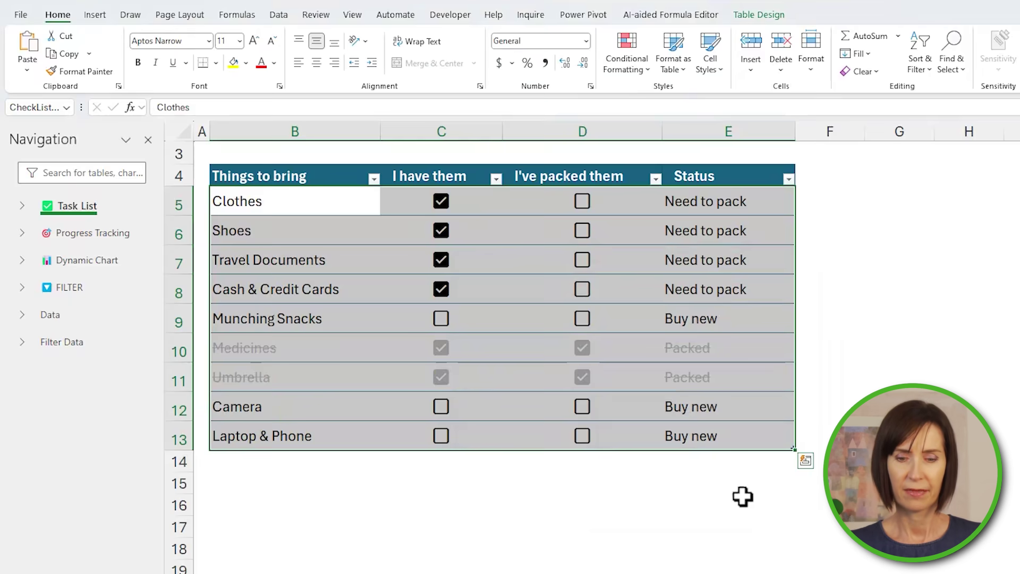
pyautogui.click(825, 435)
pyautogui.click(788, 180)
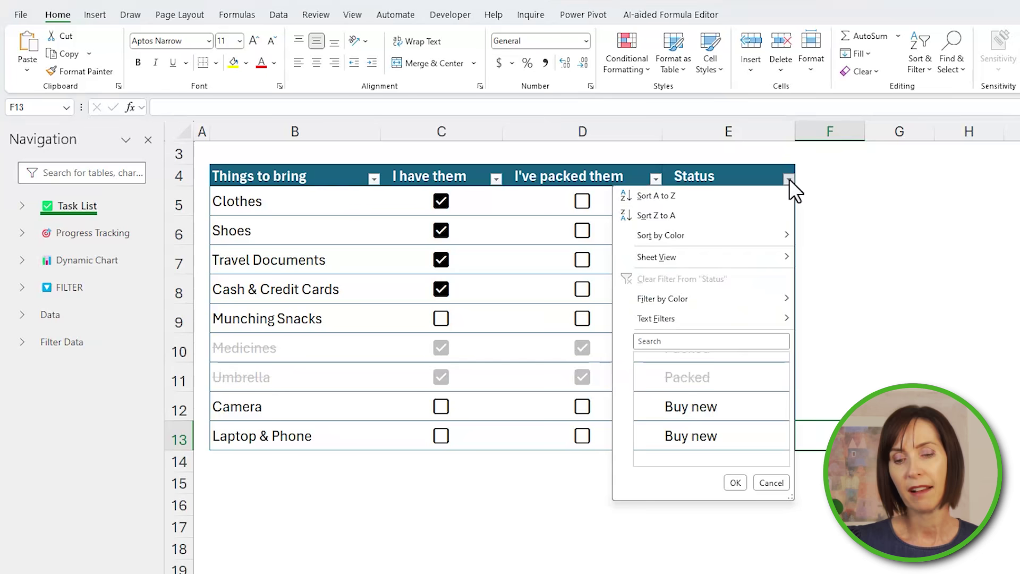
pyautogui.click(656, 394)
pyautogui.click(735, 482)
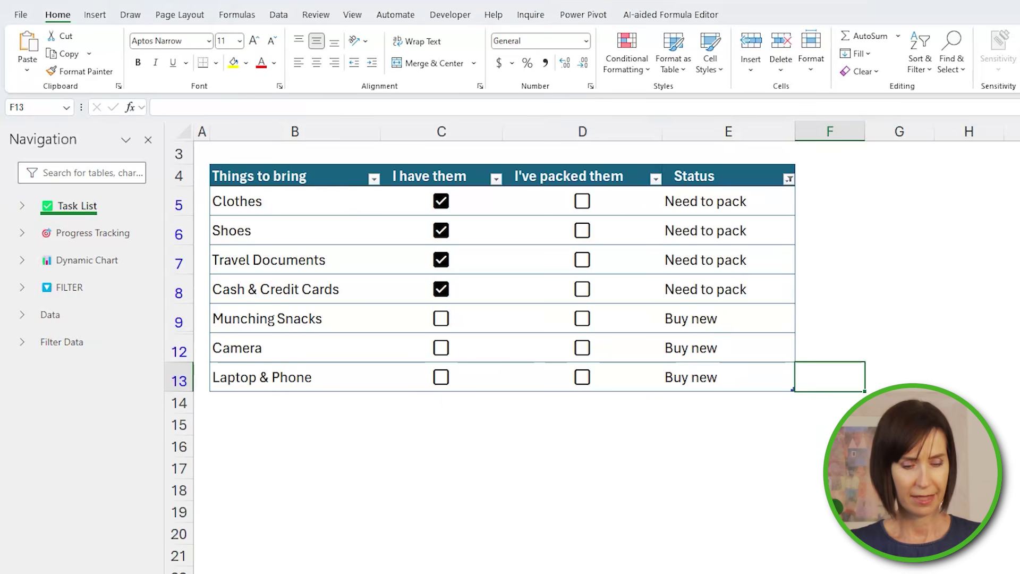
pyautogui.click(796, 438)
# Tick Camera as owned and packed, then reapply the Status filter to hide it.
pyautogui.click(441, 349)
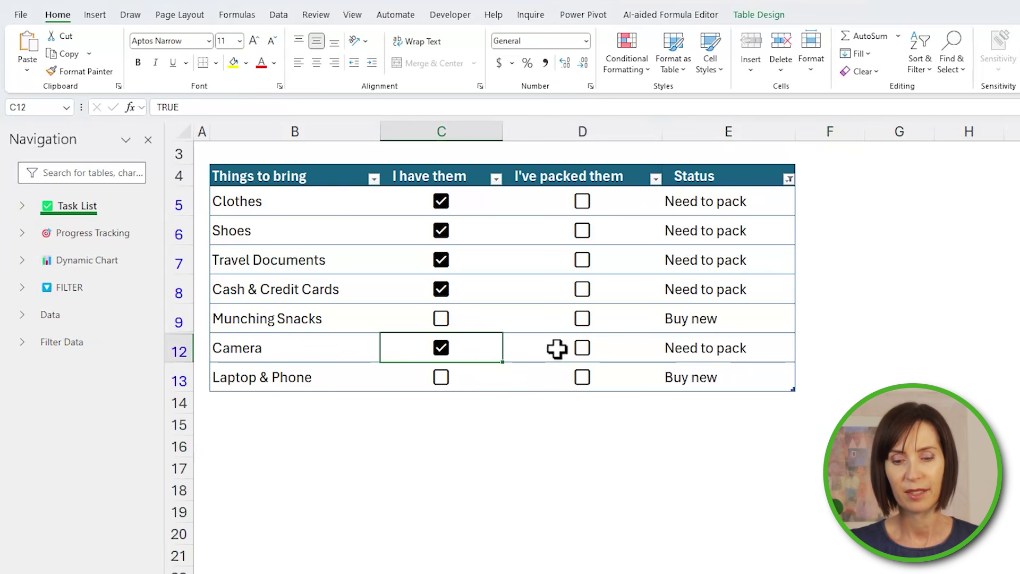
pyautogui.click(583, 349)
pyautogui.click(789, 179)
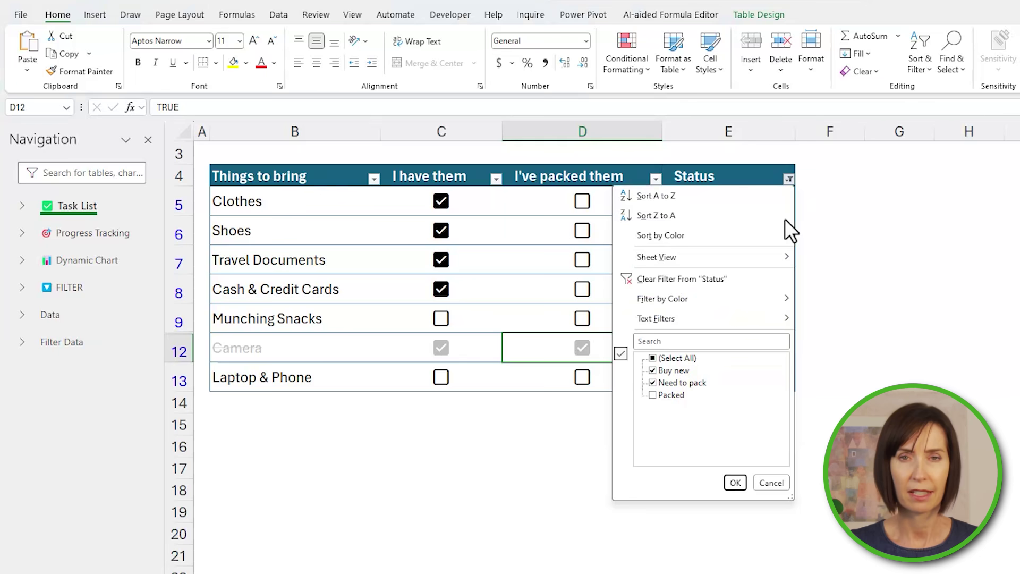
pyautogui.click(738, 482)
pyautogui.click(744, 398)
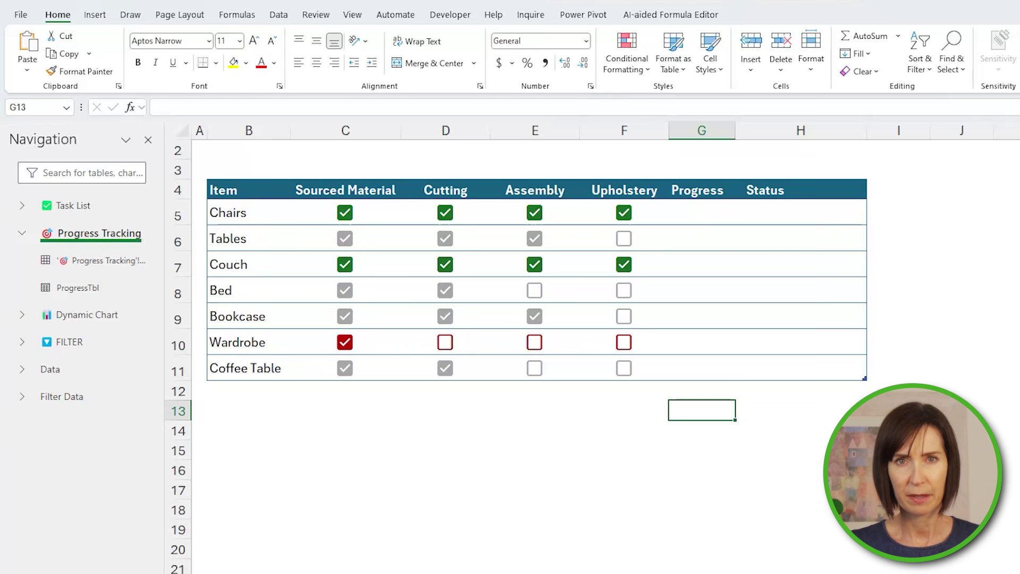
# Move to G5, the Progress cell for Chairs.
pyautogui.press('Up')
pyautogui.press('Up')
pyautogui.press('Up')
pyautogui.press('Up')
pyautogui.press('Up')
pyautogui.press('Up')
pyautogui.press('Up')
pyautogui.press('Up')
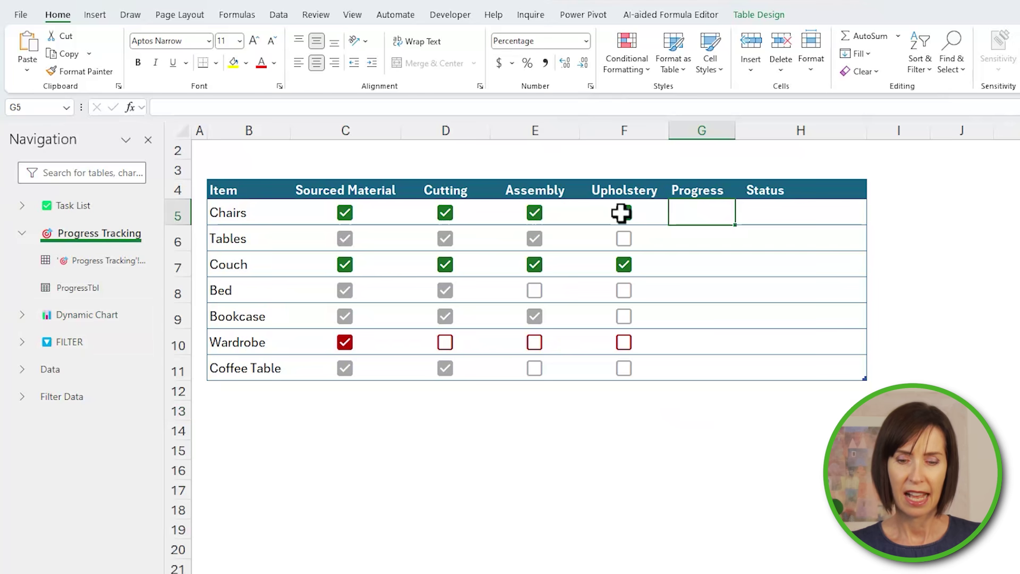
# Start G5's formula as =IFERROR(COUNTIF(Chairs' four stage checkboxes,TRUE)/.
pyautogui.write('=ife')
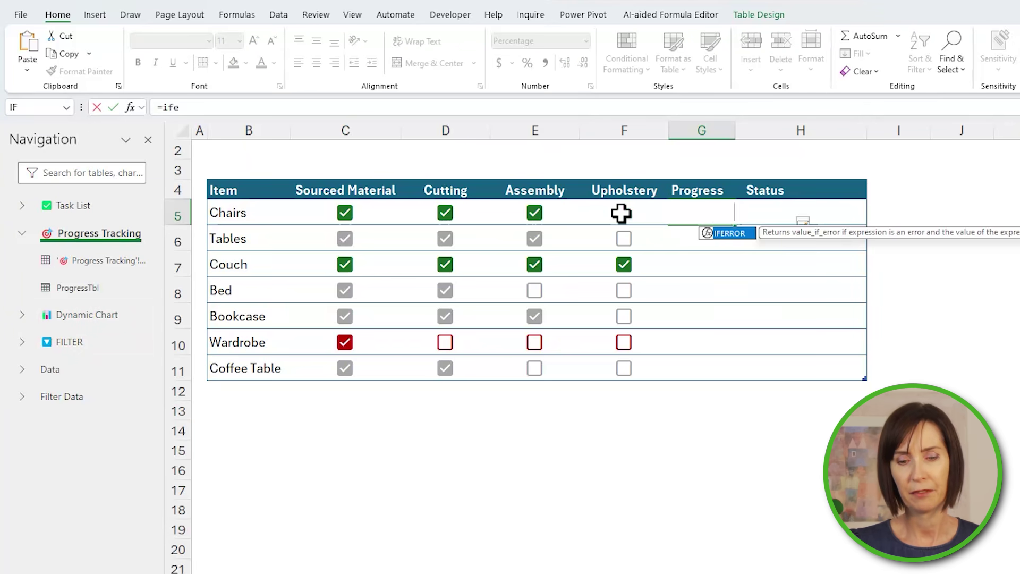
pyautogui.press('Tab')
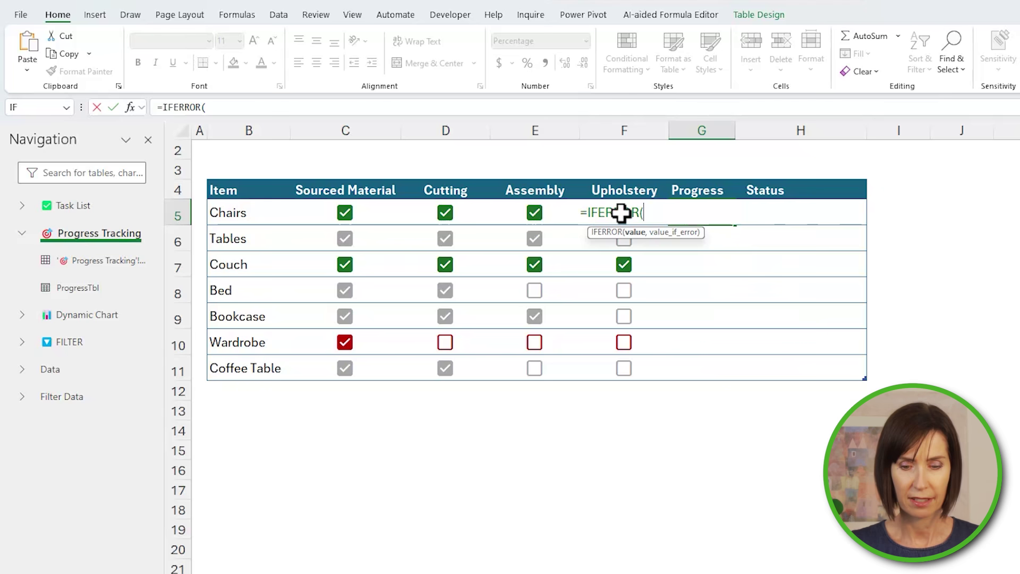
pyautogui.write('countif')
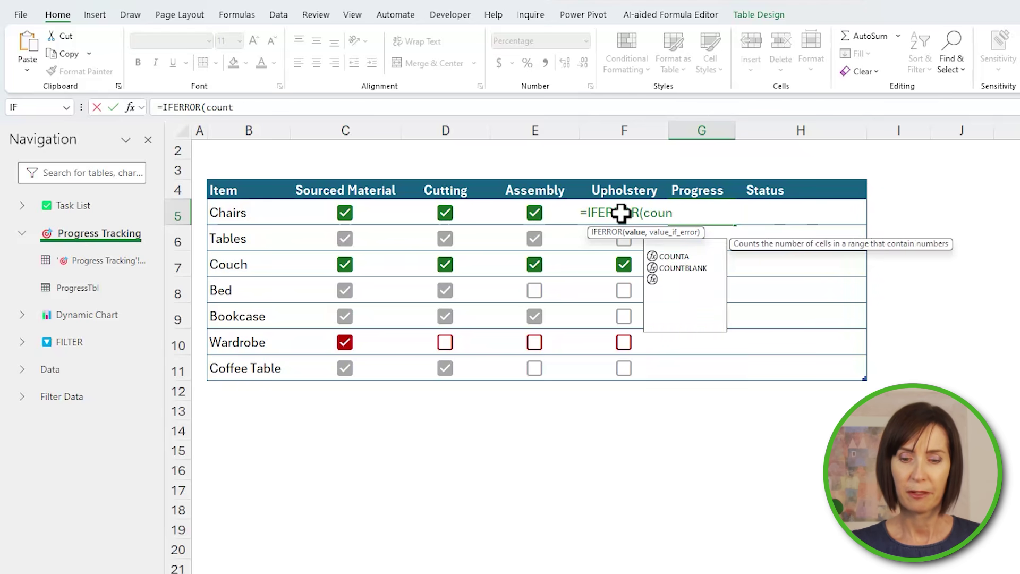
pyautogui.press('Tab')
pyautogui.moveTo(389, 216); pyautogui.dragTo(594, 210)
pyautogui.write(',tru')
pyautogui.press('Tab')
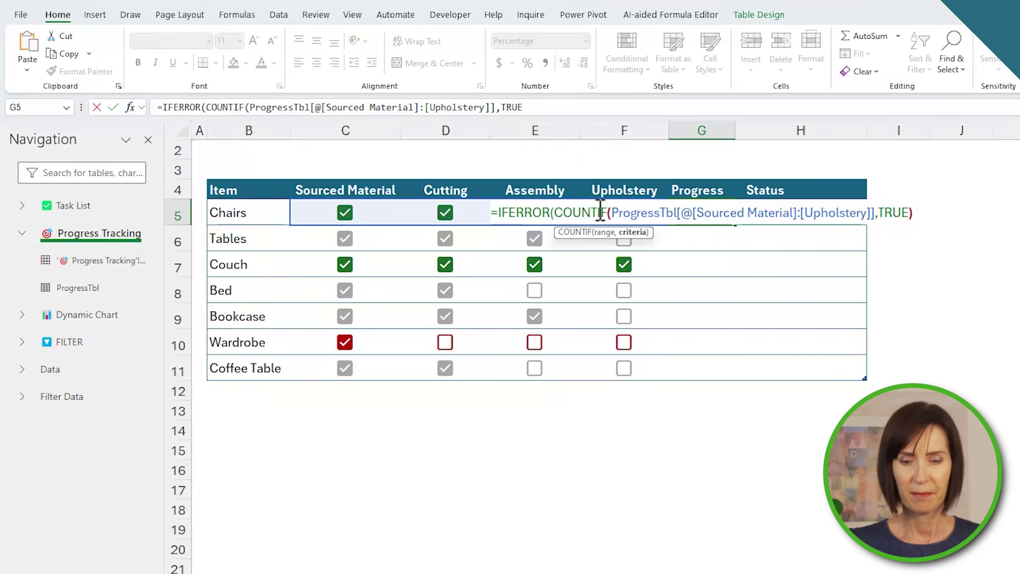
pyautogui.write('/')
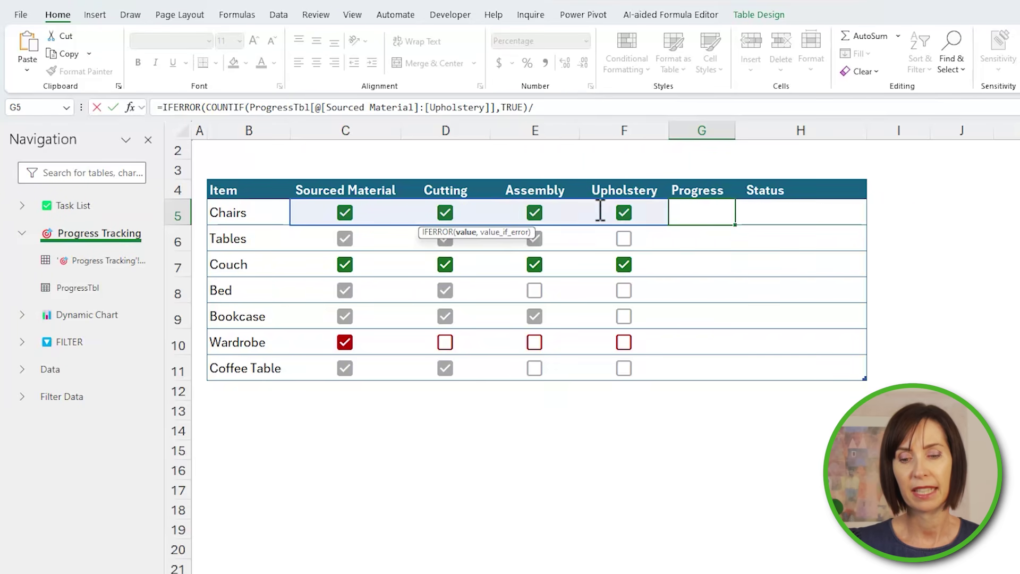
# Divide by COUNTA of the same stages with an empty-text fallback, filling the Progress column.
pyautogui.hotkey('alt', 'Return')
pyautogui.write('counta')
pyautogui.press('Tab')
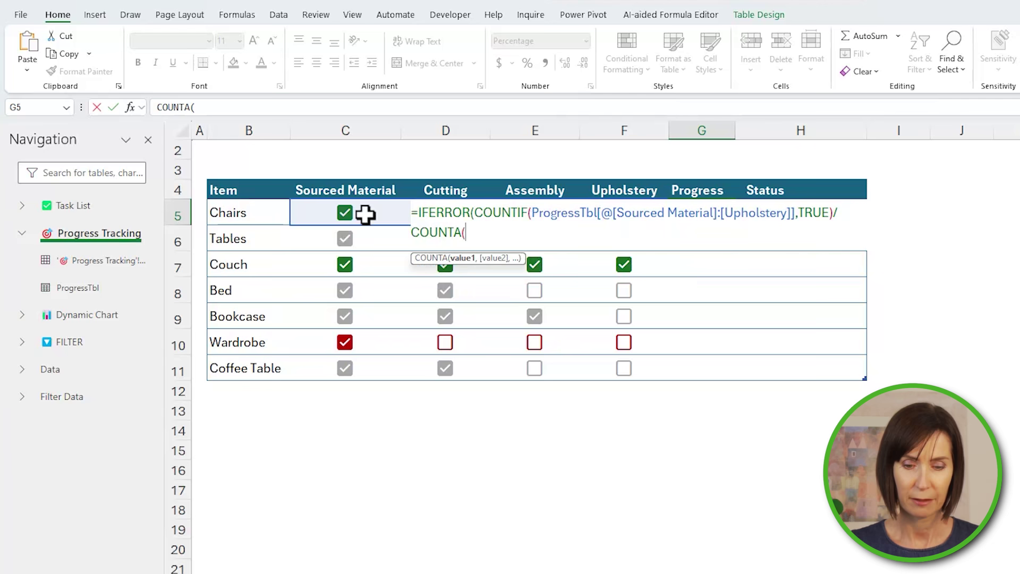
pyautogui.moveTo(364, 212); pyautogui.dragTo(591, 216)
pyautogui.write('),')
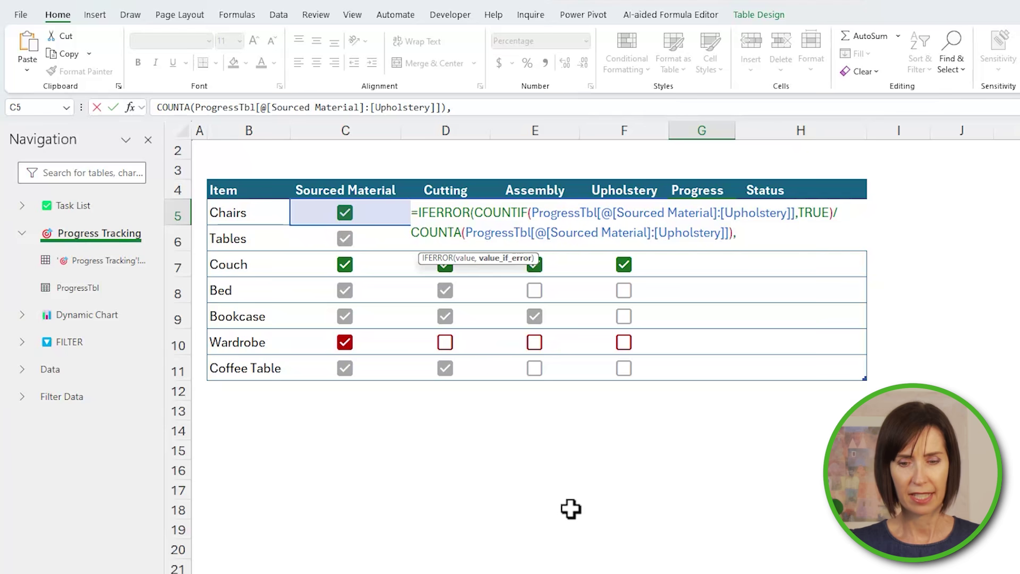
pyautogui.write('"")')
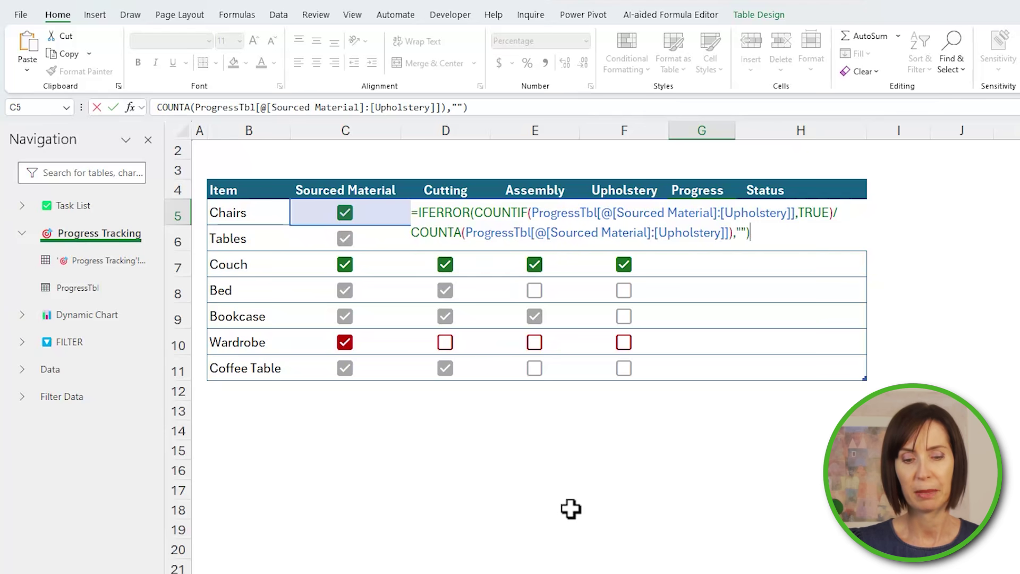
pyautogui.press('Return')
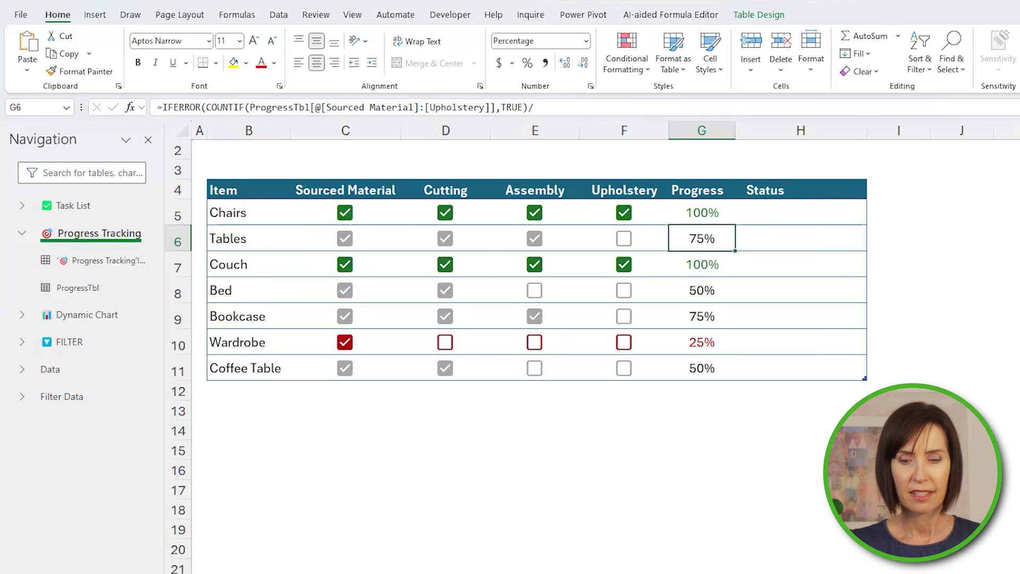
# Add solid fill data bars to the Progress cells G5:G11.
pyautogui.moveTo(693, 213); pyautogui.dragTo(705, 367)
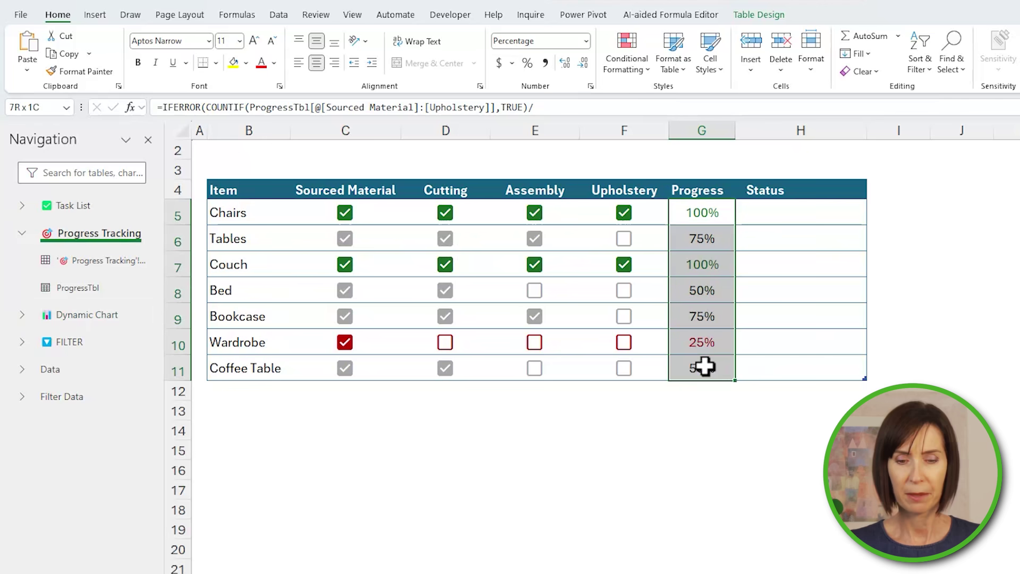
pyautogui.click(622, 70)
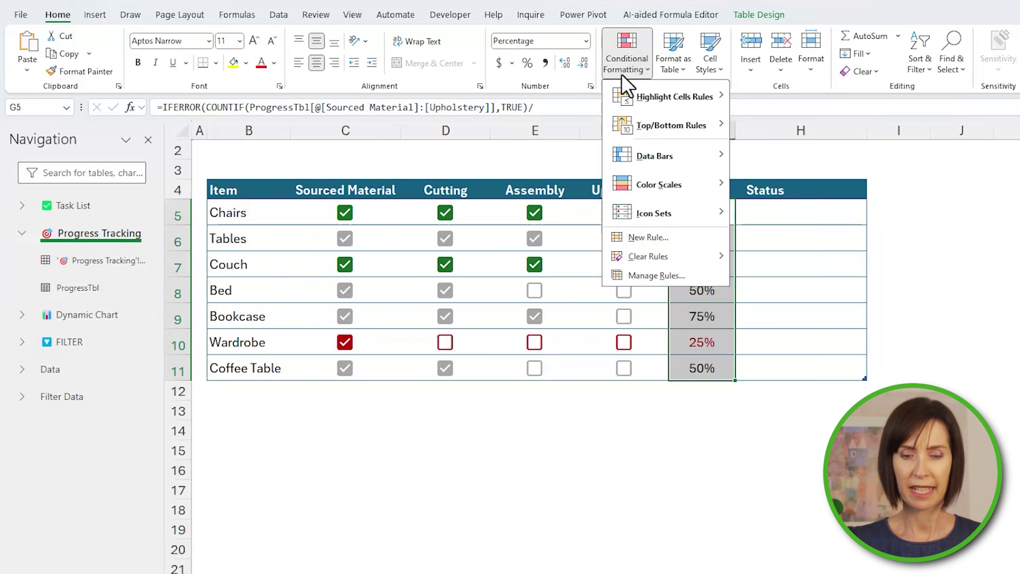
pyautogui.moveTo(688, 155)
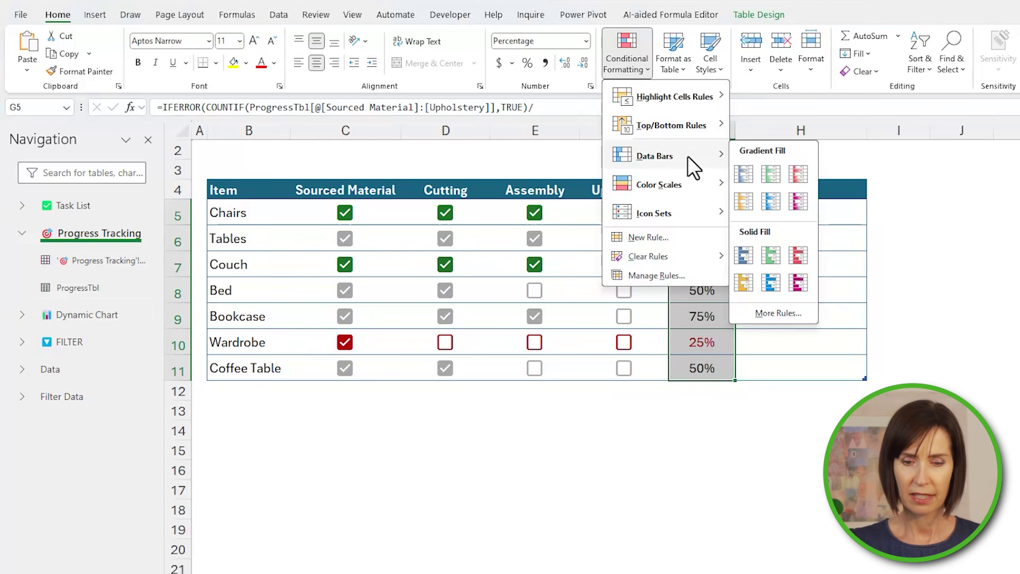
pyautogui.click(738, 259)
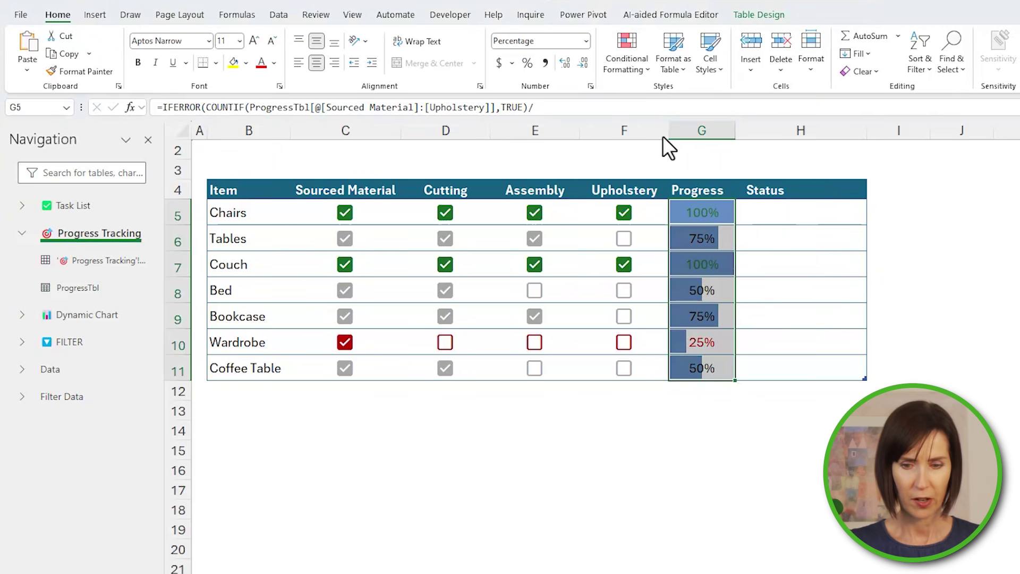
# Edit the Data Bar rule to use a light grey bar colour.
pyautogui.click(623, 71)
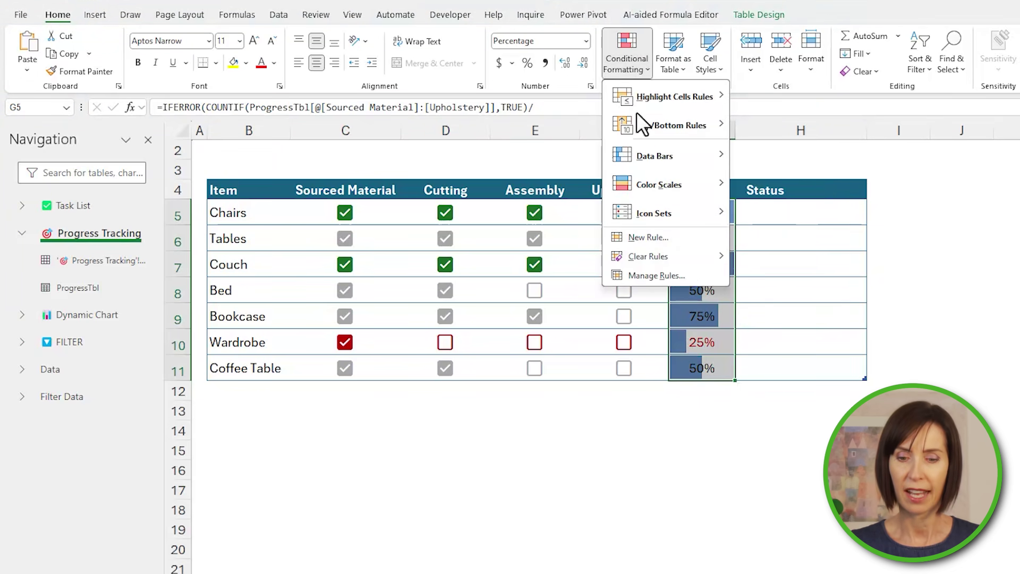
pyautogui.click(687, 273)
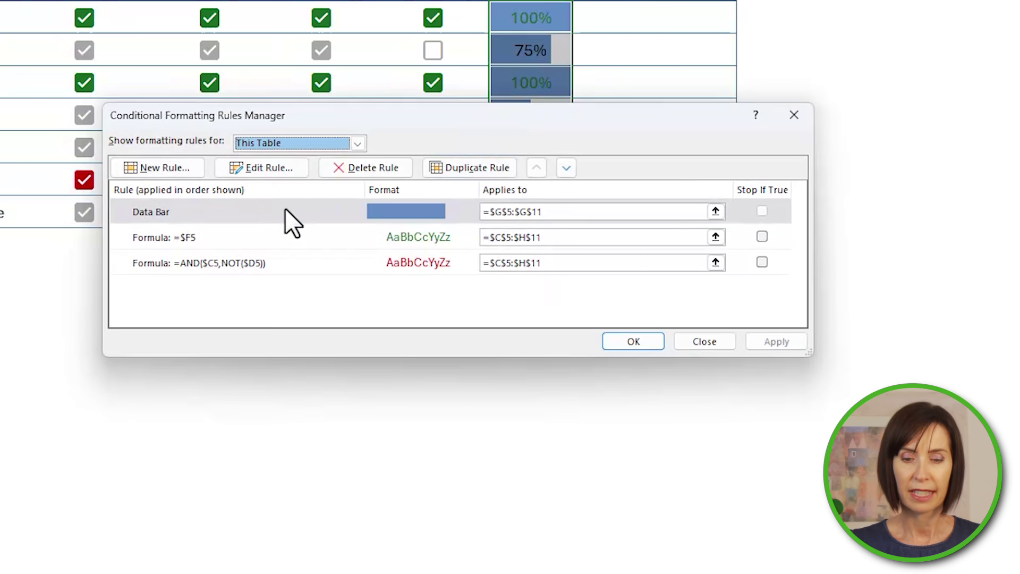
pyautogui.click(505, 365)
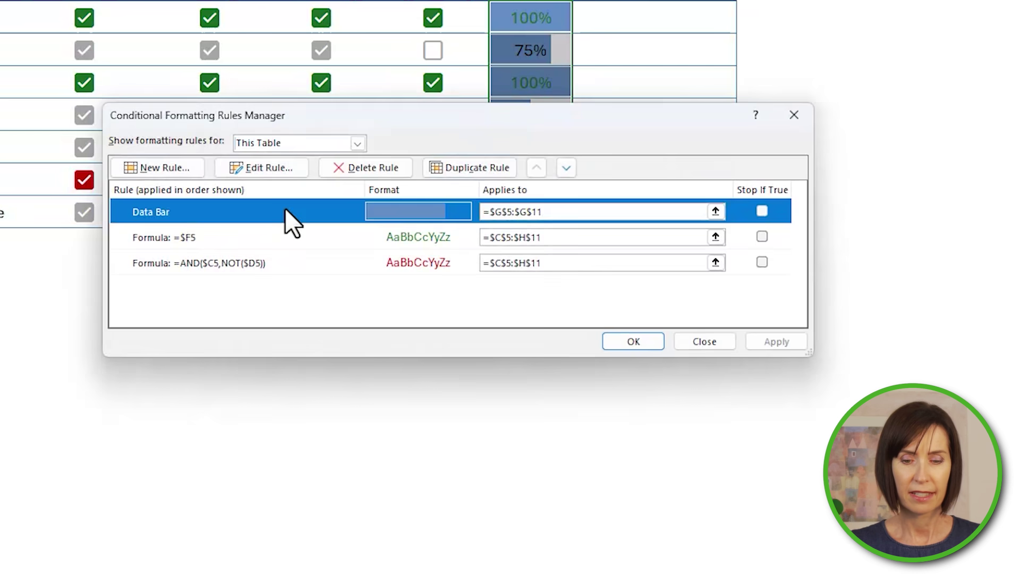
pyautogui.doubleClick(284, 211)
pyautogui.click(411, 343)
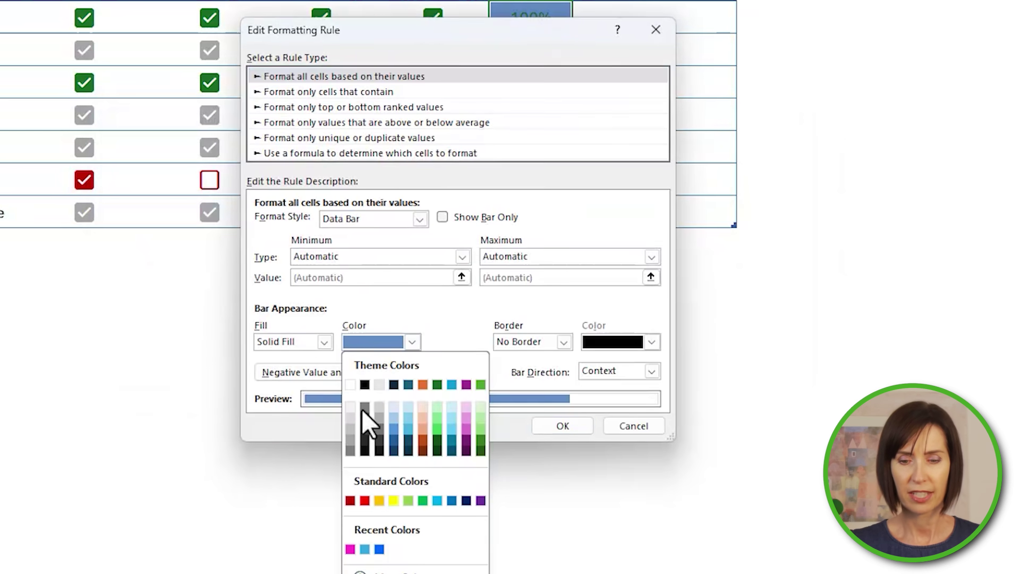
pyautogui.click(349, 428)
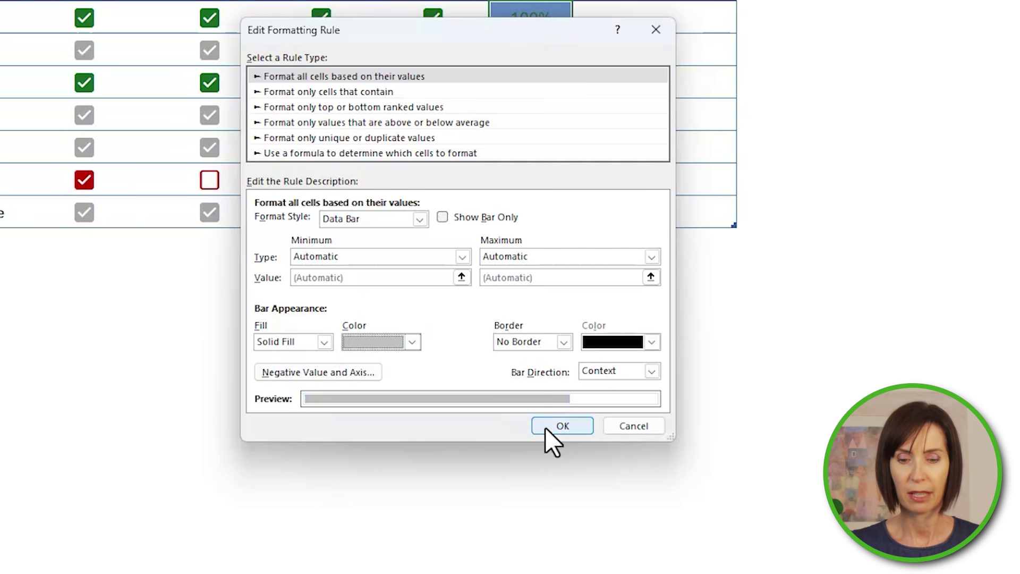
pyautogui.click(563, 428)
pyautogui.click(649, 345)
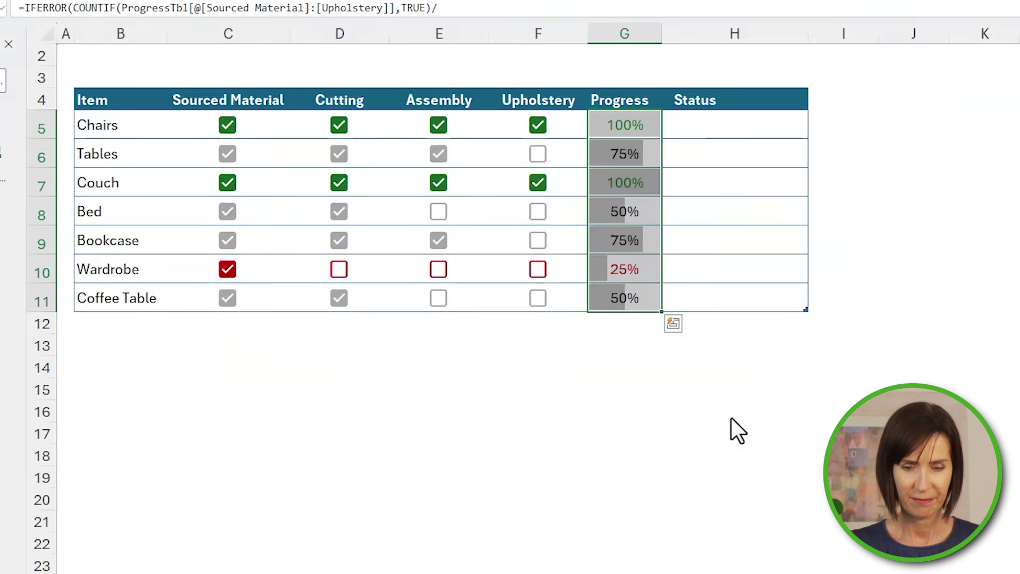
# Begin the Status formula in H5 as an IF on the row's Sourced Material checkbox, nesting SWITCH.
pyautogui.press('Right')
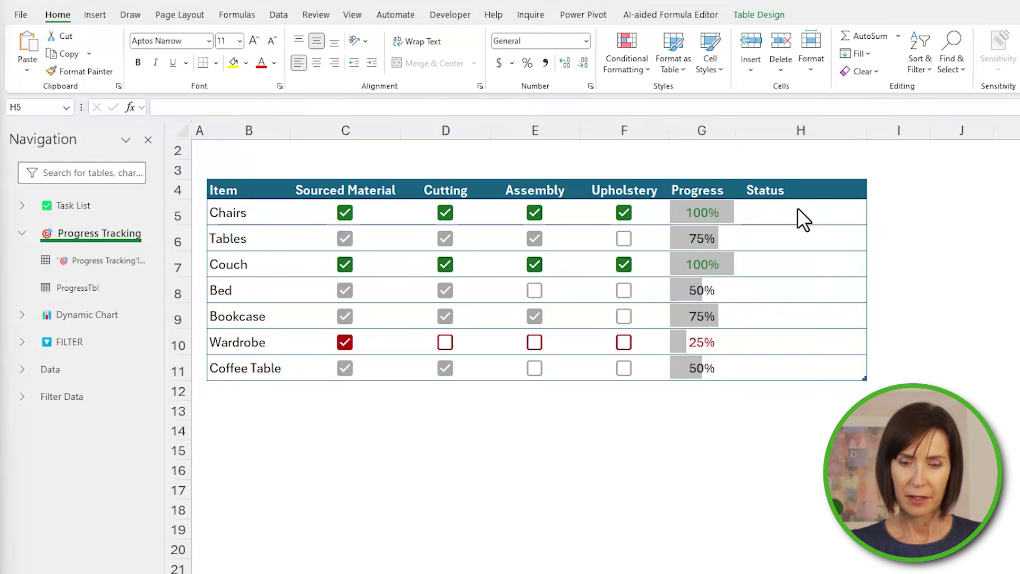
pyautogui.click(798, 210)
pyautogui.write('=i')
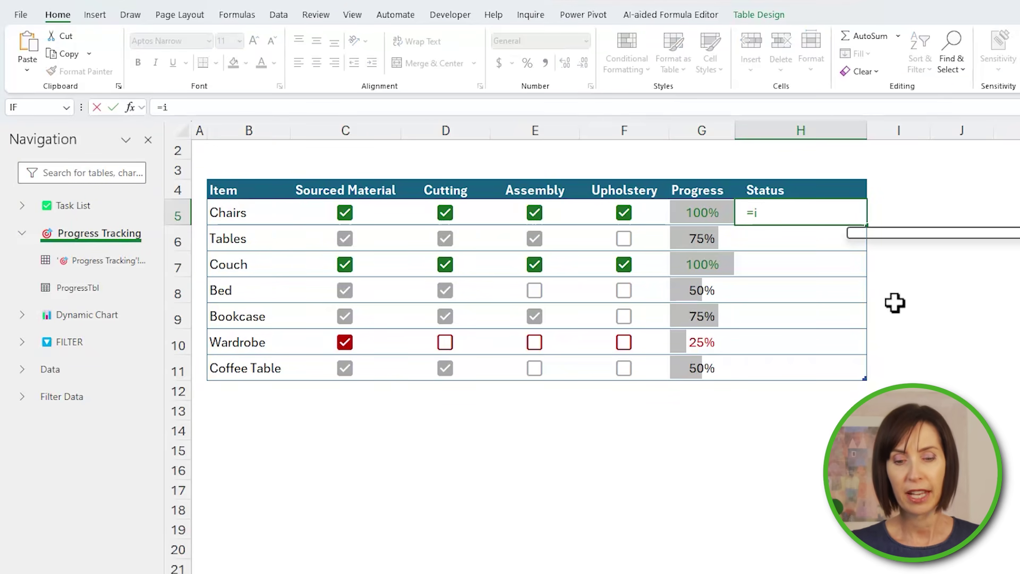
pyautogui.write('f(')
pyautogui.click(369, 214)
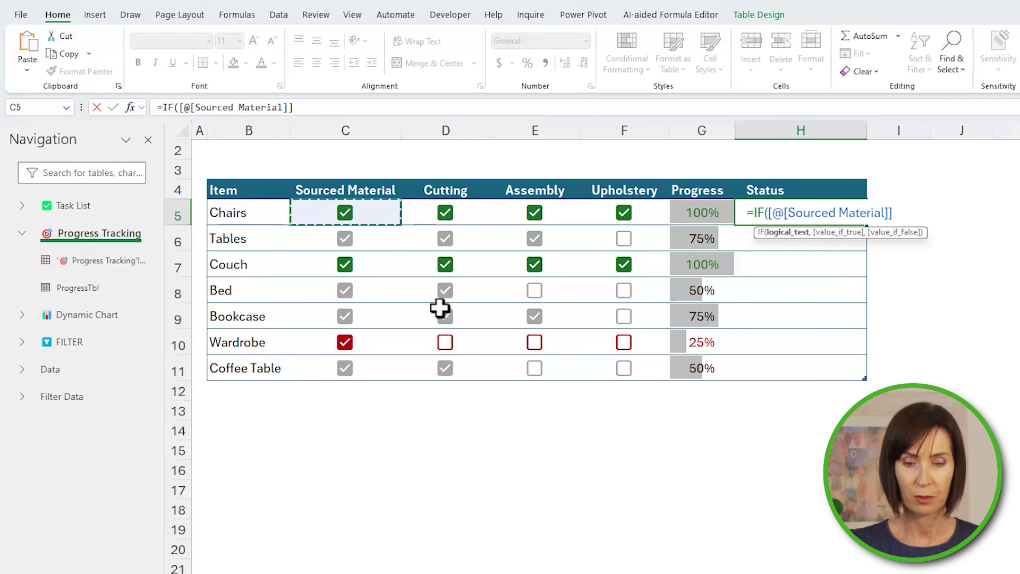
pyautogui.write(',')
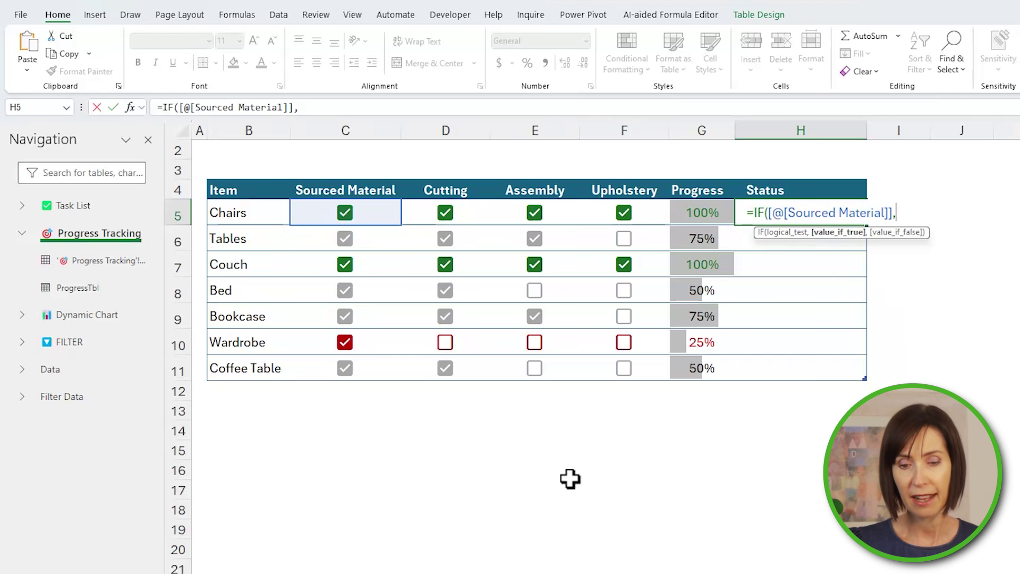
pyautogui.hotkey('alt', 'Return')
pyautogui.write('swi')
pyautogui.press('Tab')
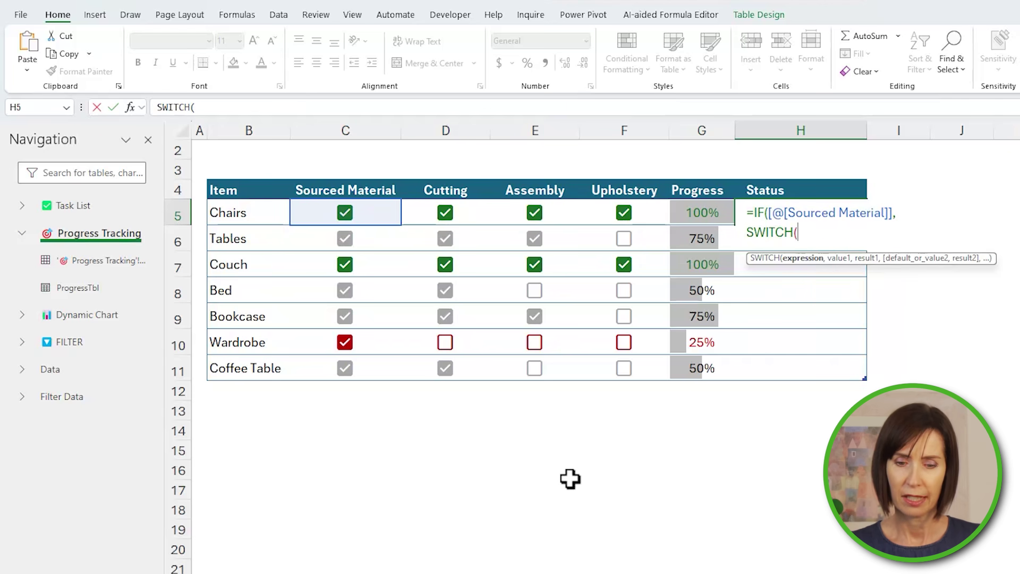
# Switch on Progress: 0.25 Raw Materials, 1 Finished Goods, else Work in Progress; unsourced gives Get Raw Materials.
pyautogui.click(691, 208)
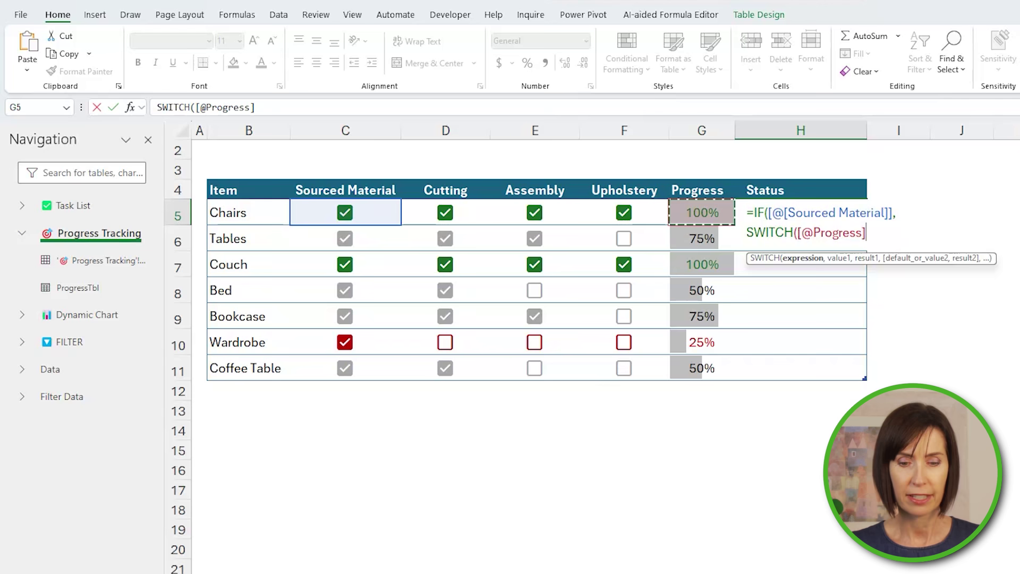
pyautogui.write(',')
pyautogui.hotkey('alt', 'Return')
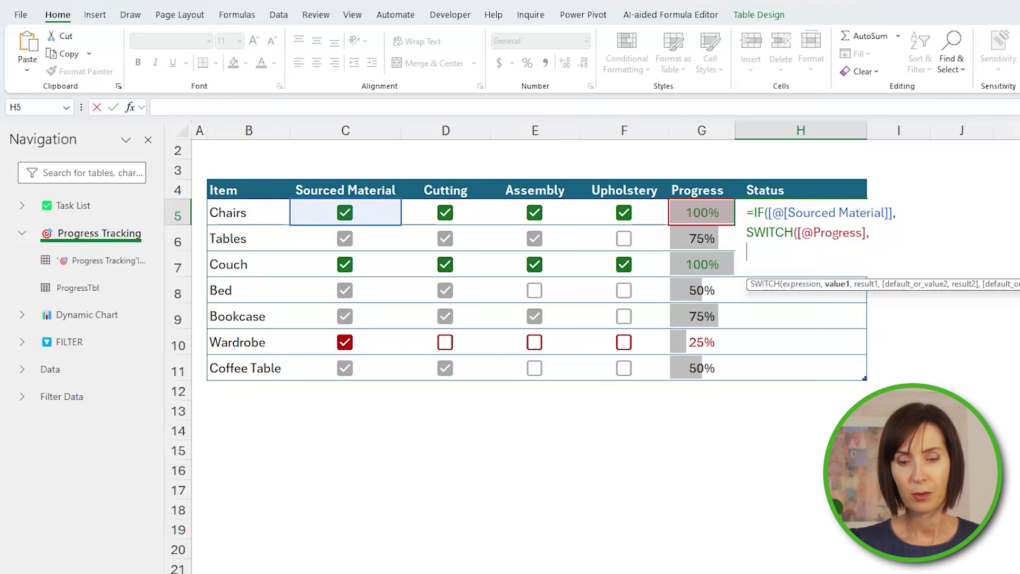
pyautogui.write('0.25')
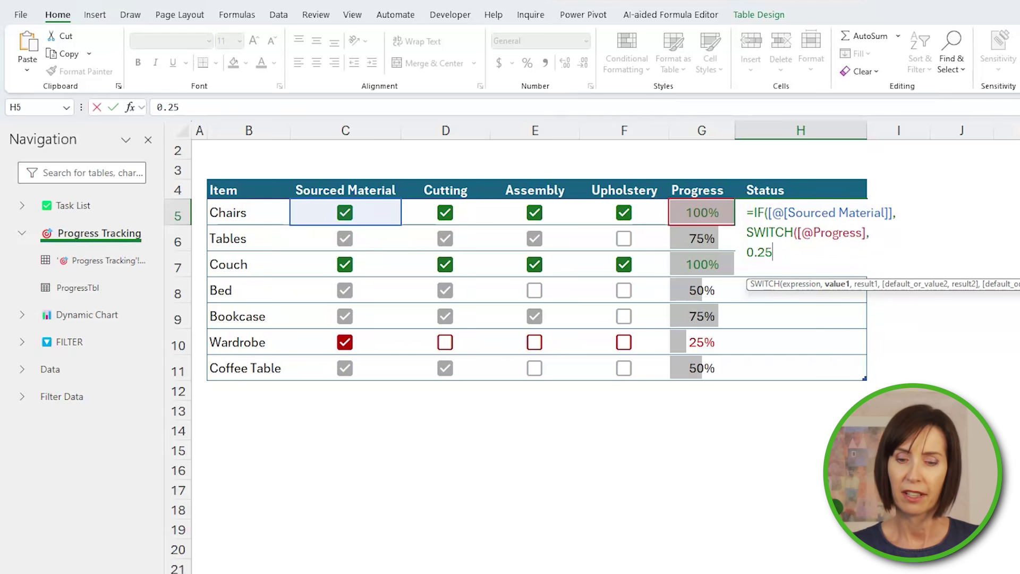
pyautogui.write(', "Raw Mate')
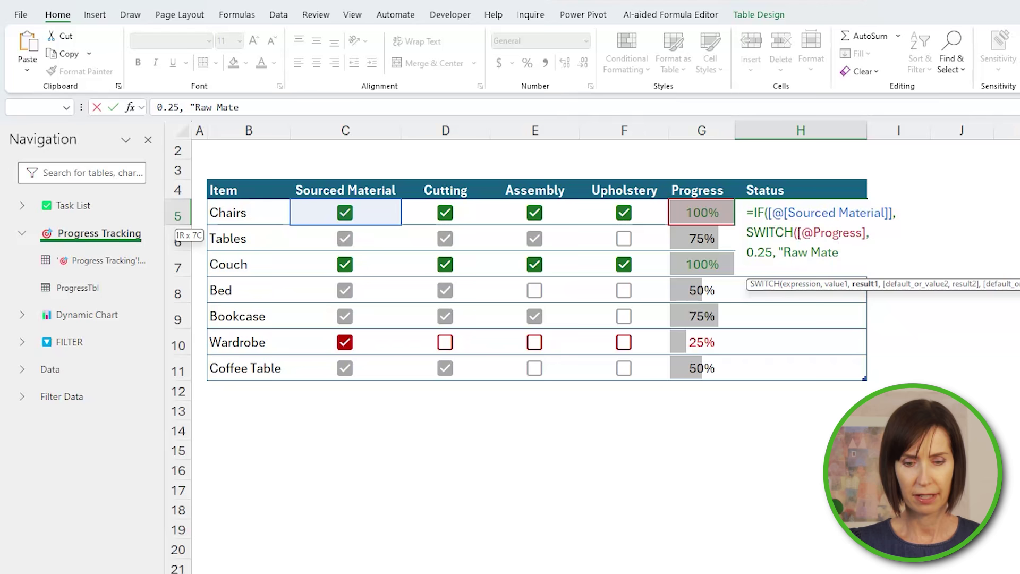
pyautogui.write('rials",')
pyautogui.hotkey('alt', 'Return')
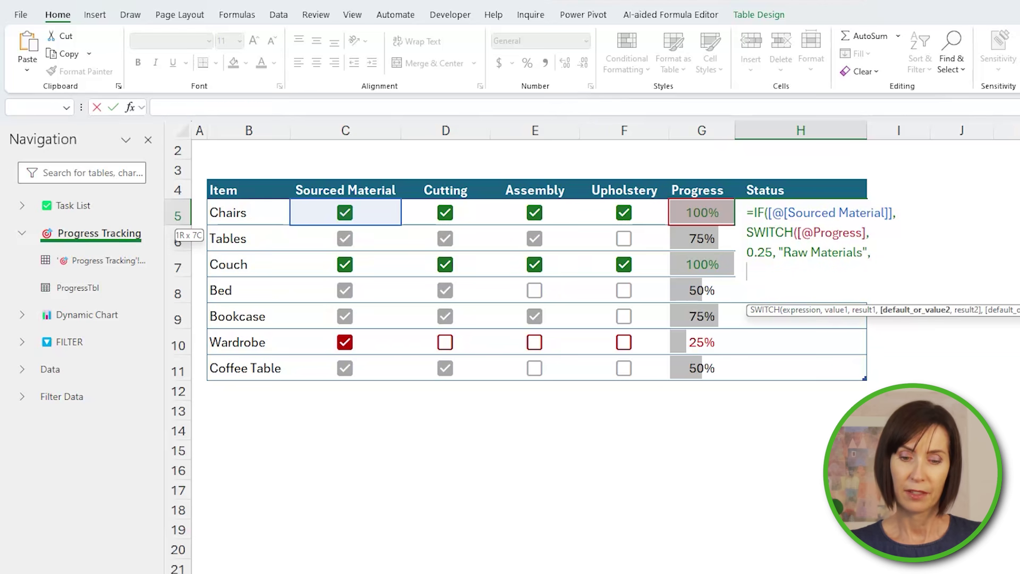
pyautogui.write('1, "Finishe')
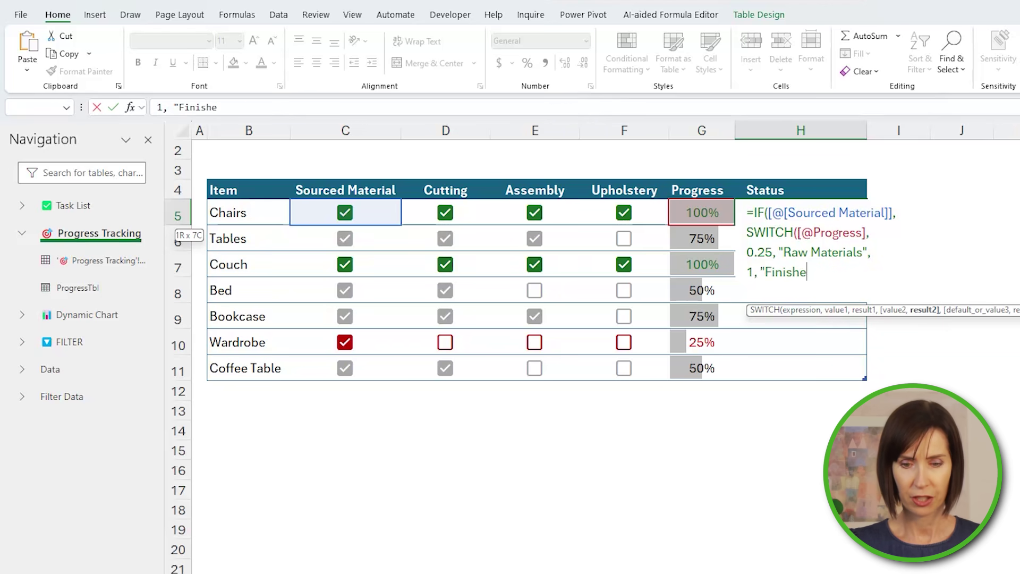
pyautogui.write('d Goods"')
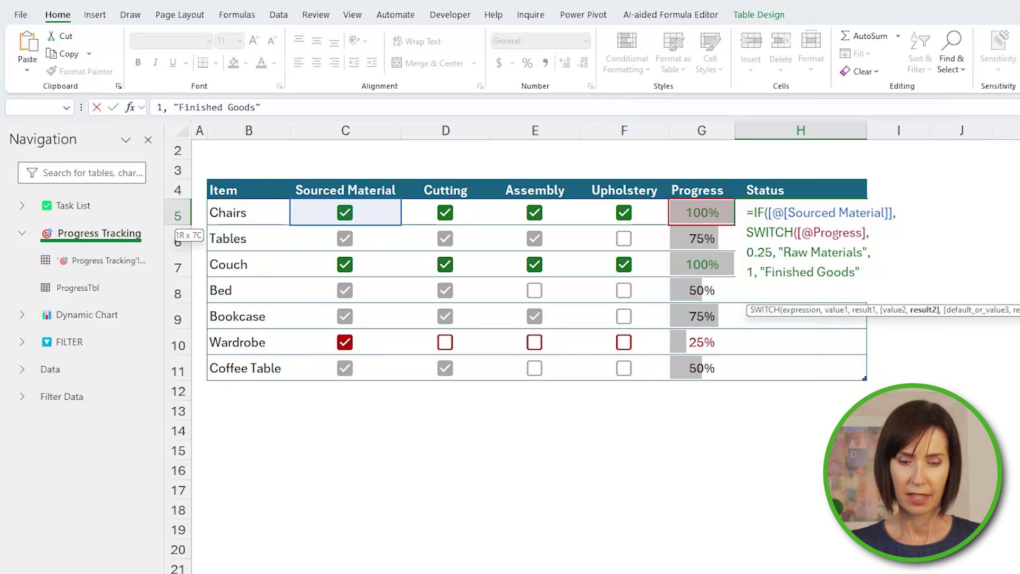
pyautogui.write(',')
pyautogui.hotkey('alt', 'Return')
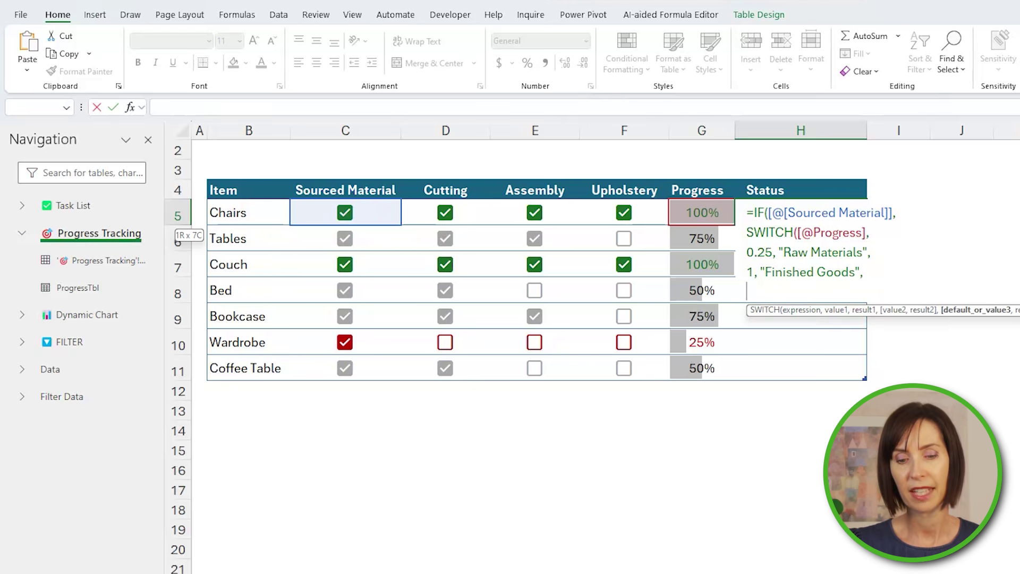
pyautogui.write('"Work in ')
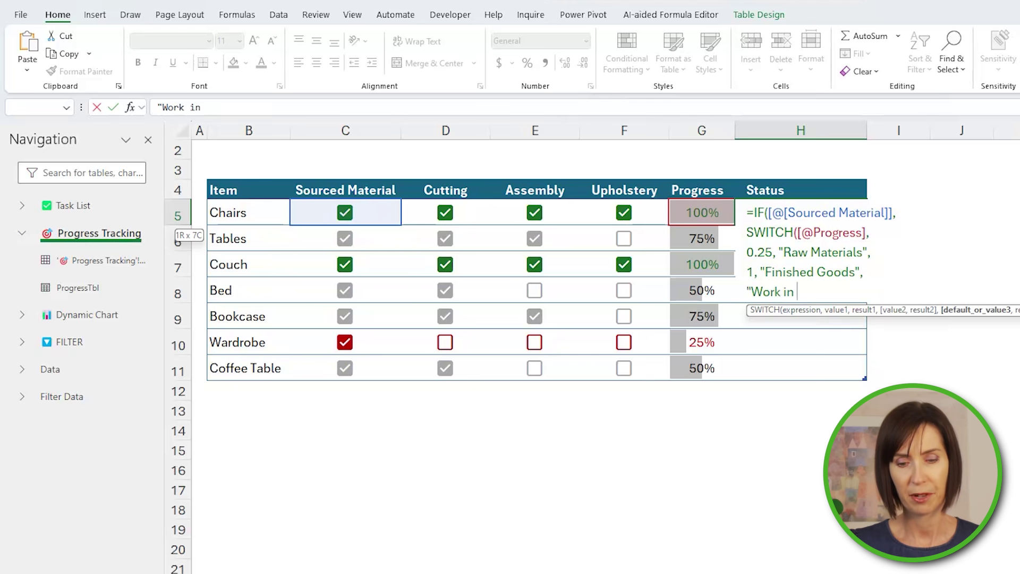
pyautogui.write('Progress"')
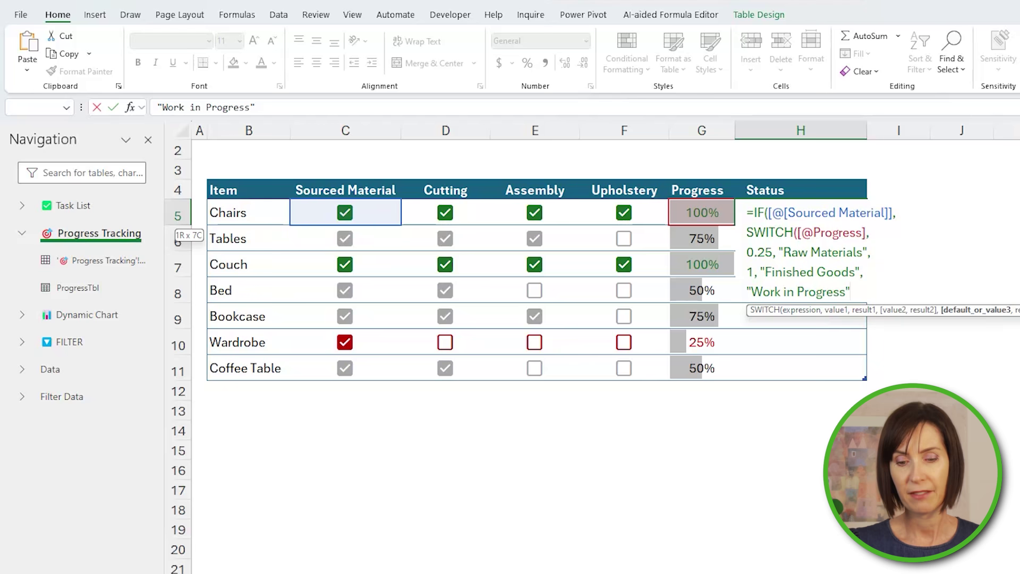
pyautogui.write('),')
pyautogui.hotkey('alt', 'Return')
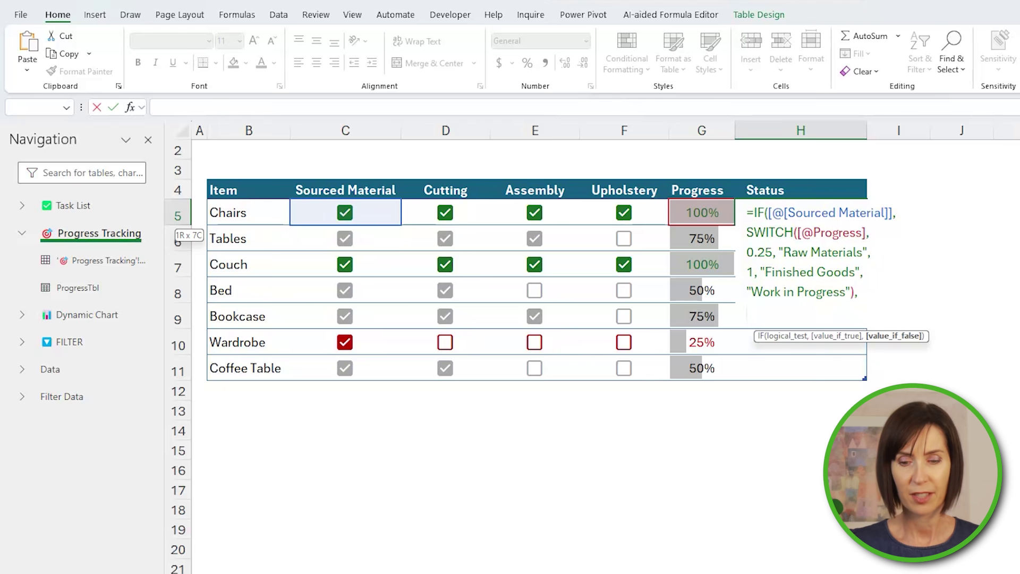
pyautogui.write('"Get R')
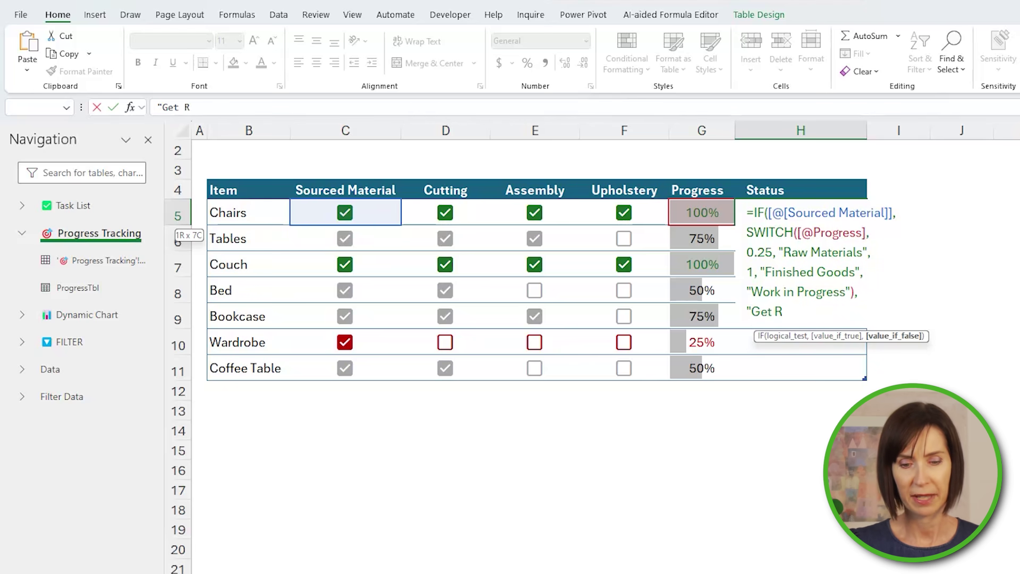
pyautogui.write('aw Materials"')
pyautogui.press('Return')
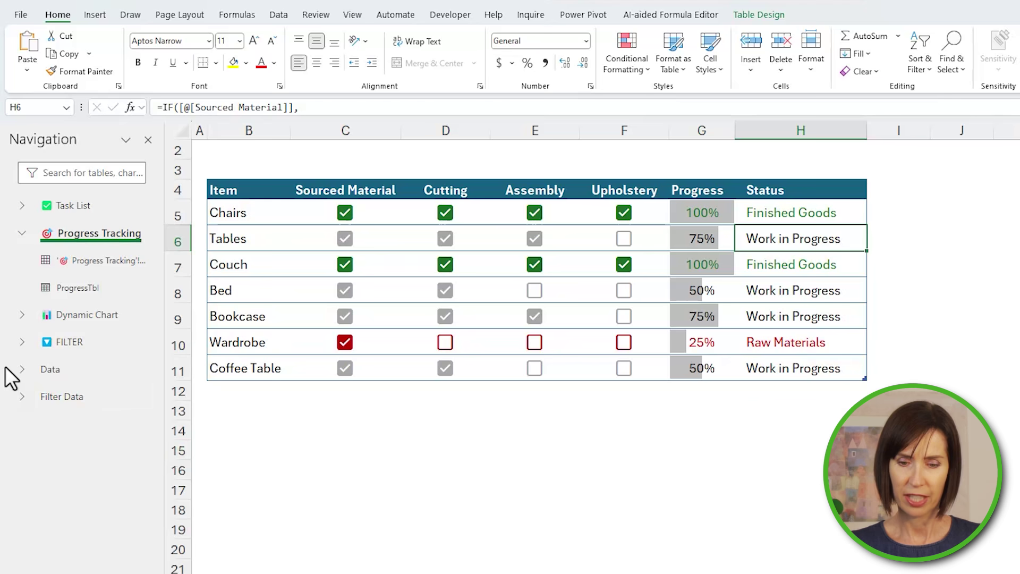
# Tick Wardrobe's Cutting, Assembly and Upholstery checkboxes in D10:F10.
pyautogui.click(445, 348)
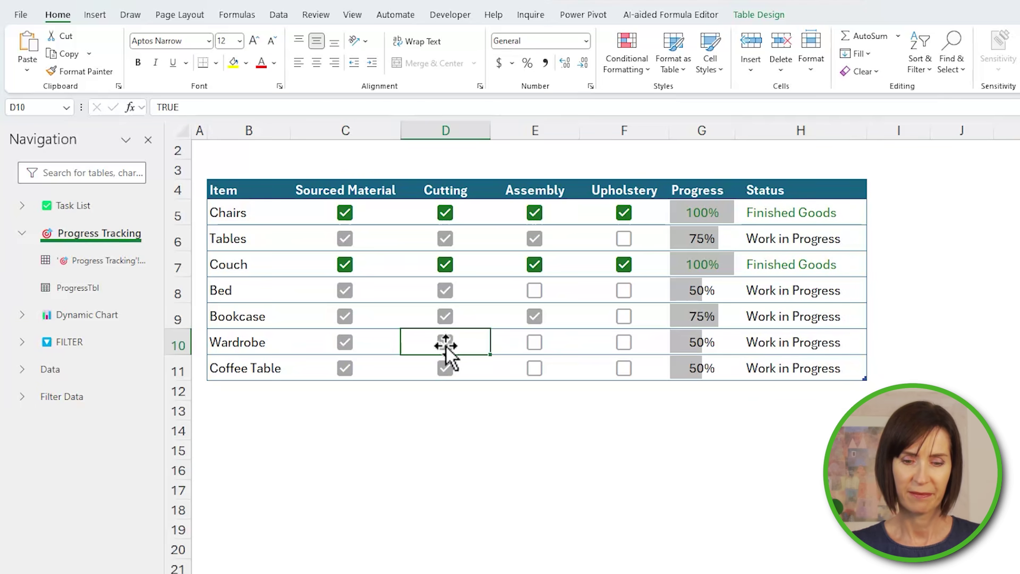
pyautogui.click(535, 343)
pyautogui.click(623, 342)
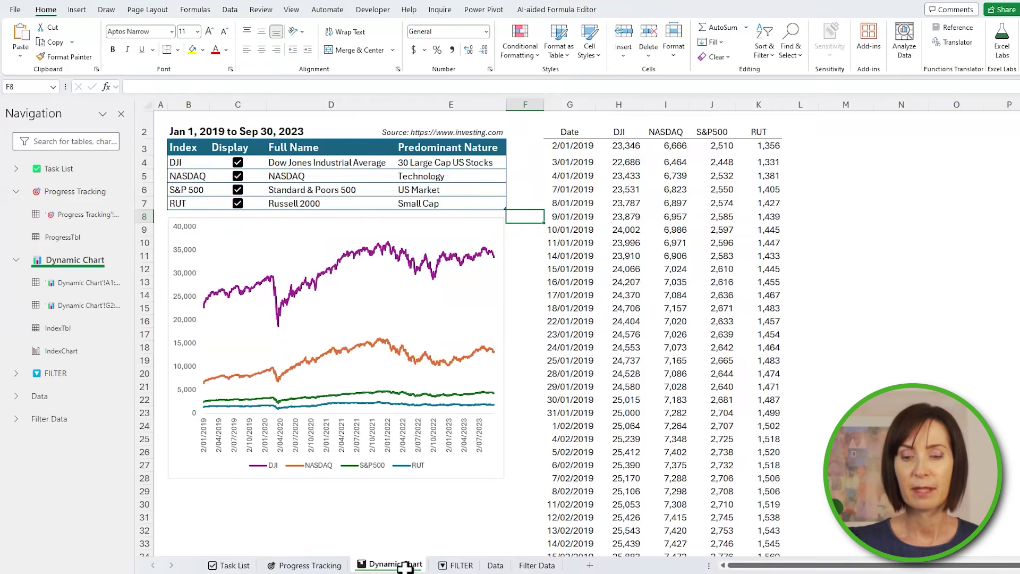
# Untick the DJI, NASDAQ and S&P 500 Display boxes to hide their lines, then re-tick them.
pyautogui.click(238, 162)
pyautogui.click(238, 175)
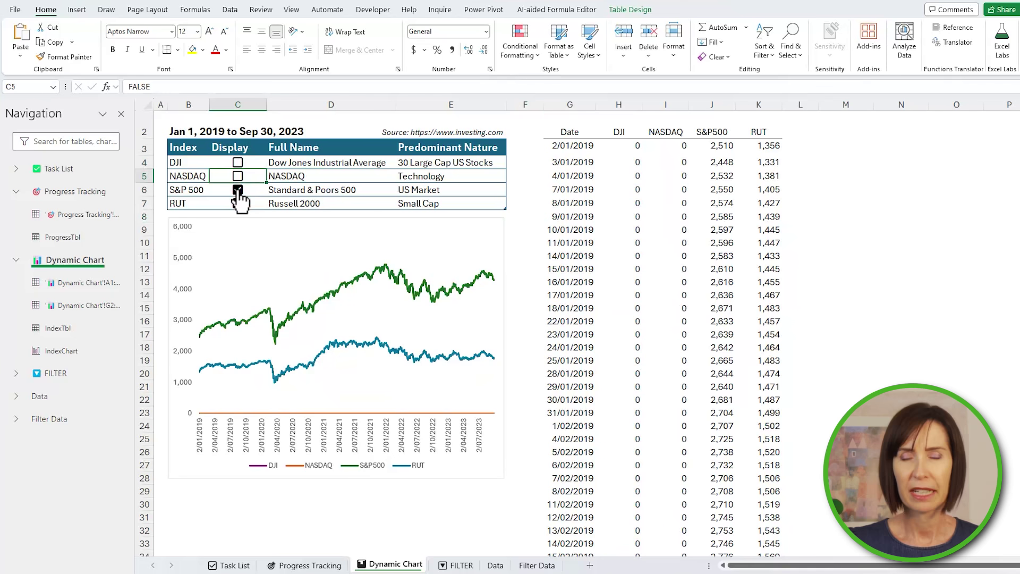
pyautogui.click(238, 189)
pyautogui.click(238, 189)
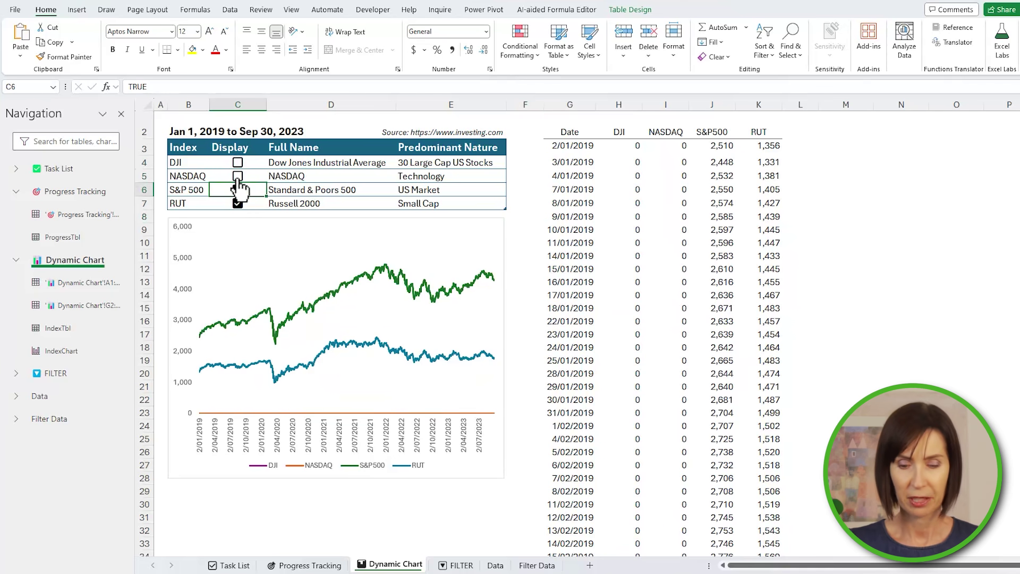
pyautogui.click(238, 176)
pyautogui.click(237, 162)
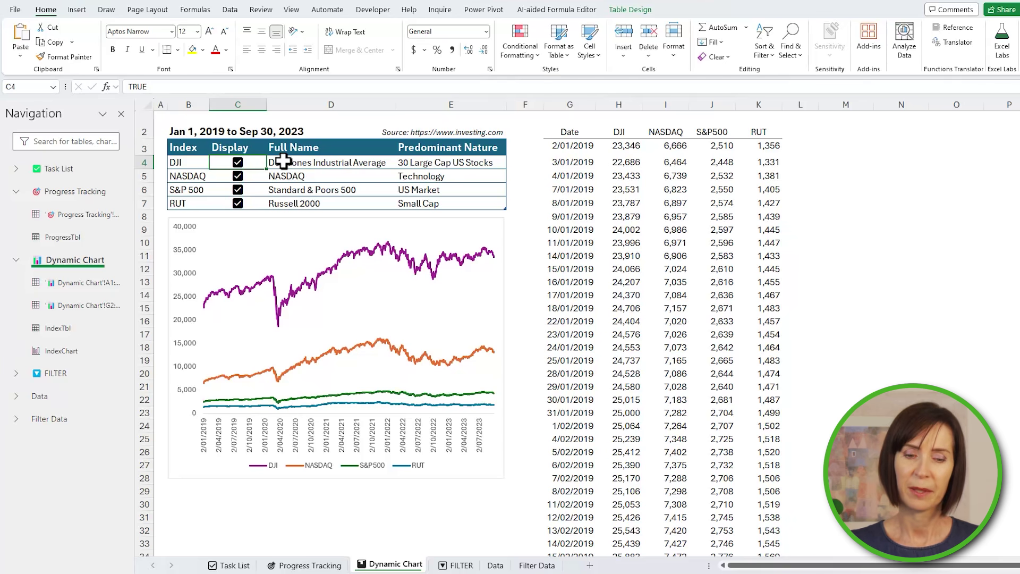
# Toggle the DJI and NASDAQ lines off and back on, then go to the Data sheet.
pyautogui.click(242, 165)
pyautogui.click(237, 176)
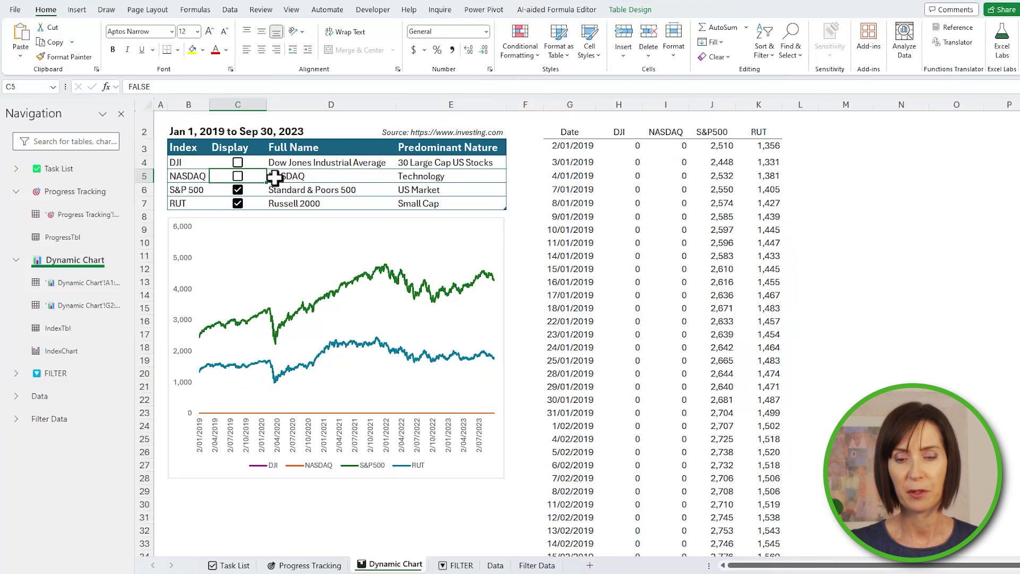
pyautogui.click(237, 176)
pyautogui.click(238, 163)
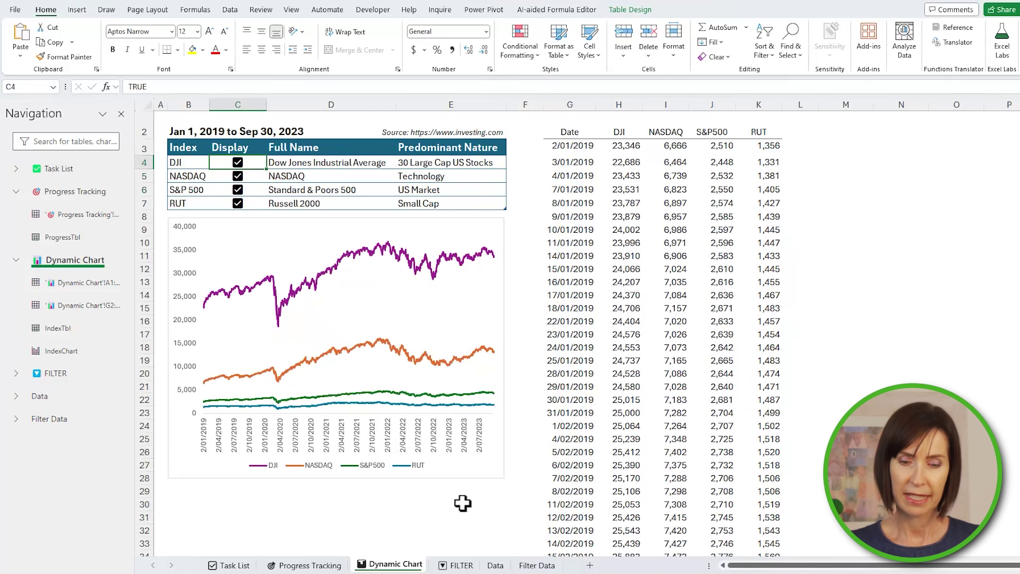
pyautogui.click(496, 565)
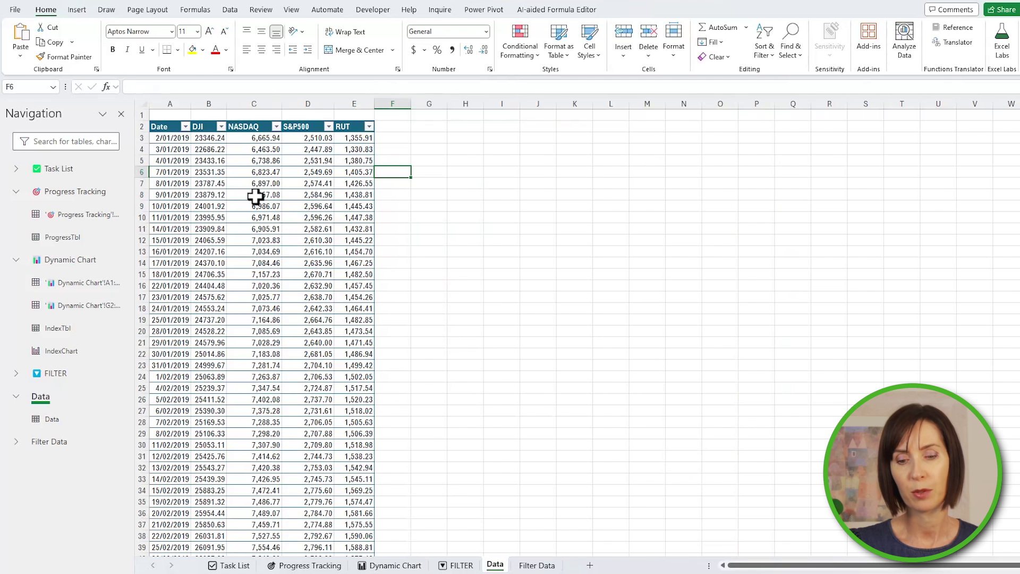
# Confirm the source table is named Data, then inspect the Dynamic Chart's Date formula in G3.
pyautogui.click(255, 171)
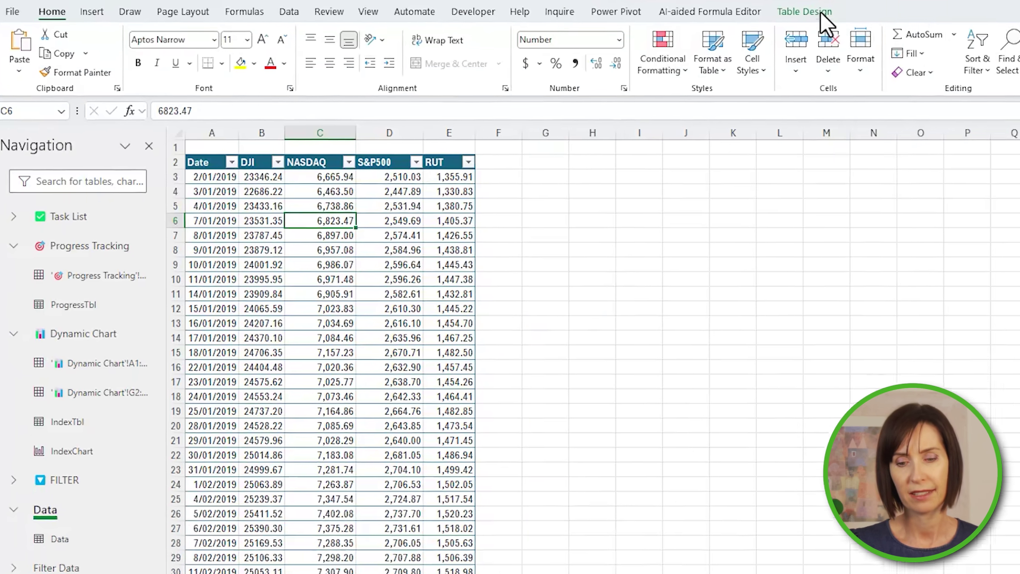
pyautogui.click(820, 12)
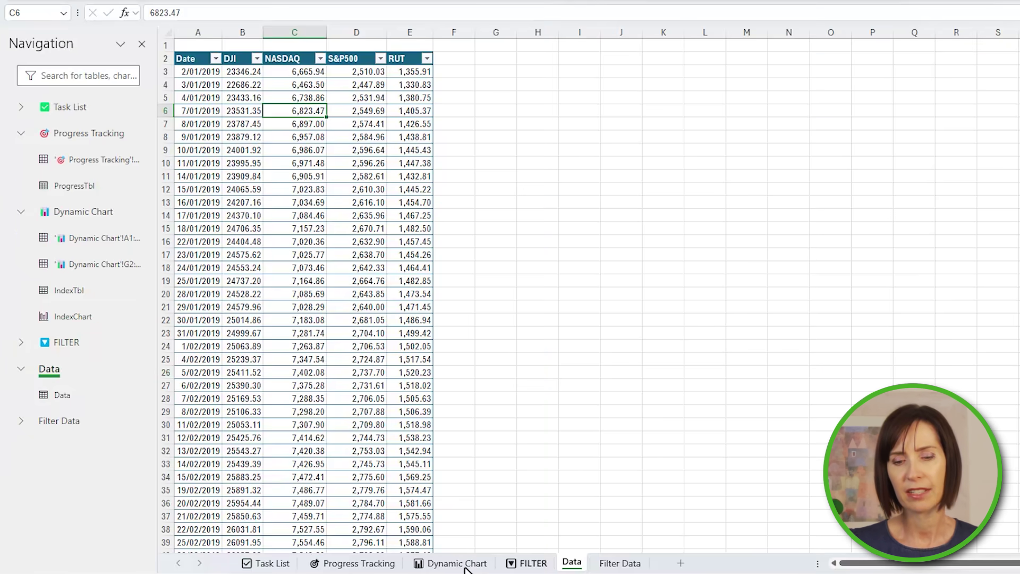
pyautogui.click(458, 562)
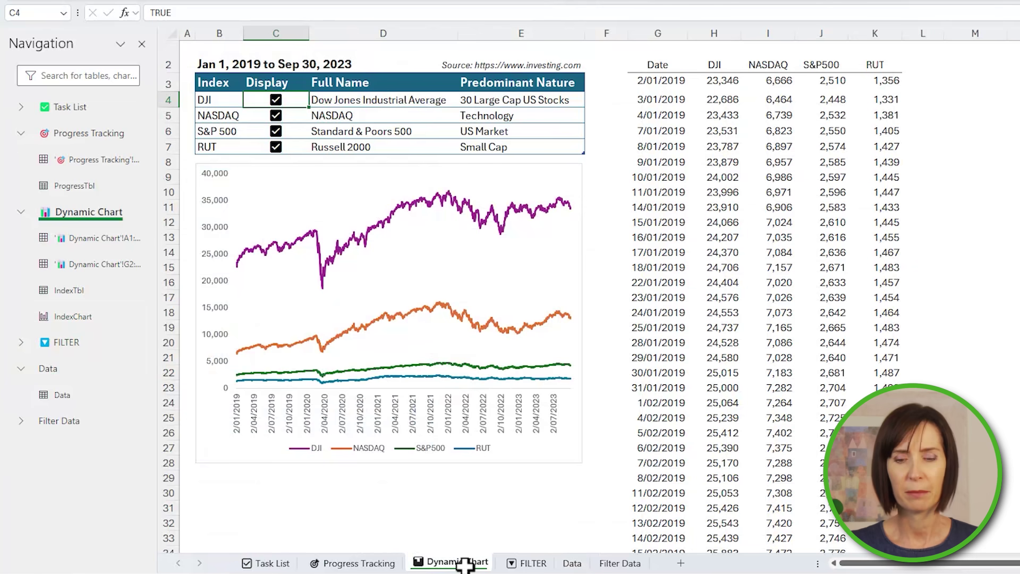
pyautogui.click(663, 82)
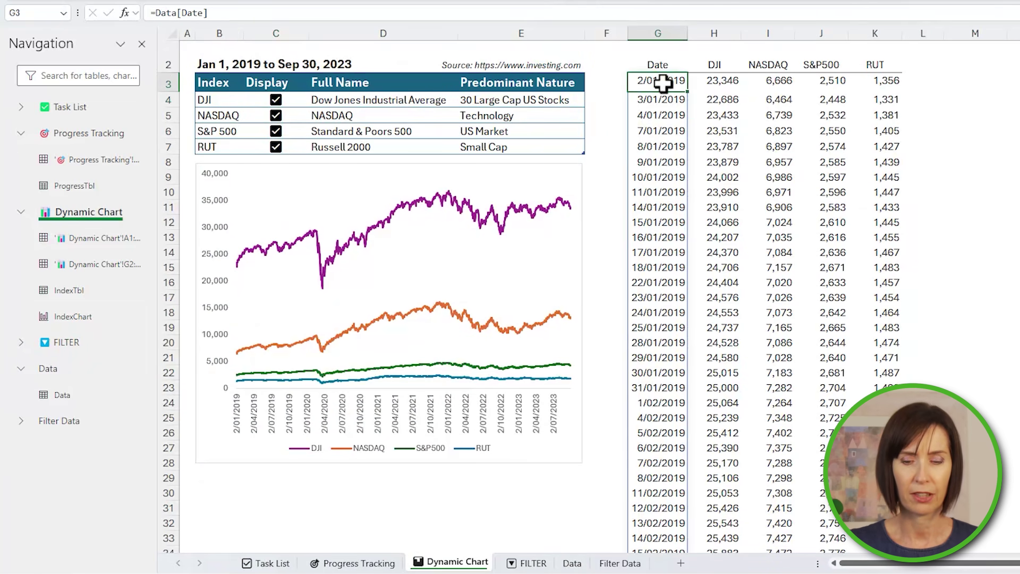
# Clear G3:H3 and enter =Data[Date] in G3 so the dates spill.
pyautogui.hotkey('shift', 'Right')
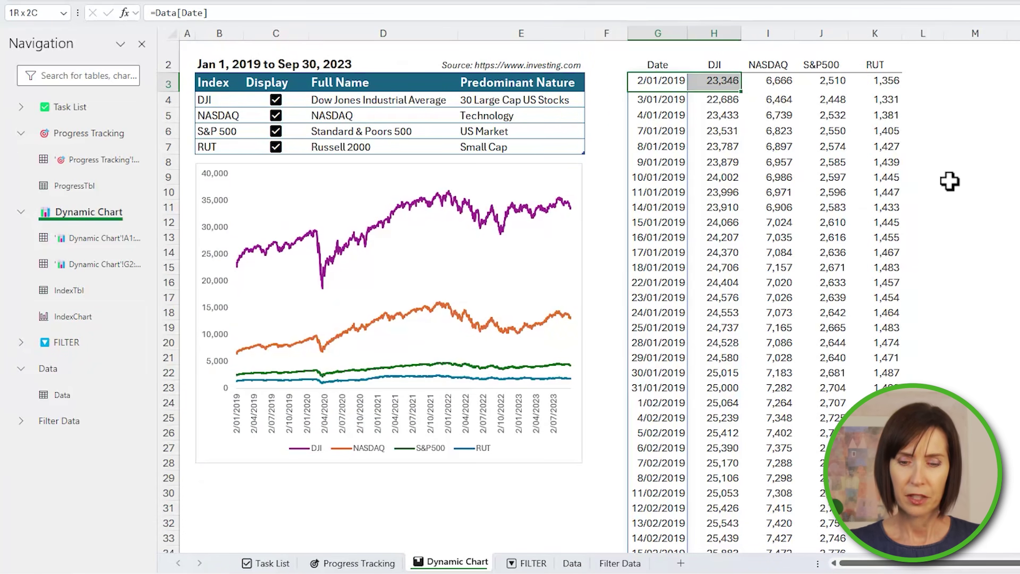
pyautogui.press('Delete')
pyautogui.write('=')
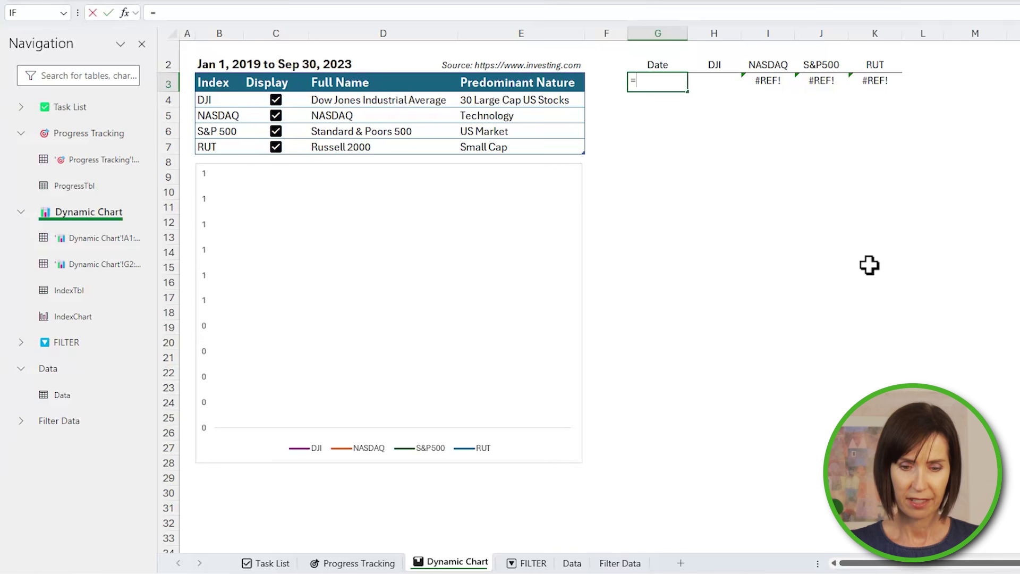
pyautogui.click(573, 563)
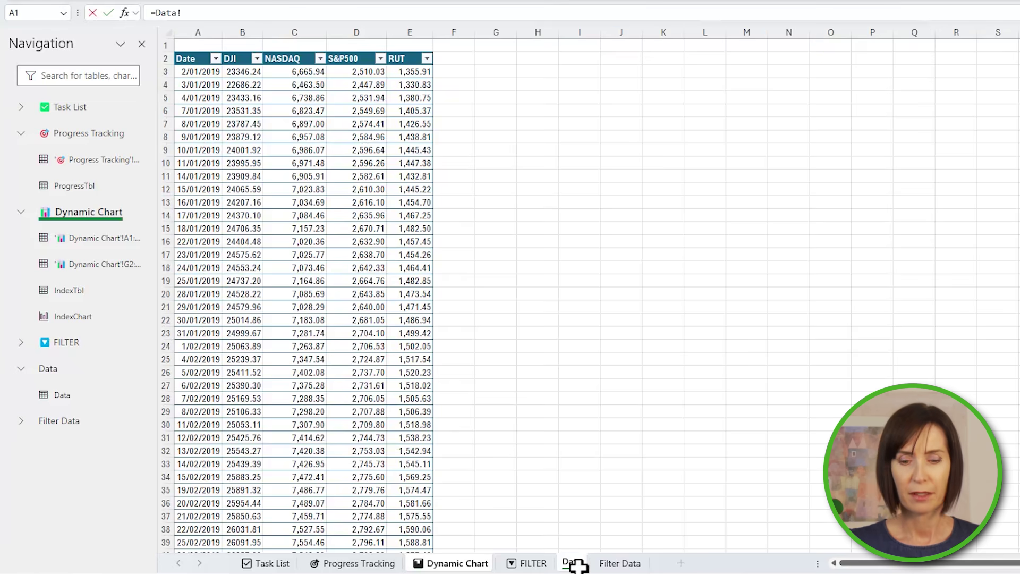
pyautogui.click(201, 54)
pyautogui.press('Return')
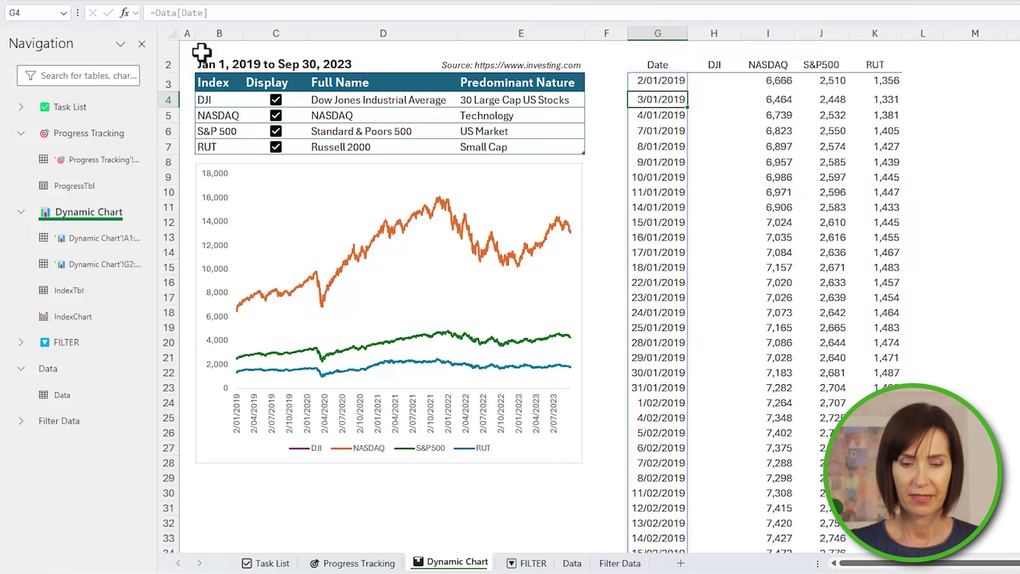
# Start an XLOOKUP in H3 that looks up the spilled G3# dates in Data[Date].
pyautogui.press('Right')
pyautogui.press('Up')
pyautogui.write('=xl')
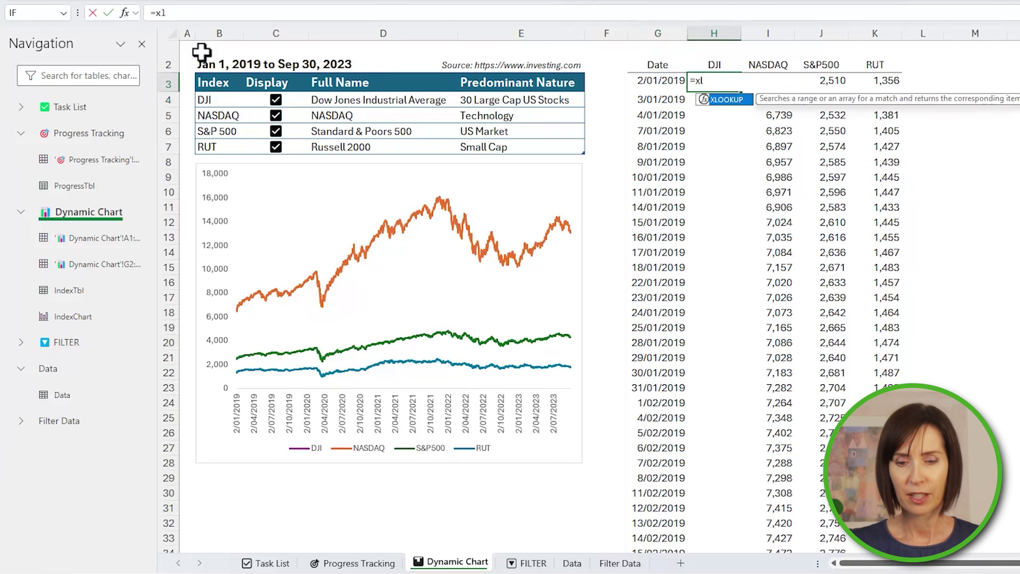
pyautogui.press('Tab')
pyautogui.press('Left')
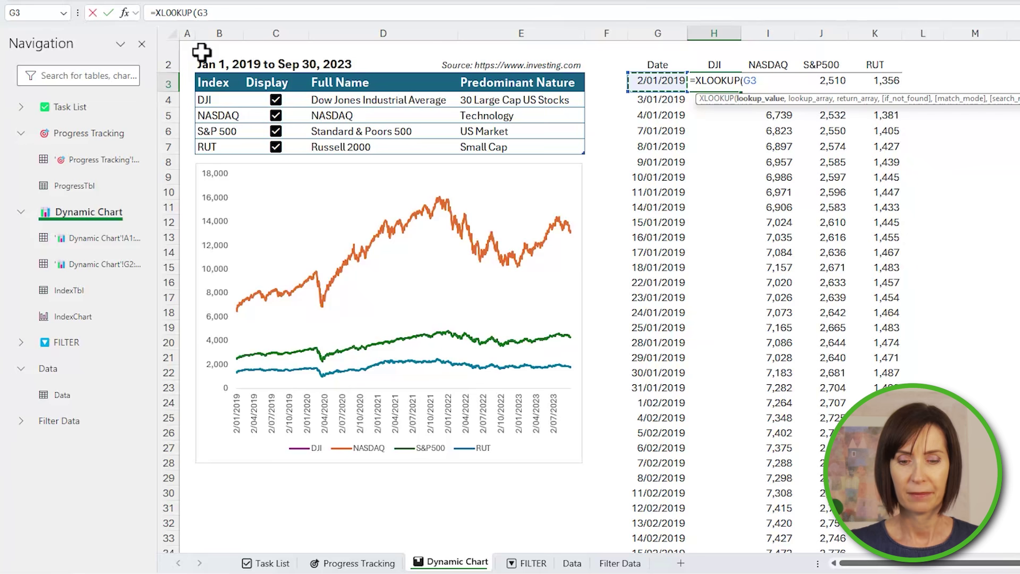
pyautogui.hotkey('ctrl', 'shift', 'Down')
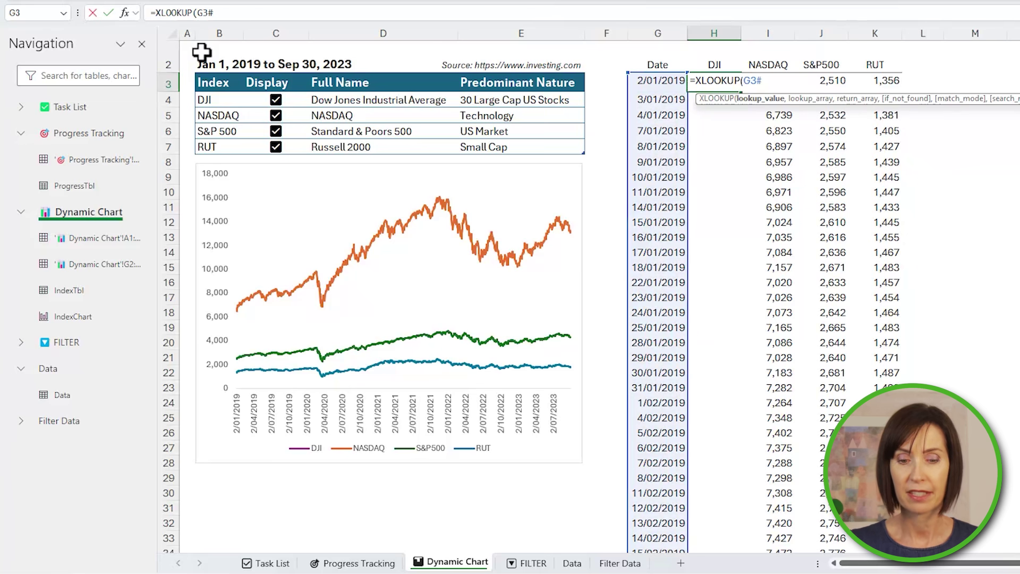
pyautogui.write(',')
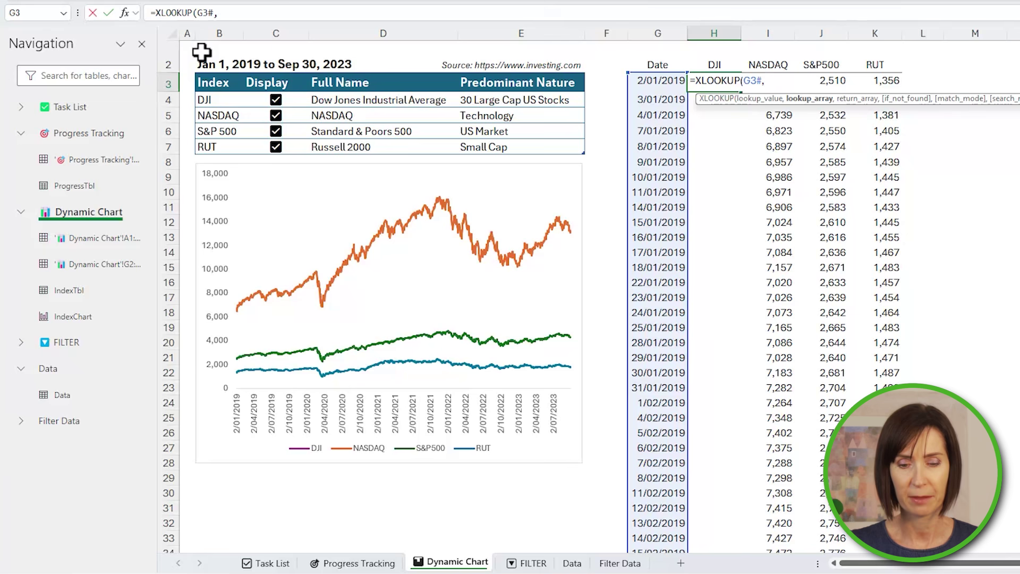
pyautogui.write('data')
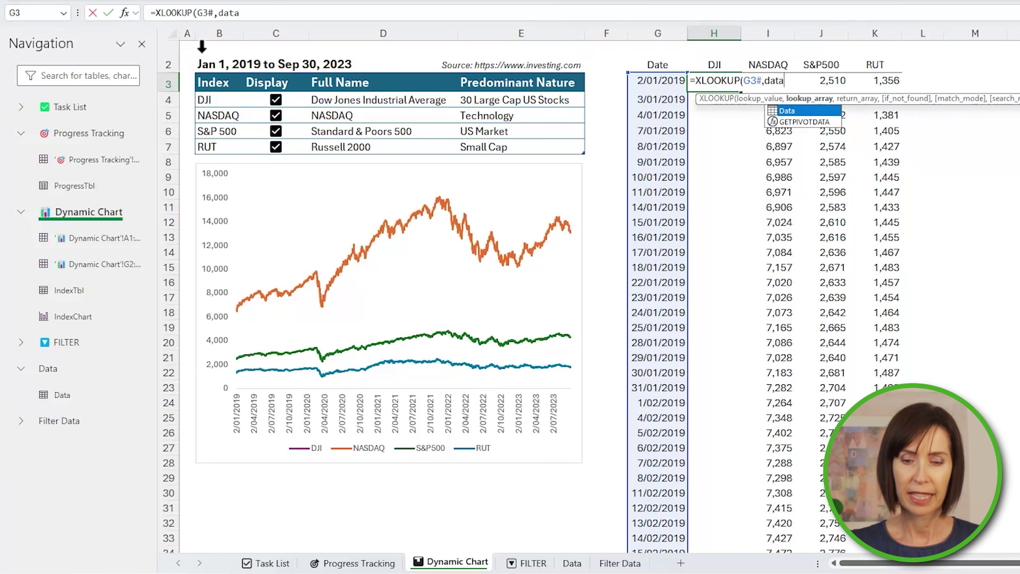
pyautogui.write('[')
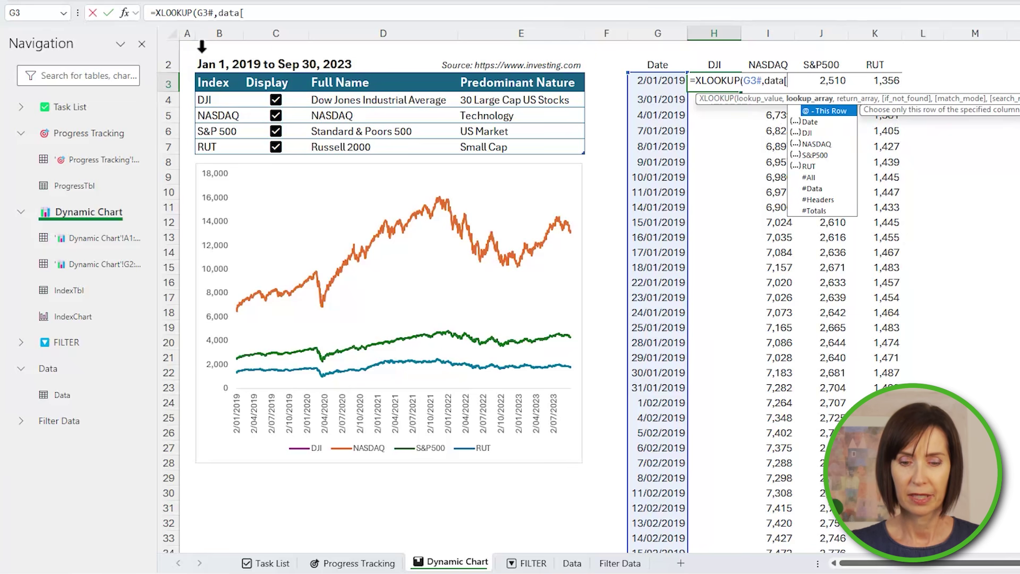
pyautogui.press('Down')
pyautogui.press('Tab')
# Return Data[DJI] and multiply it by the absolute $C$4 checkbox value.
pyautogui.write('],data')
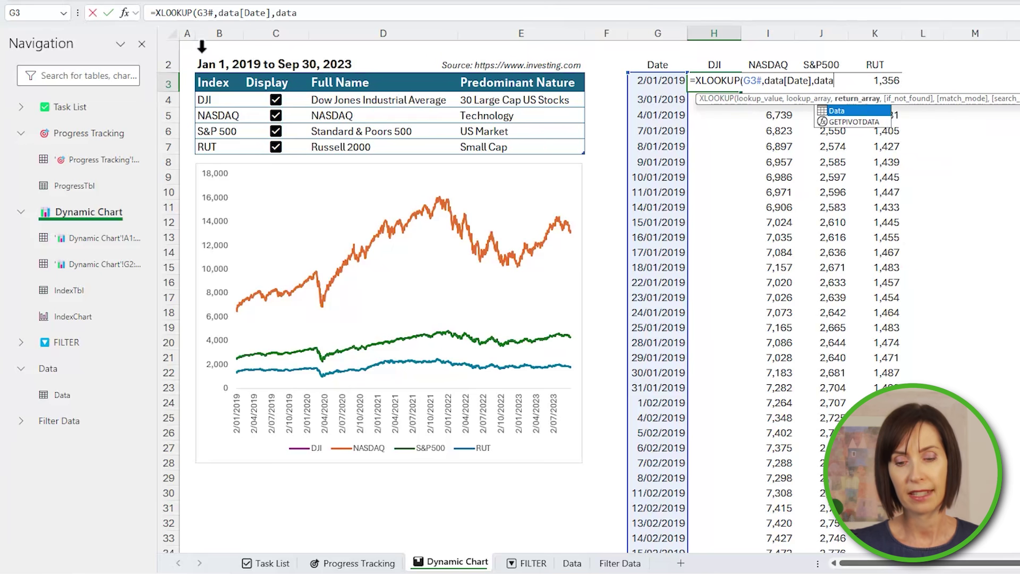
pyautogui.write('[dj')
pyautogui.press('Tab')
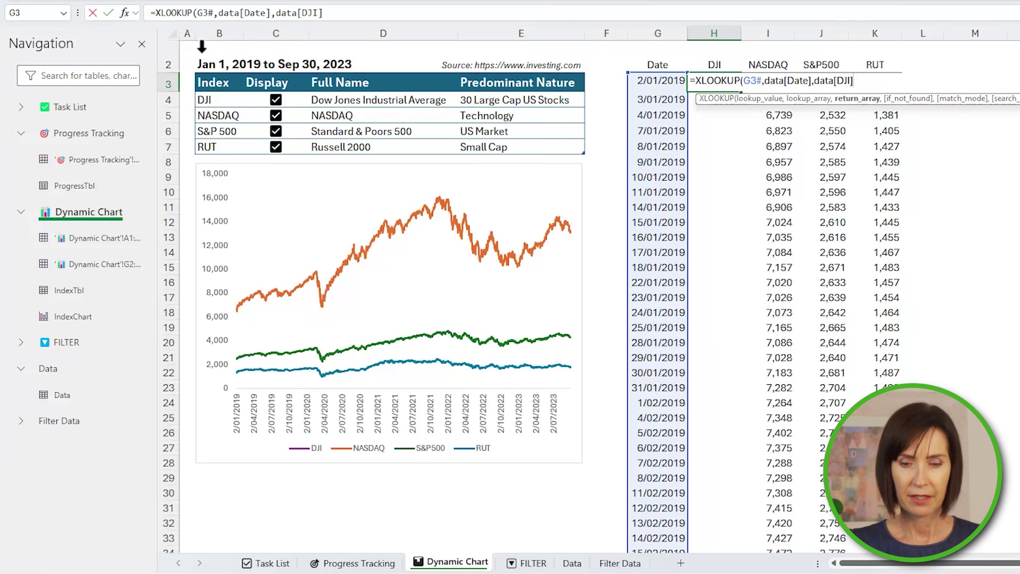
pyautogui.write(')')
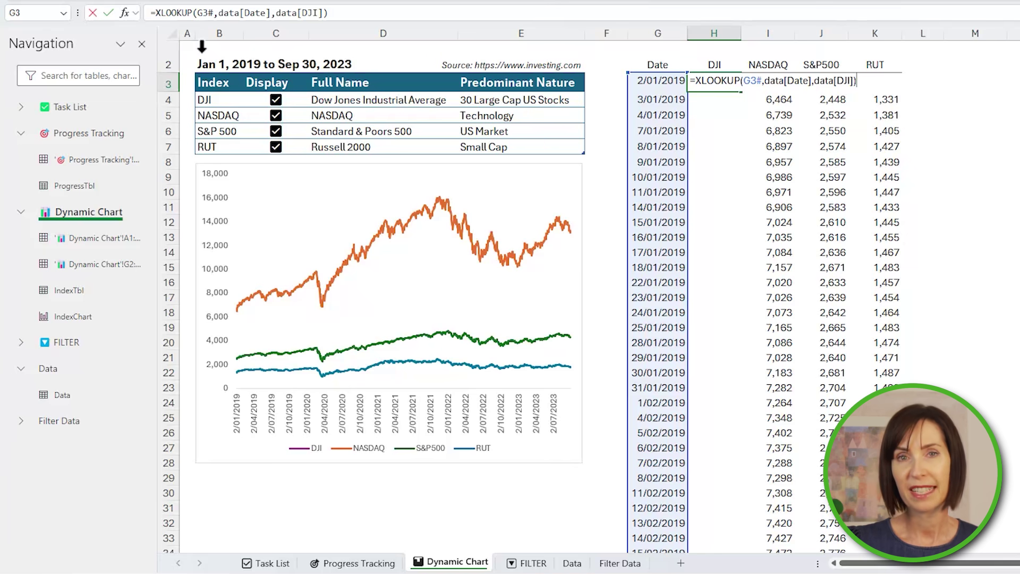
pyautogui.write('*')
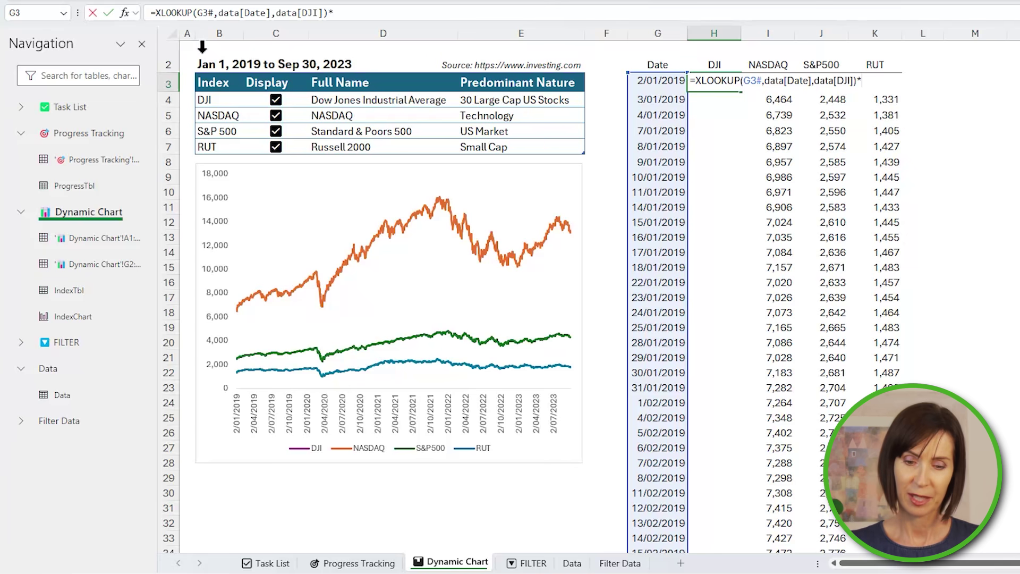
pyautogui.click(258, 102)
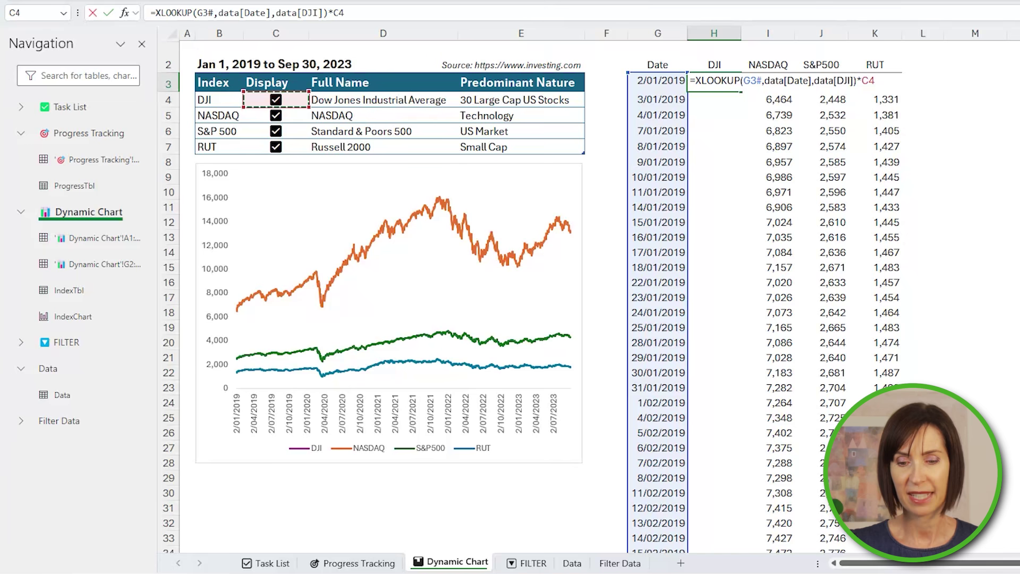
pyautogui.press('F4')
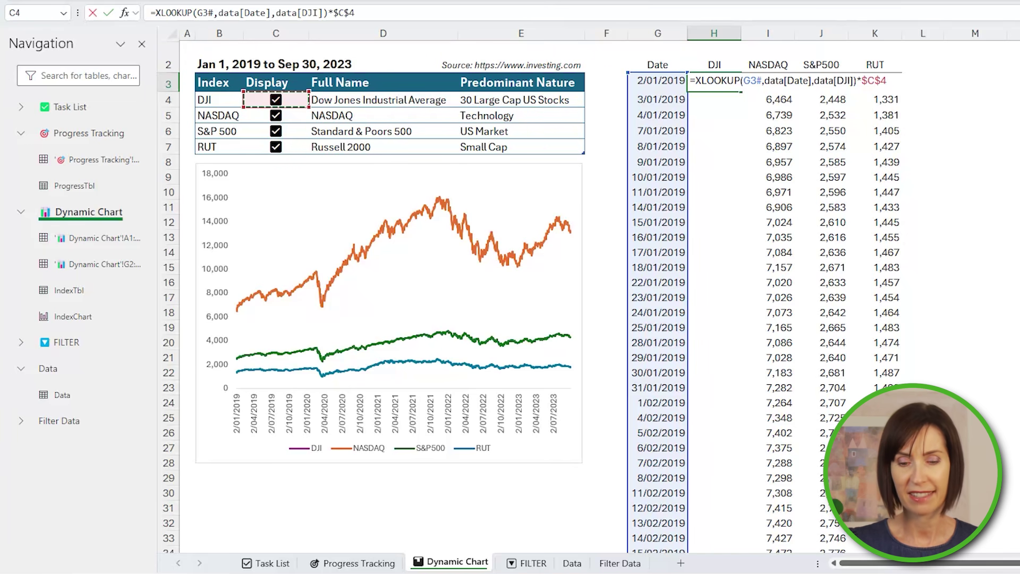
pyautogui.press('Return')
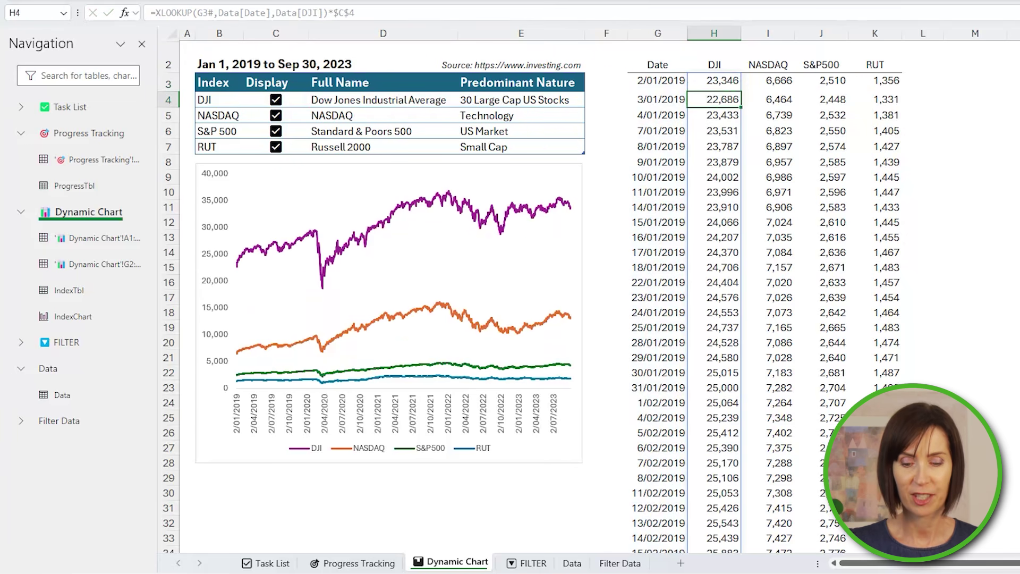
# Toggle DJI's C4 checkbox off, on and off again, then jump back to the H3 formula.
pyautogui.click(275, 100)
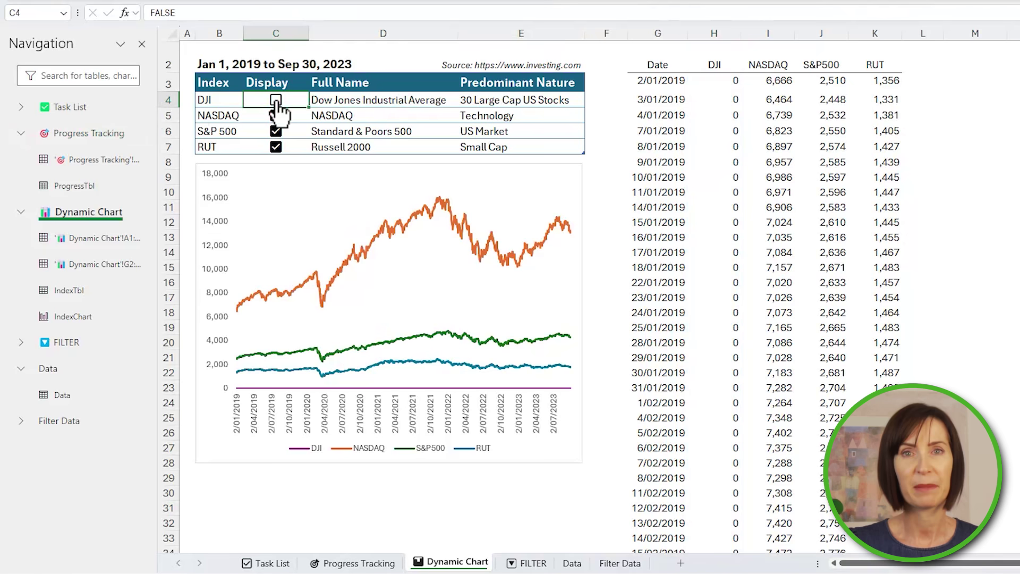
pyautogui.click(275, 100)
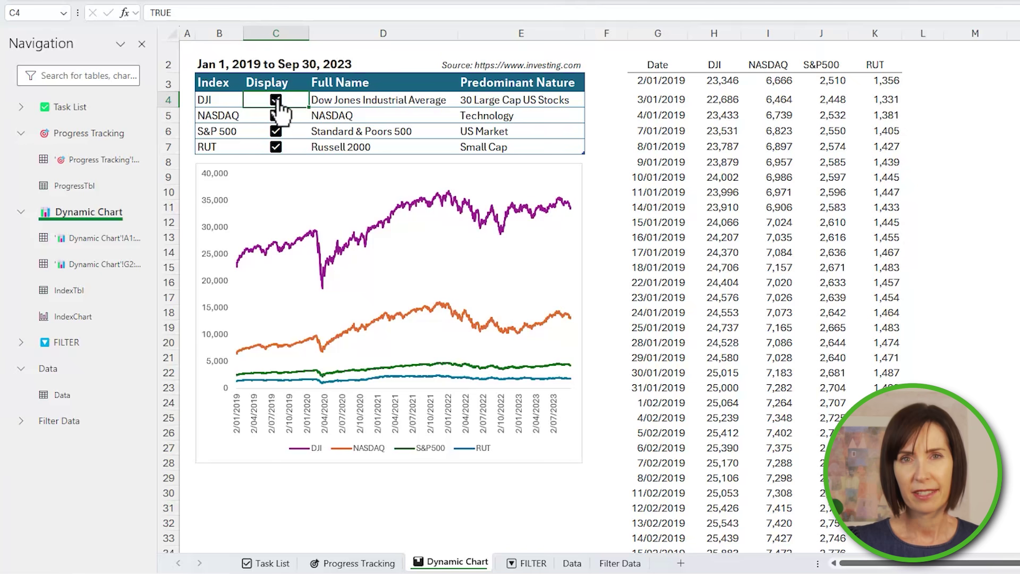
pyautogui.click(275, 100)
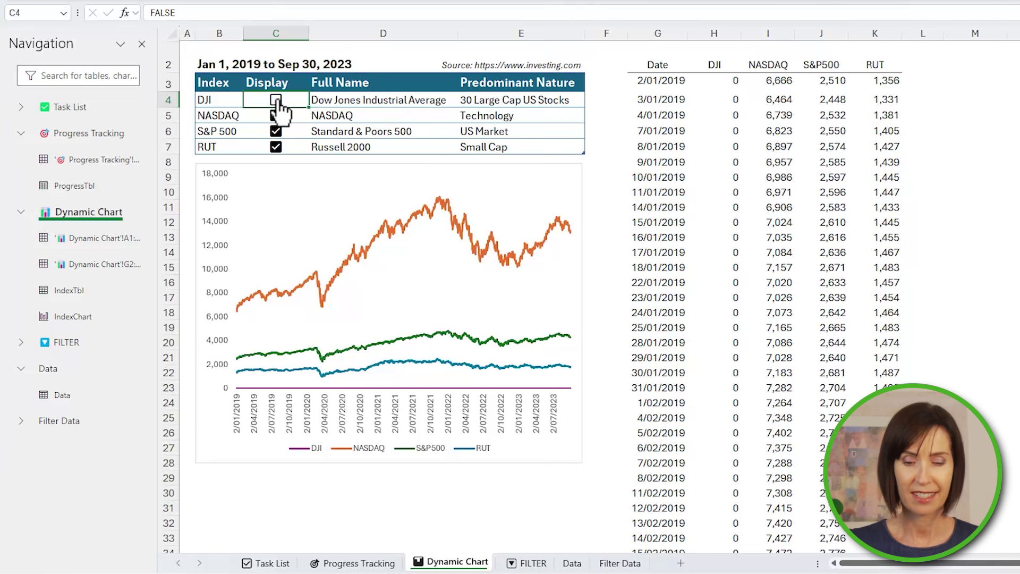
pyautogui.hotkey('ctrl', ']')
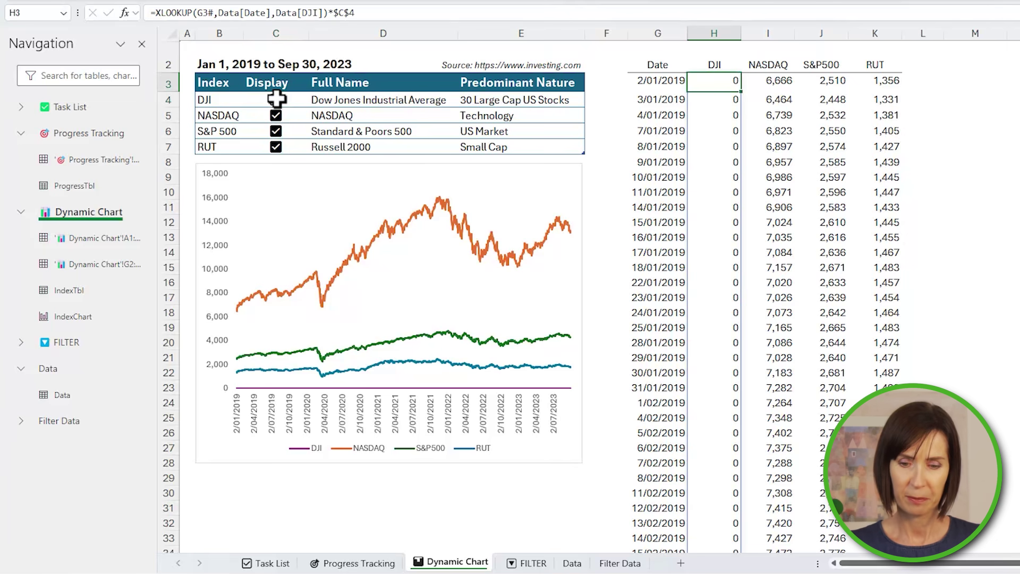
# Rewrite H3 as =IF($C$4,XLOOKUP(G3#,Data[Date],Data[DJI]),NA()) and test by ticking and unticking DJI.
pyautogui.click(151, 12)
pyautogui.write('if')
pyautogui.press('Tab')
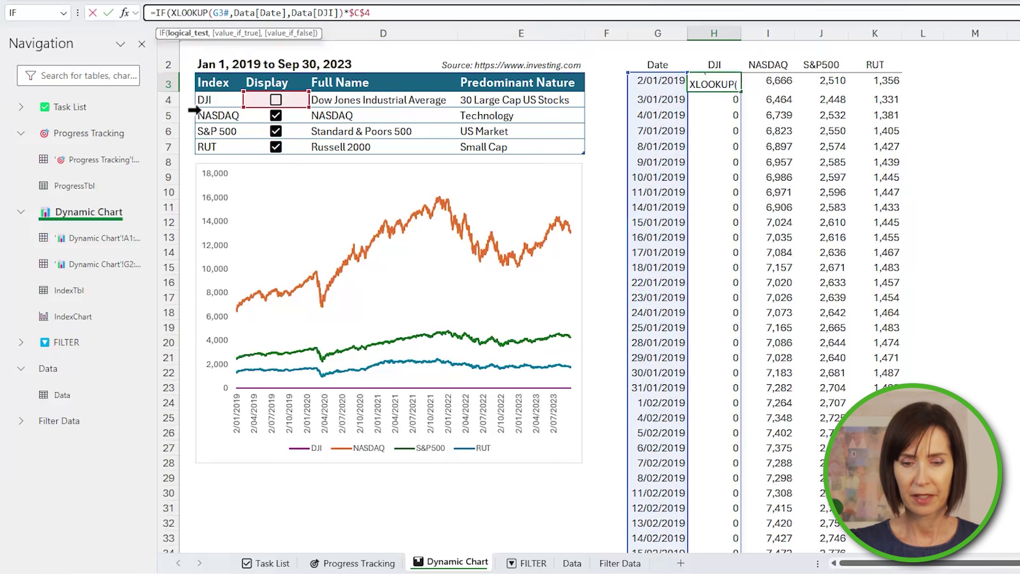
pyautogui.click(251, 99)
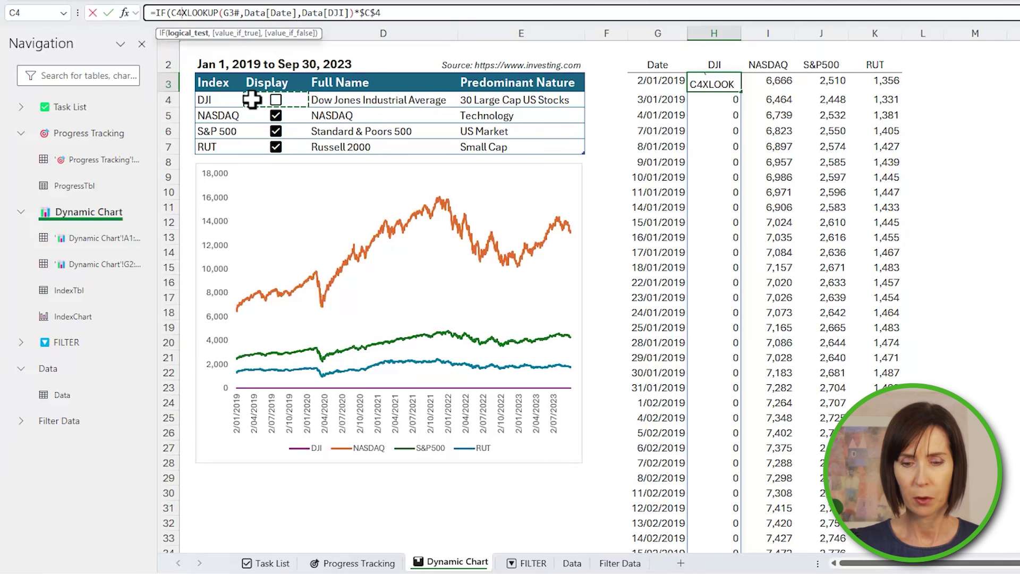
pyautogui.press('F4')
pyautogui.write(',')
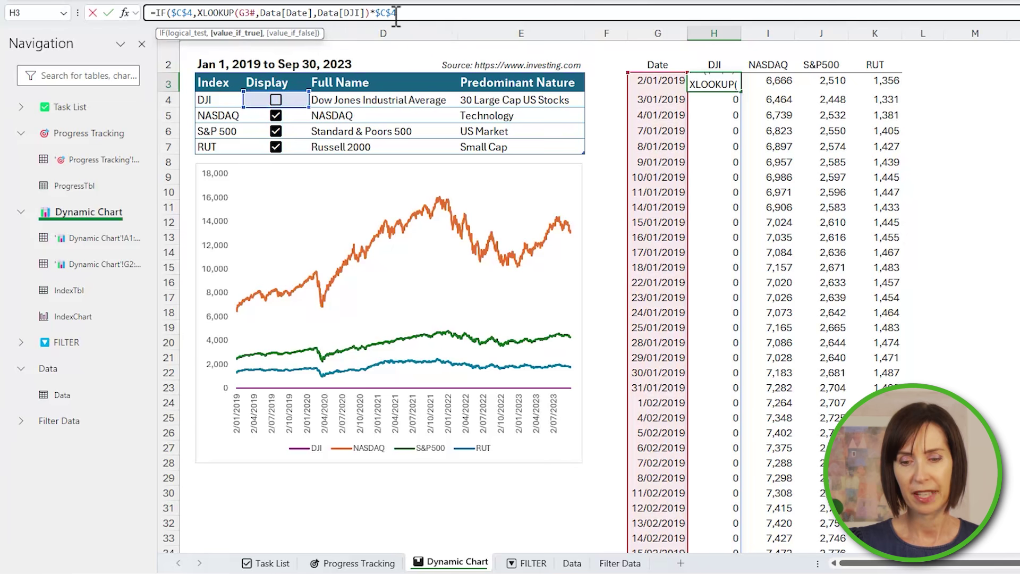
pyautogui.moveTo(397, 13); pyautogui.dragTo(370, 12)
pyautogui.write(',NA()')
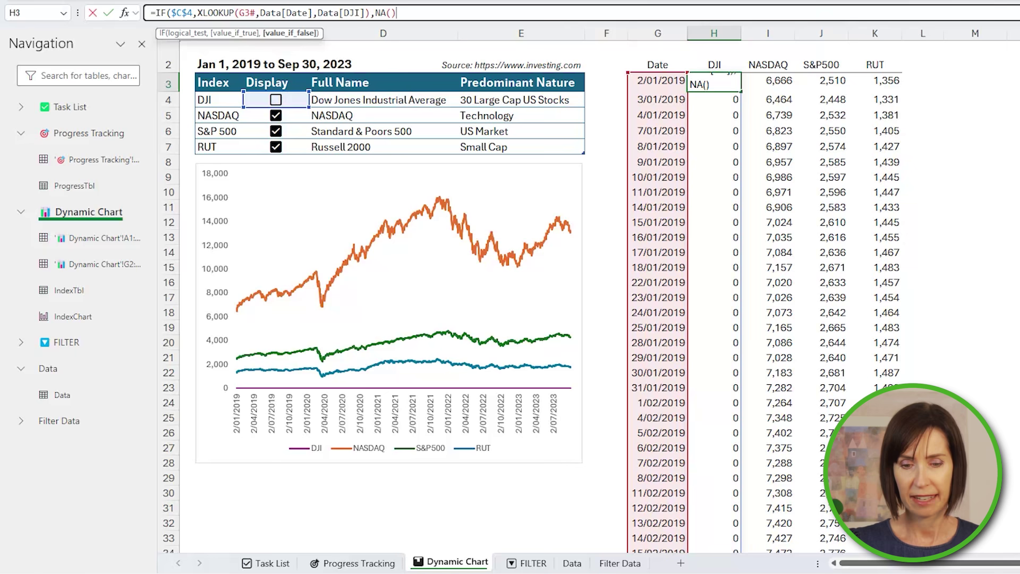
pyautogui.hotkey('ctrl', 'Return')
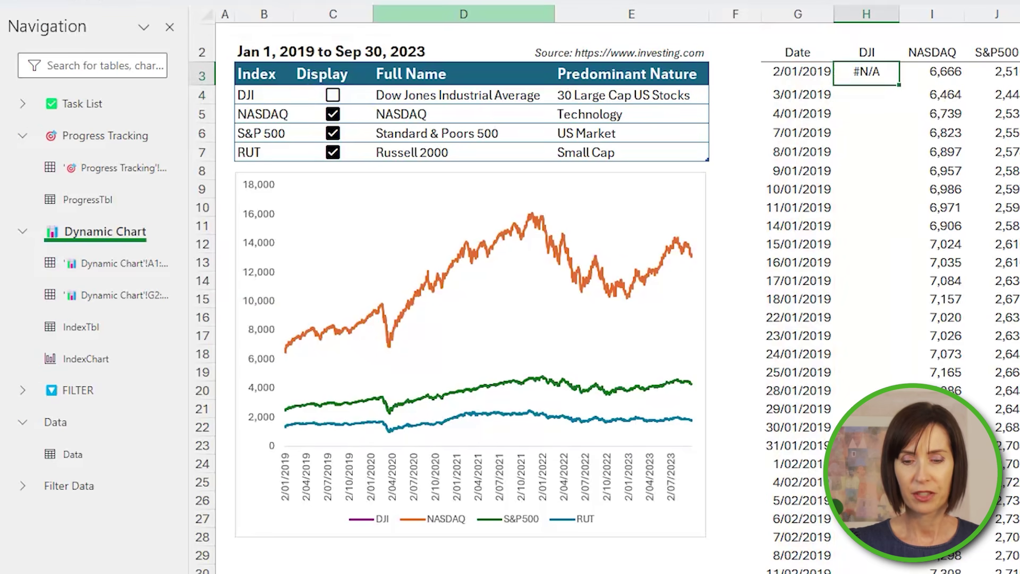
pyautogui.click(334, 96)
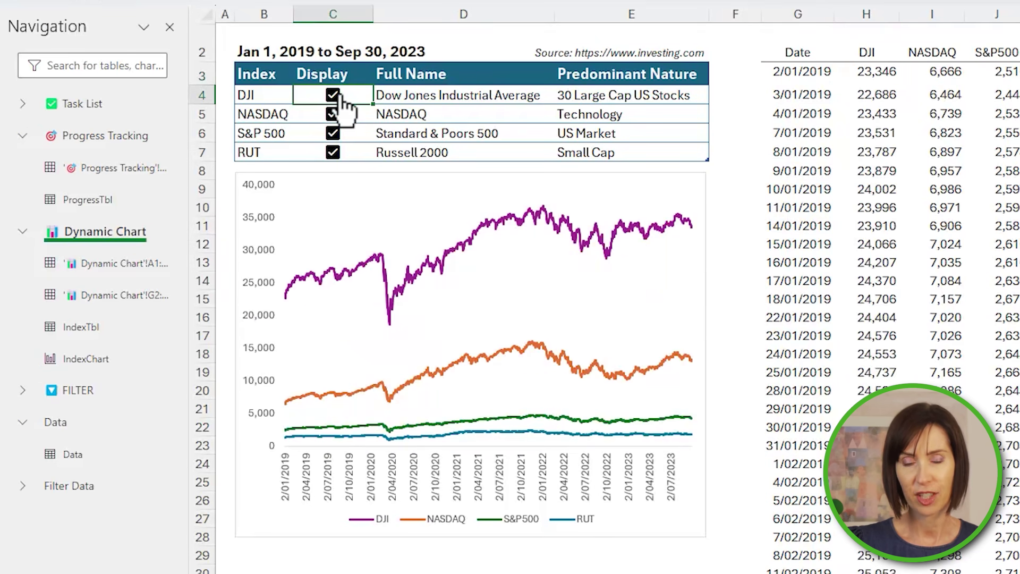
pyautogui.click(338, 97)
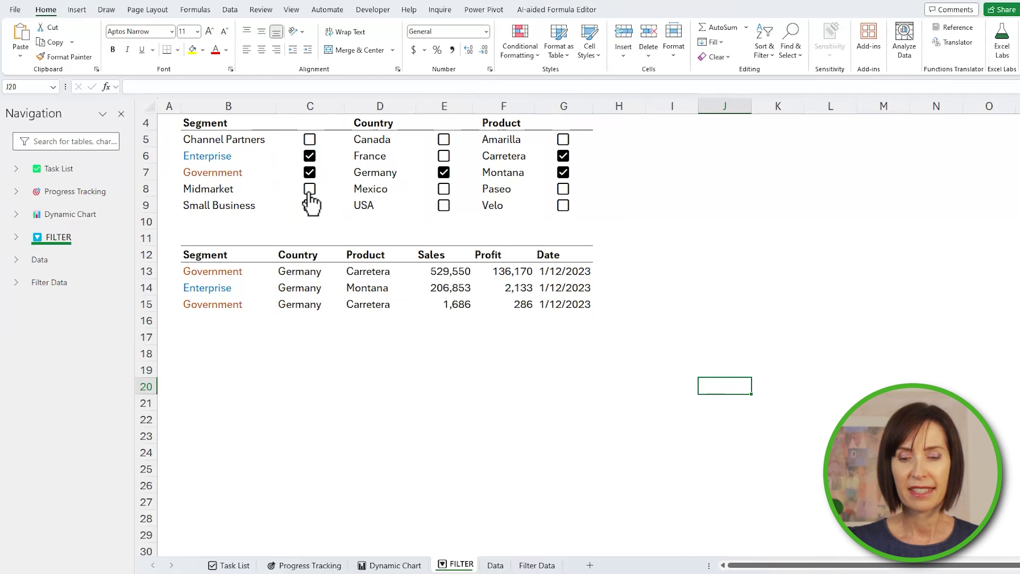
# Tick Mexico, Amarilla and Paseo, clearing Carretera, Montana, Germany and Midmarket, then open Filter Data.
pyautogui.click(309, 189)
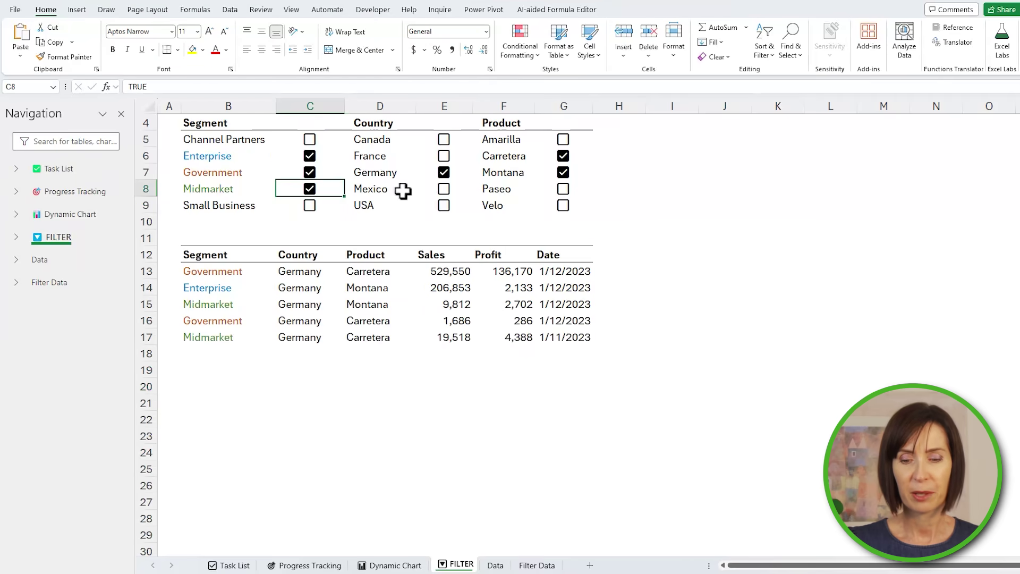
pyautogui.click(443, 188)
pyautogui.click(564, 155)
pyautogui.click(563, 189)
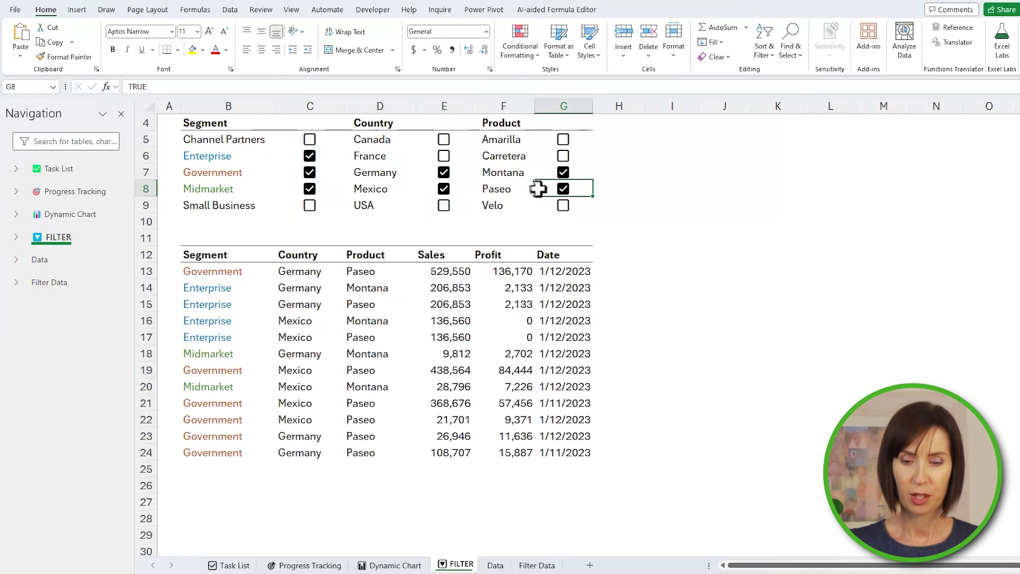
pyautogui.click(310, 189)
pyautogui.click(444, 156)
pyautogui.click(563, 139)
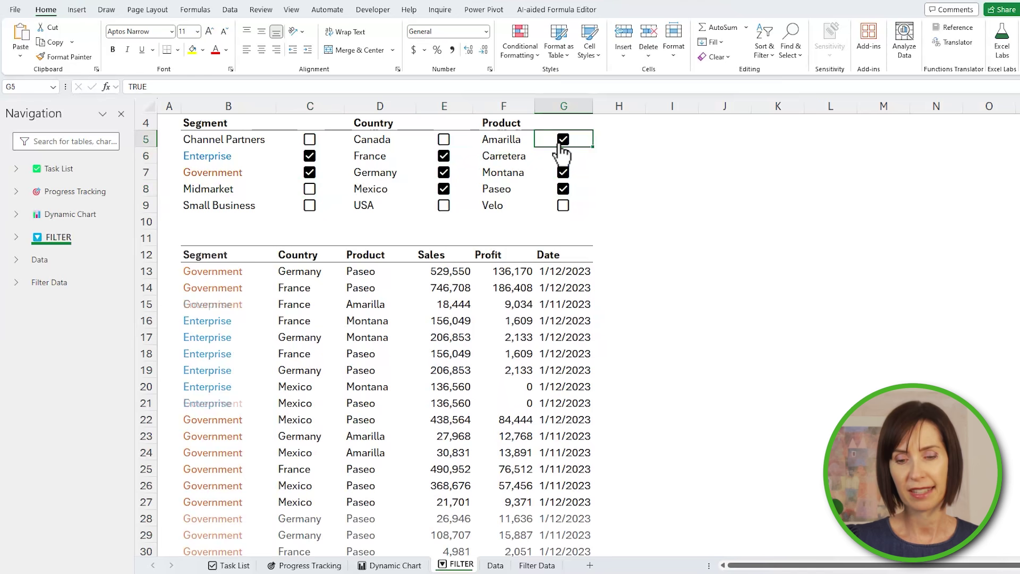
pyautogui.click(563, 173)
pyautogui.click(444, 155)
pyautogui.click(443, 173)
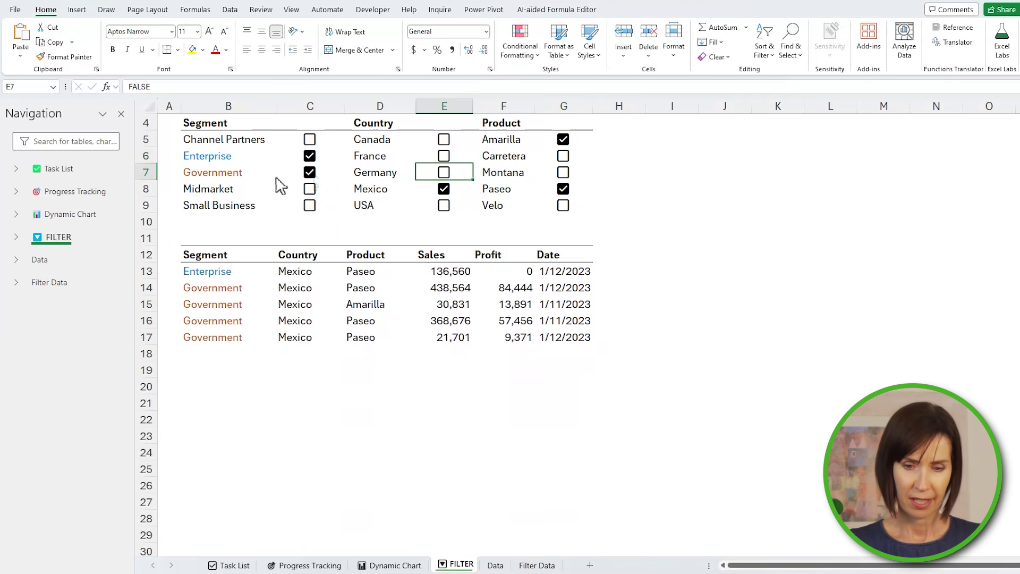
pyautogui.click(537, 564)
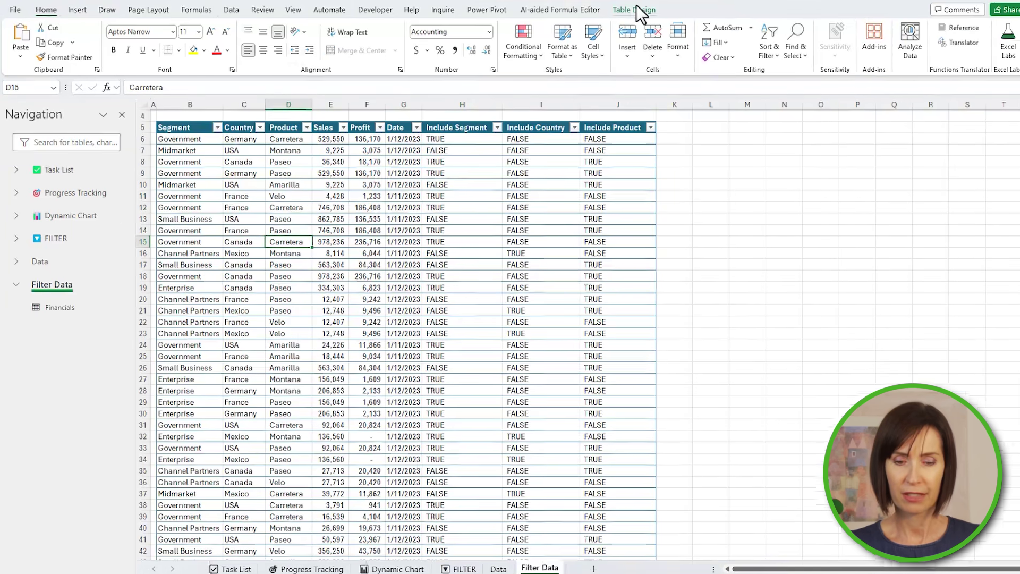
# Check the Financials table name and its Include formulas, then delete the Include Segment formula in H6.
pyautogui.click(632, 10)
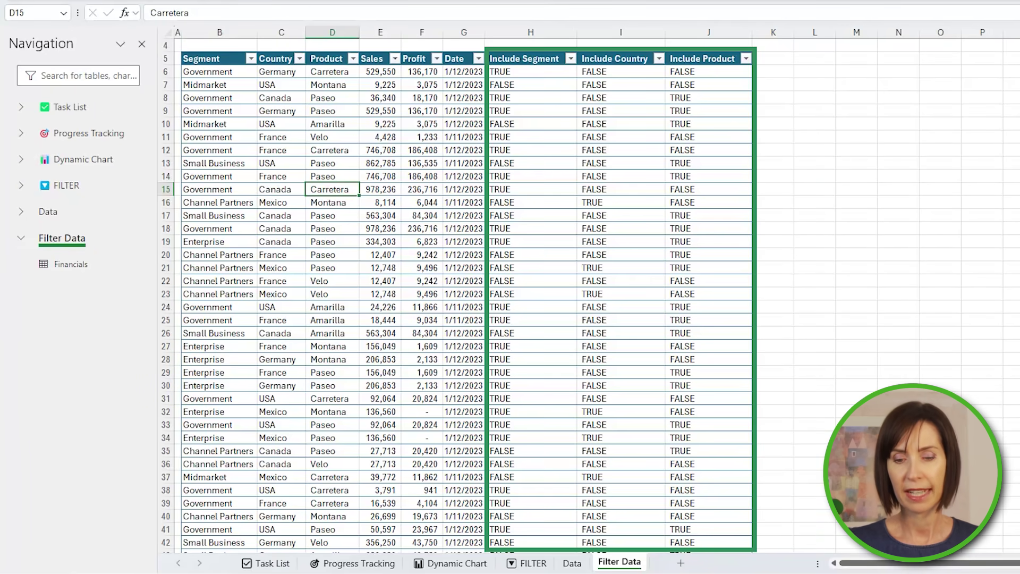
pyautogui.click(522, 70)
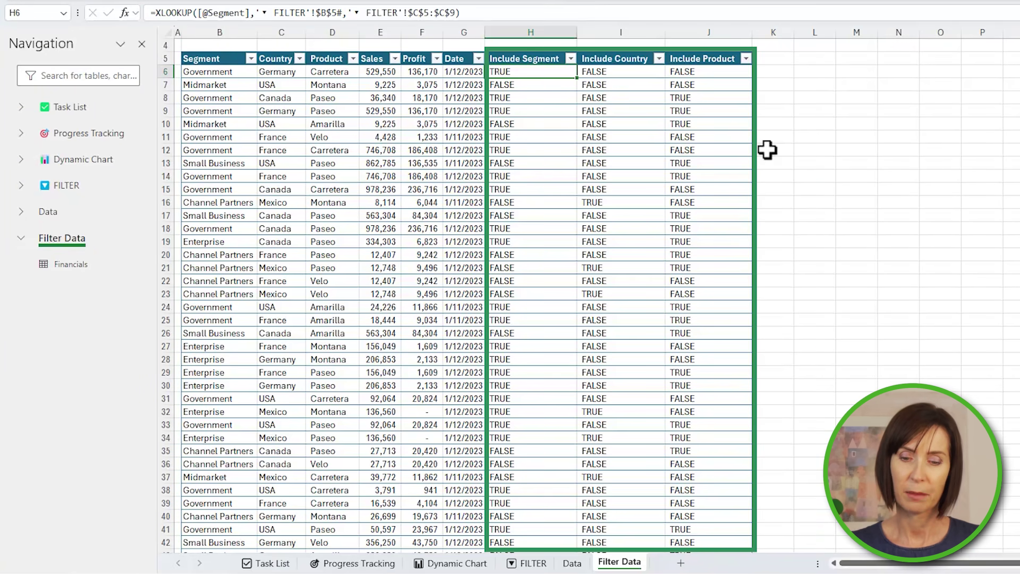
pyautogui.press('Right')
pyautogui.press('Right')
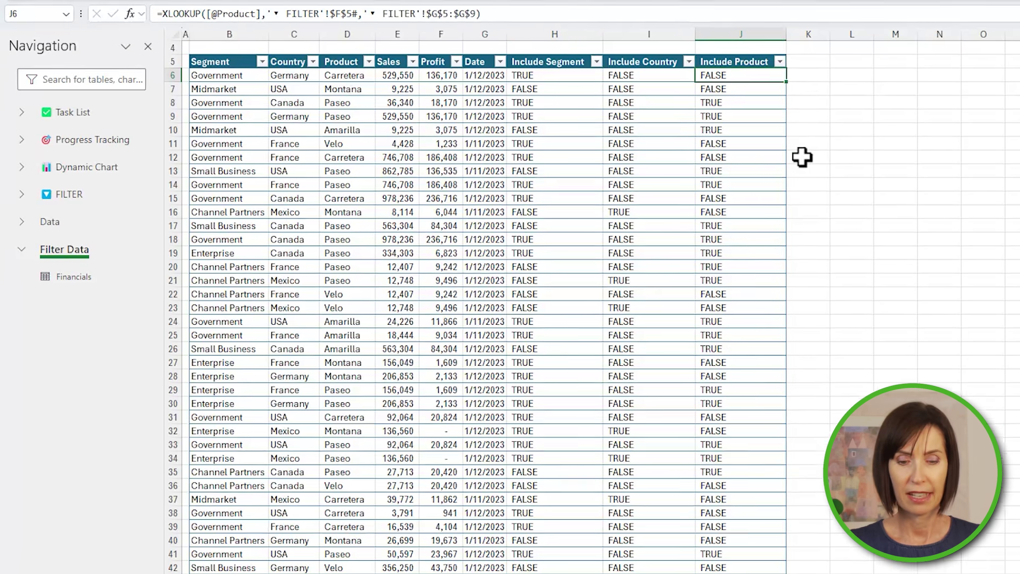
pyautogui.press('Left')
pyautogui.press('Left')
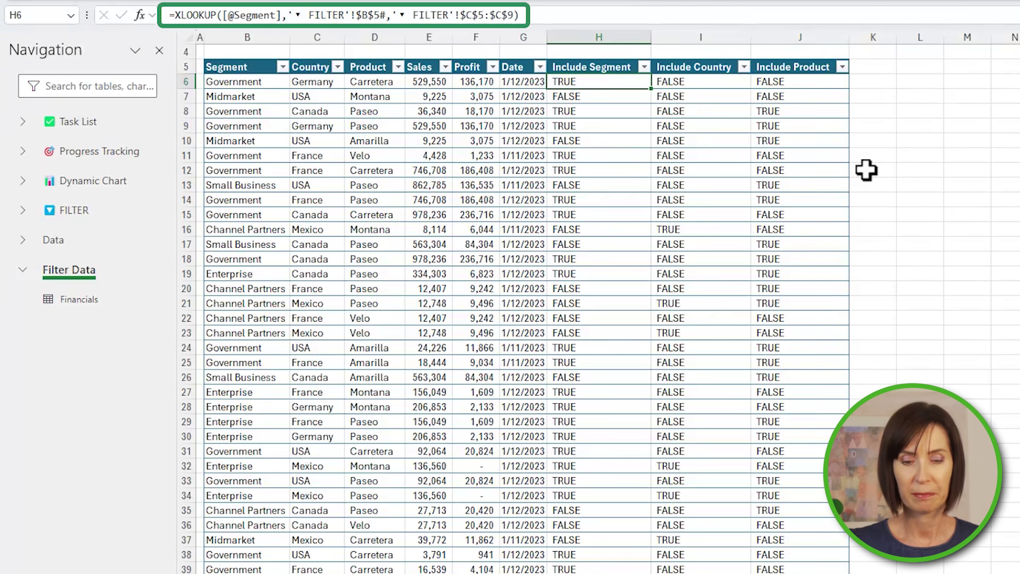
pyautogui.press('Delete')
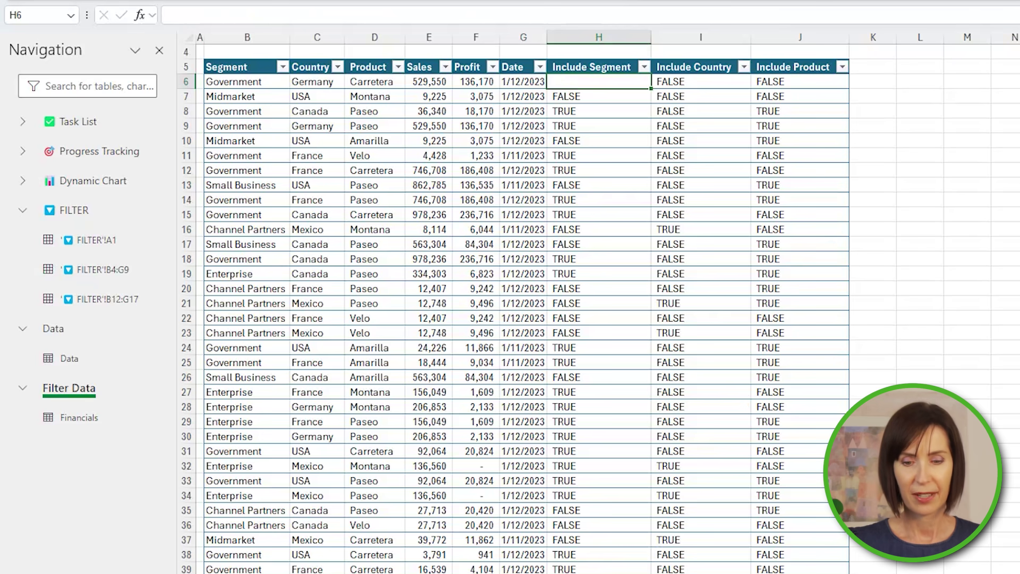
pyautogui.write('=xl')
pyautogui.press('Tab')
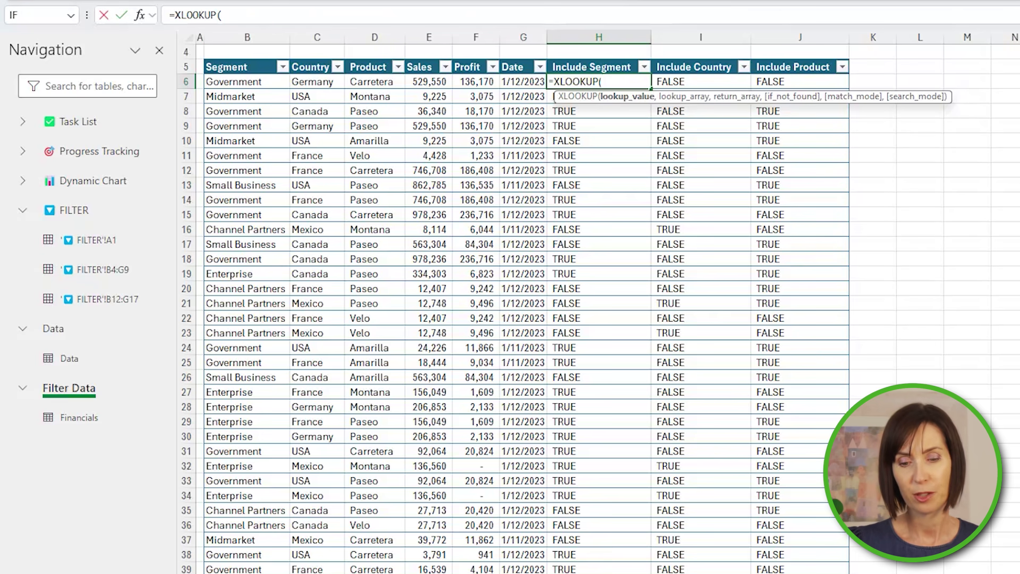
pyautogui.click(244, 81)
pyautogui.write(',')
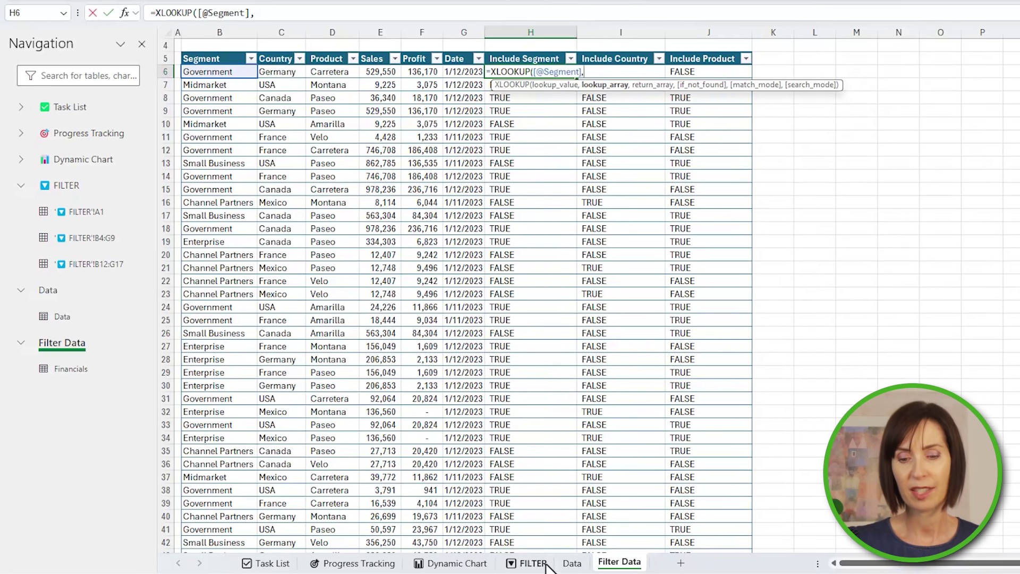
pyautogui.click(537, 570)
pyautogui.click(284, 75)
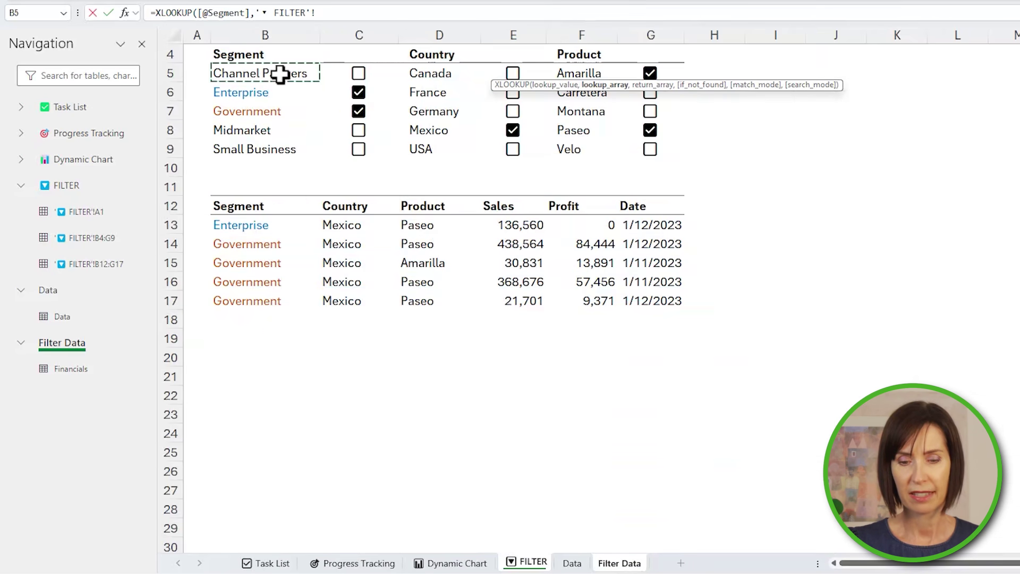
pyautogui.moveTo(280, 75); pyautogui.dragTo(276, 144)
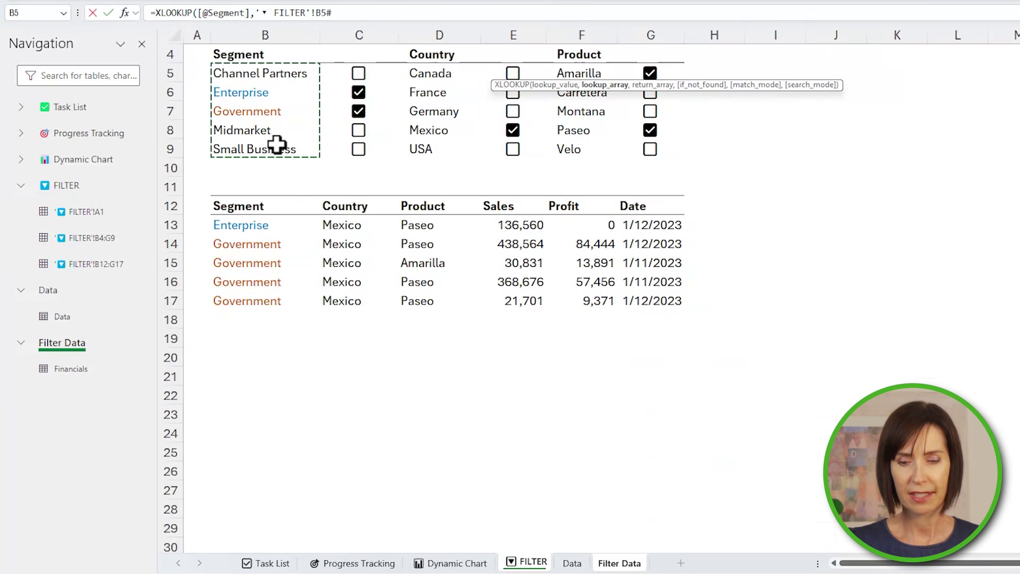
pyautogui.press('F4')
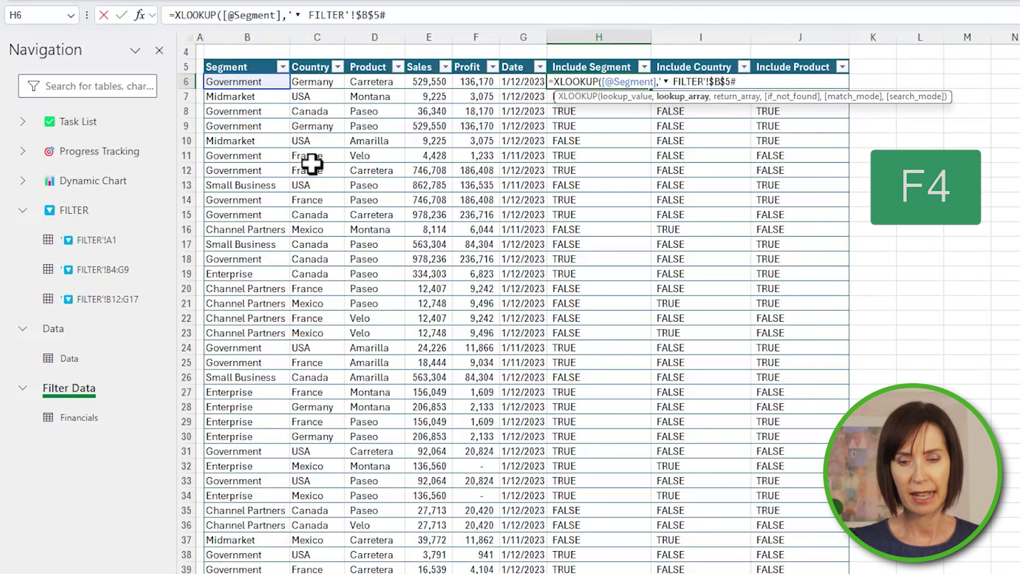
pyautogui.write(',')
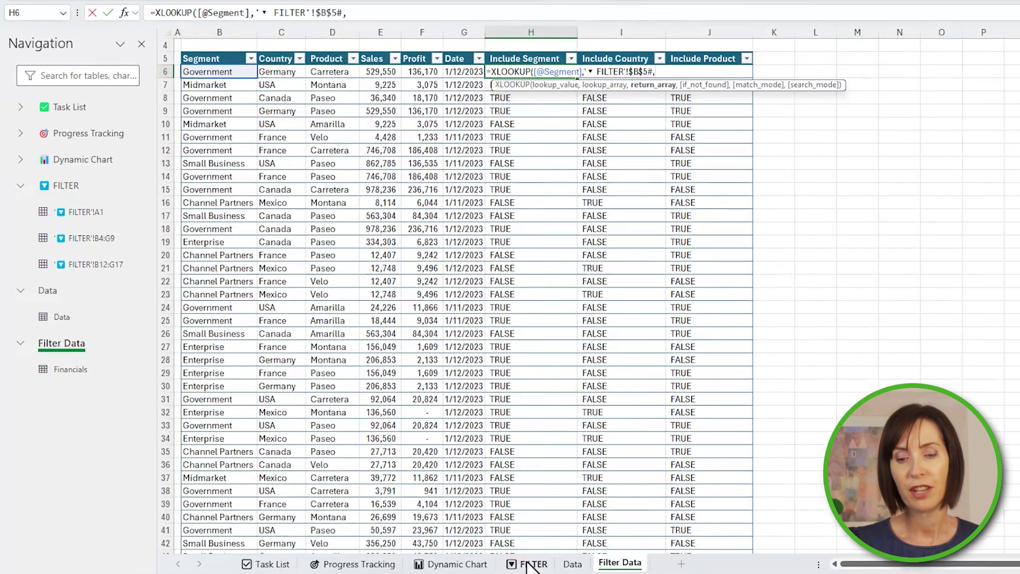
pyautogui.click(530, 564)
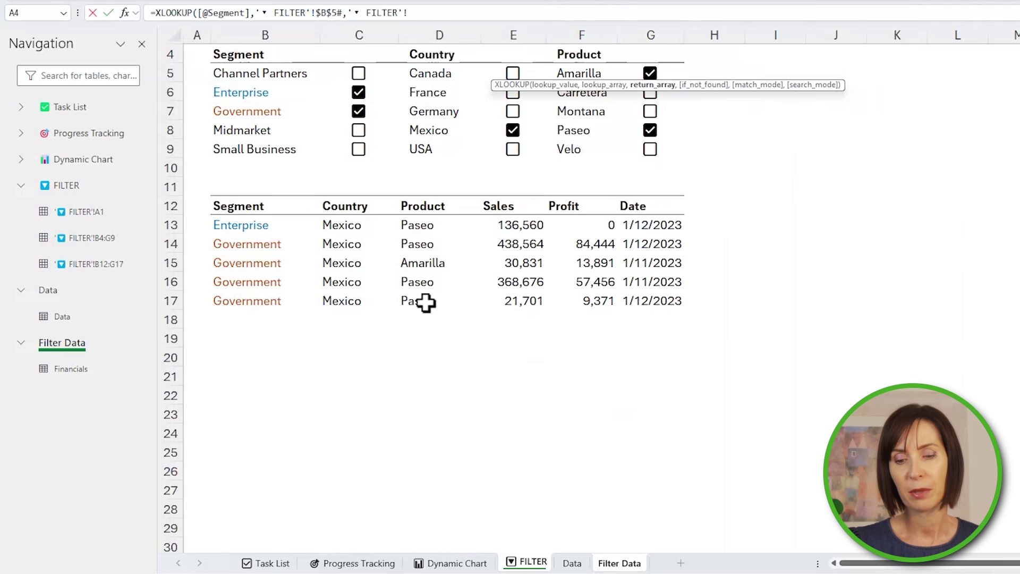
pyautogui.moveTo(341, 73); pyautogui.dragTo(337, 149)
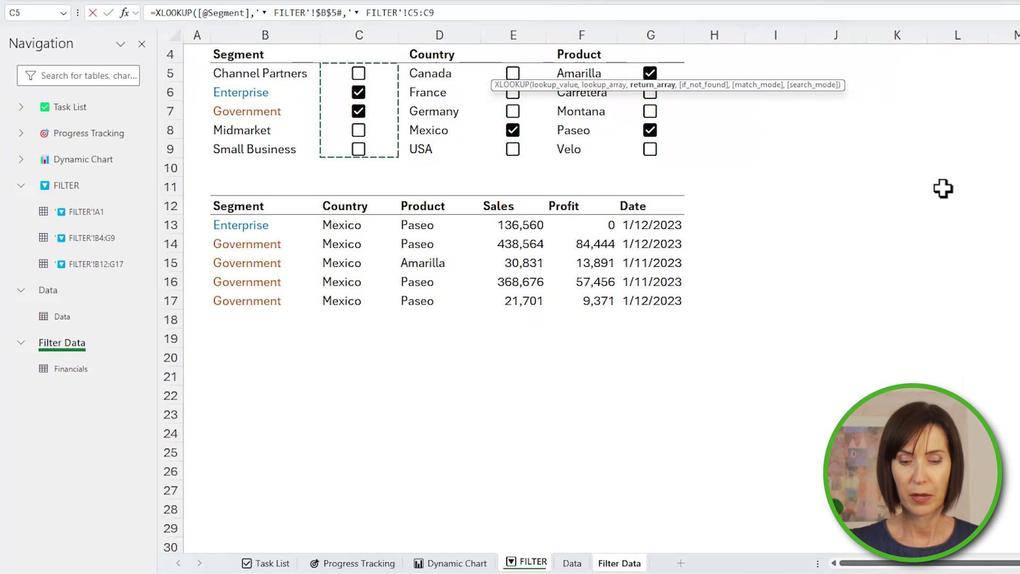
pyautogui.press('F4')
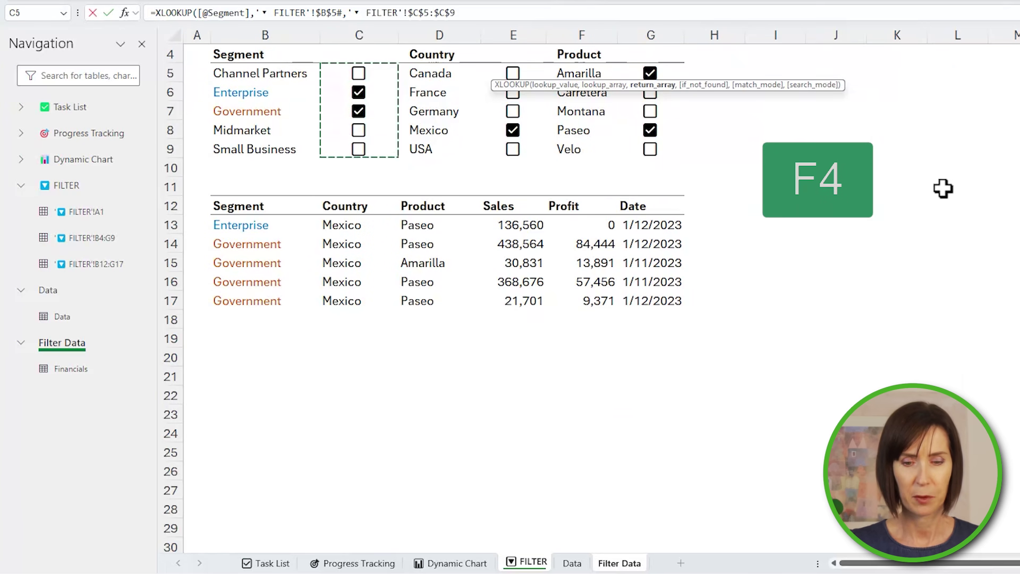
pyautogui.write(')')
pyautogui.press('Return')
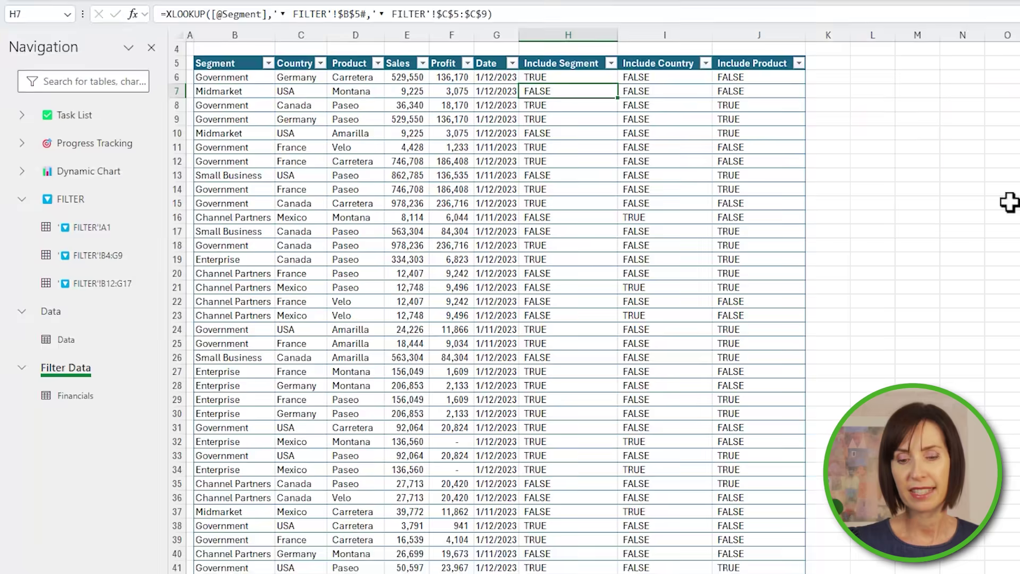
# Check the TRUE/FALSE results and the neighbouring Include Country and Include Product formulas.
pyautogui.press('Up')
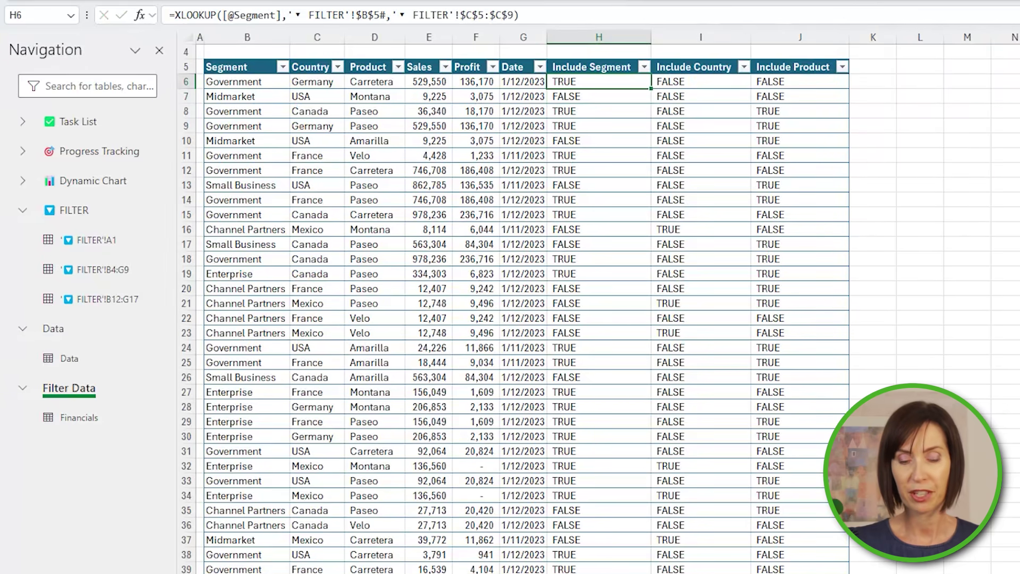
pyautogui.press('Down')
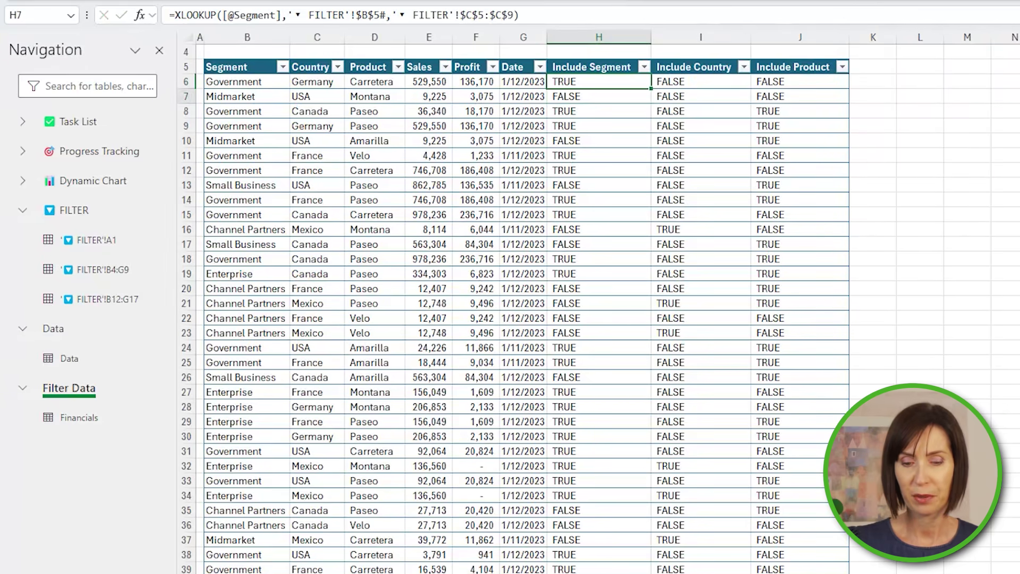
pyautogui.press('Down')
pyautogui.press('Up')
pyautogui.press('Up')
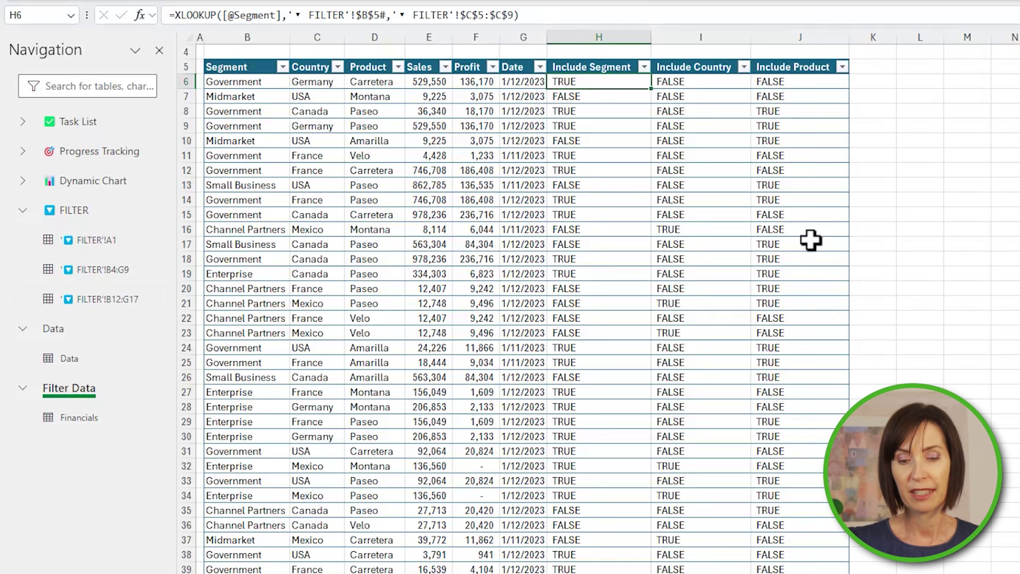
pyautogui.press('Right')
pyautogui.press('Right')
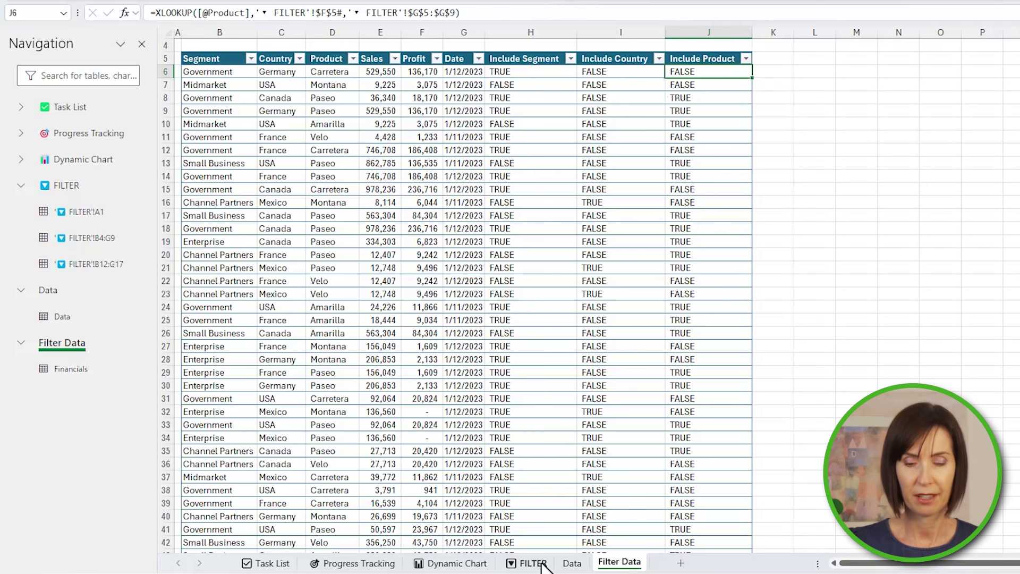
# Replace B11's report with a FILTER over the Financials Segment through Date columns.
pyautogui.click(533, 563)
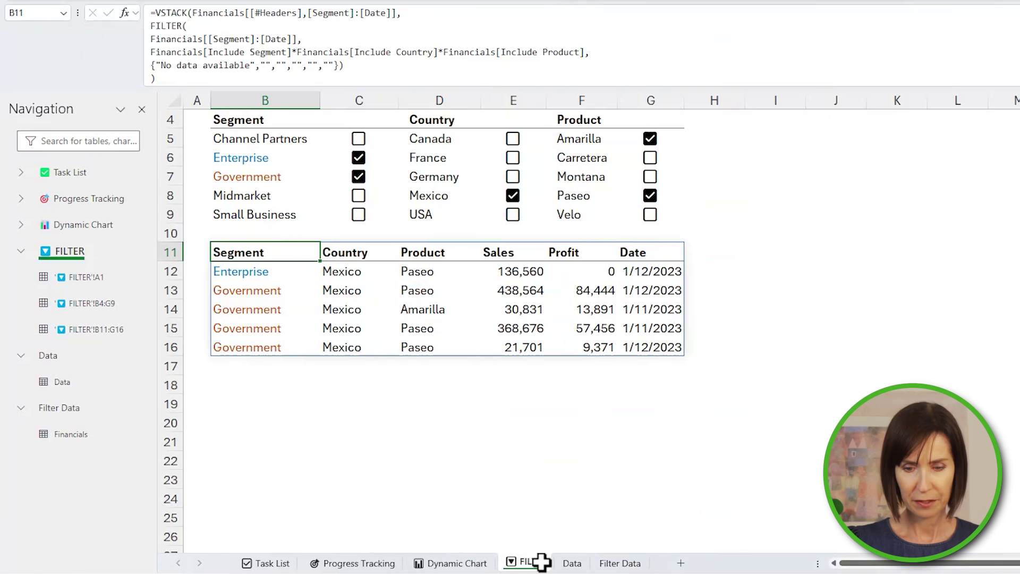
pyautogui.press('Delete')
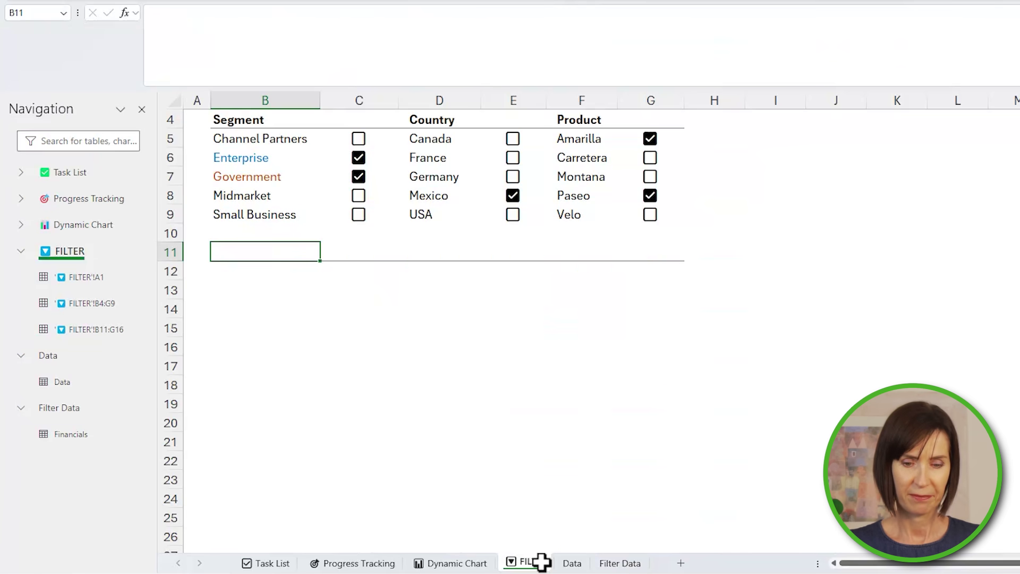
pyautogui.write('=FILTER(')
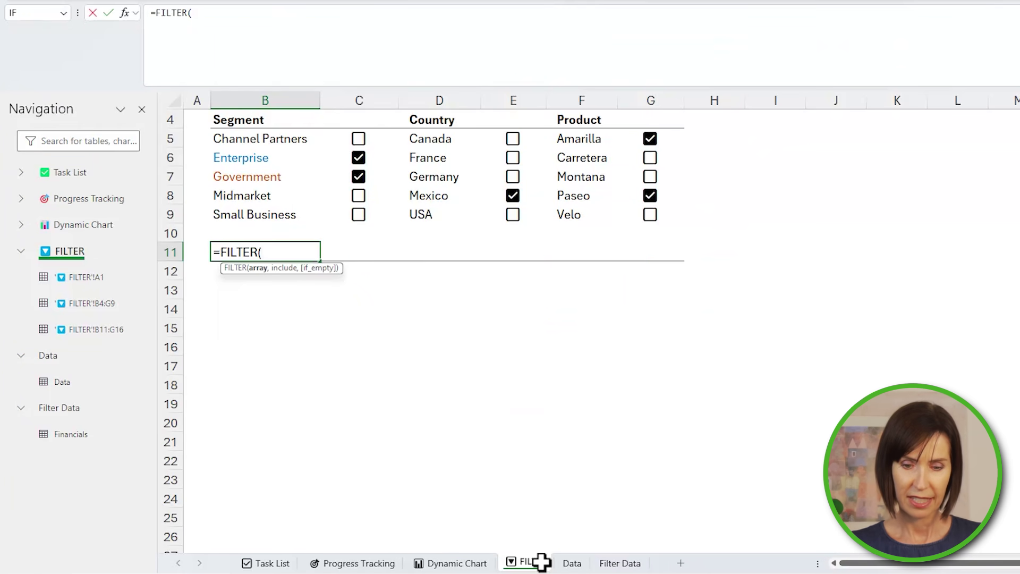
pyautogui.click(622, 564)
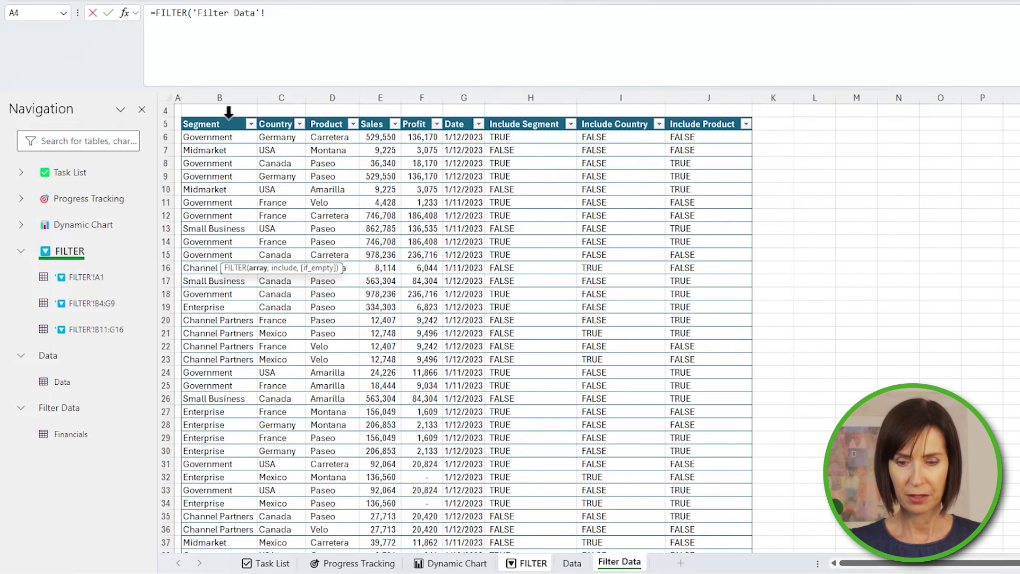
pyautogui.moveTo(228, 117); pyautogui.dragTo(467, 117)
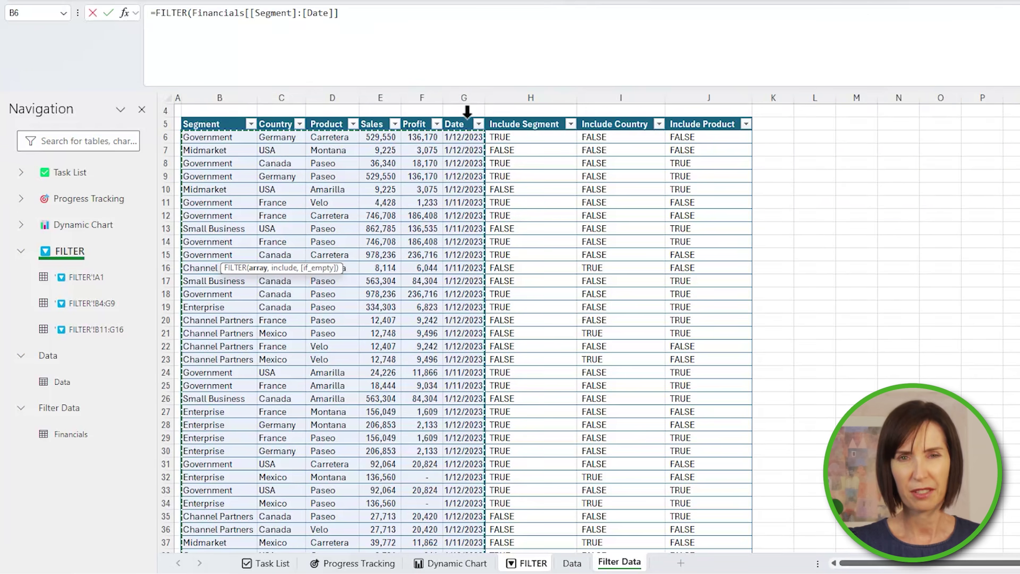
pyautogui.write(',')
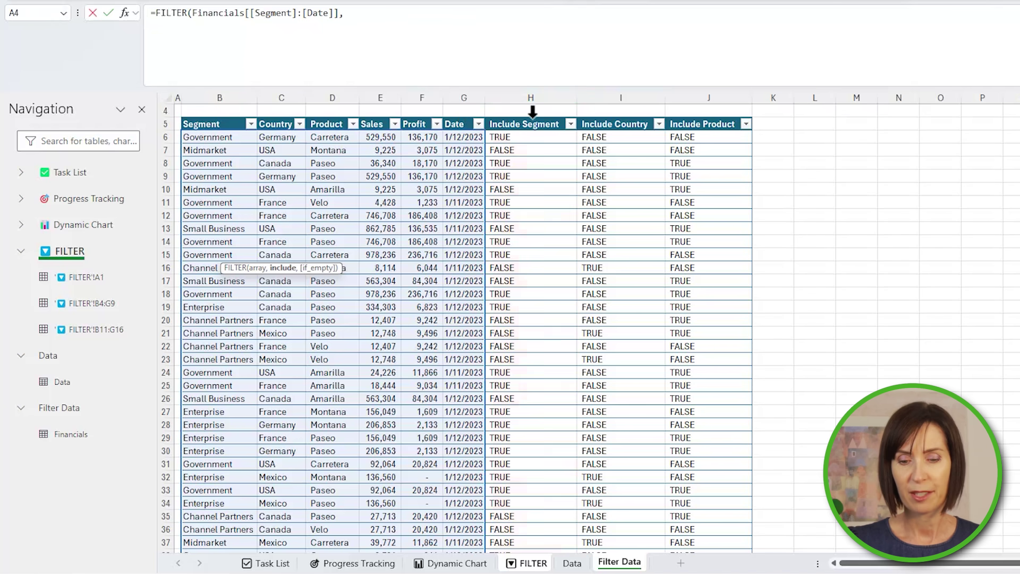
# Use Include Segment*Include Country*Include Product as criteria, showing 'No Data Available' when empty.
pyautogui.click(532, 112)
pyautogui.write('*')
pyautogui.click(600, 113)
pyautogui.write('*')
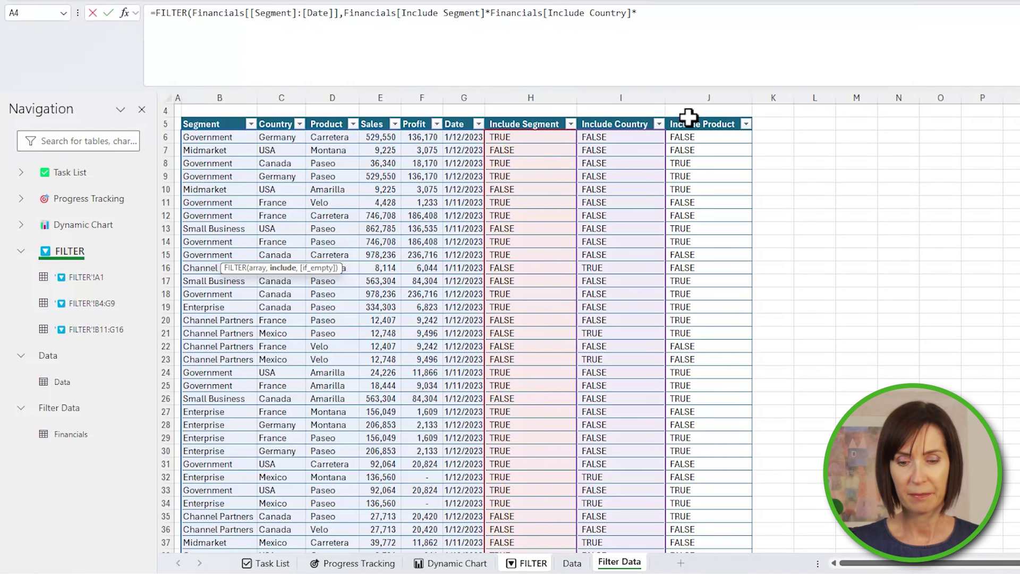
pyautogui.click(689, 113)
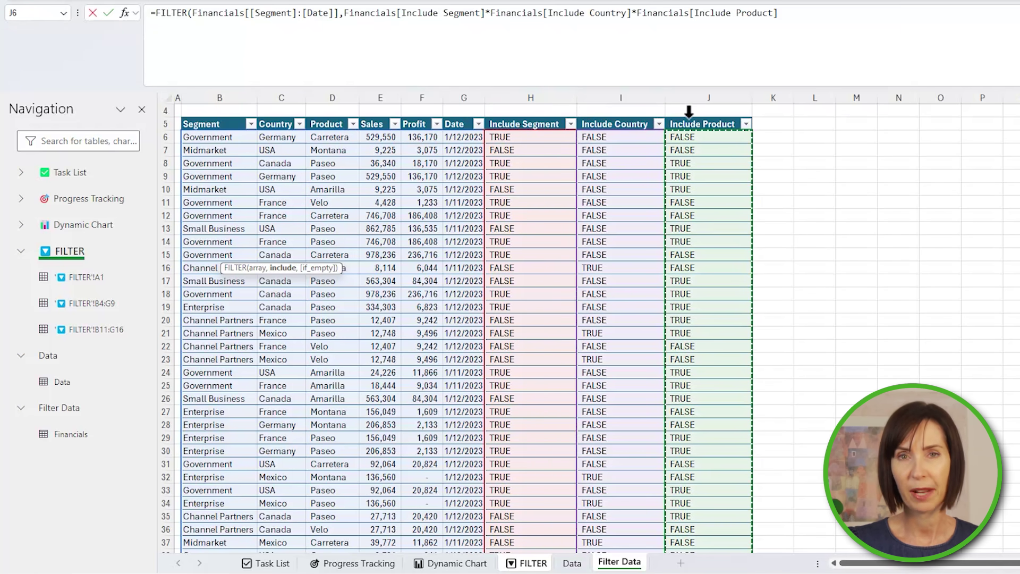
pyautogui.write(',')
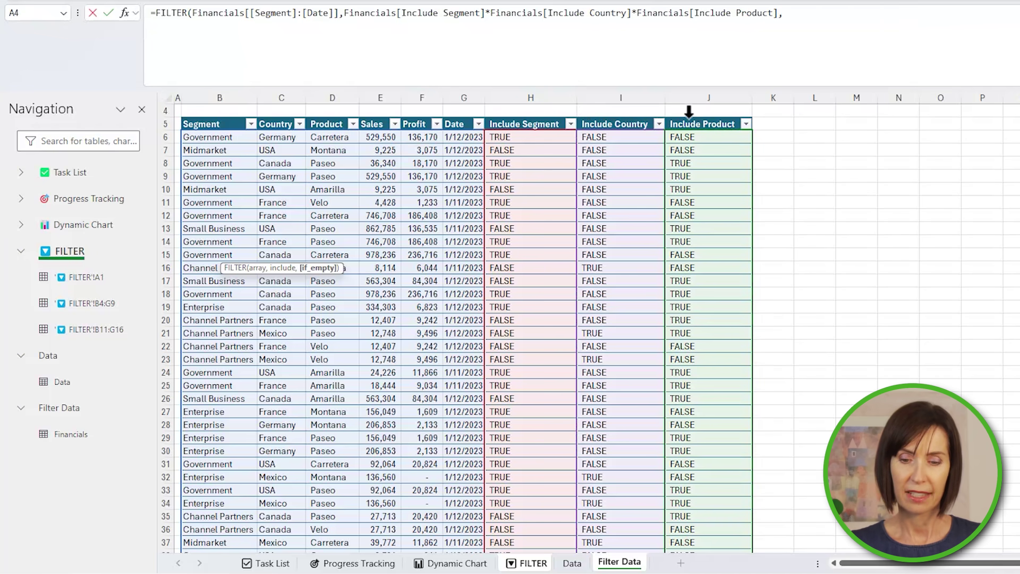
pyautogui.write('"No')
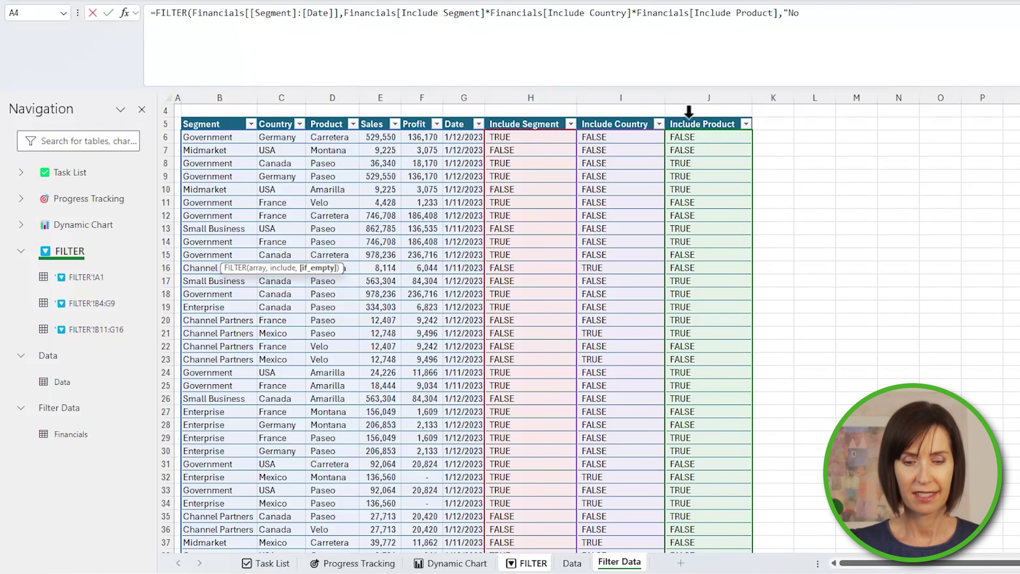
pyautogui.write(' Data Available"')
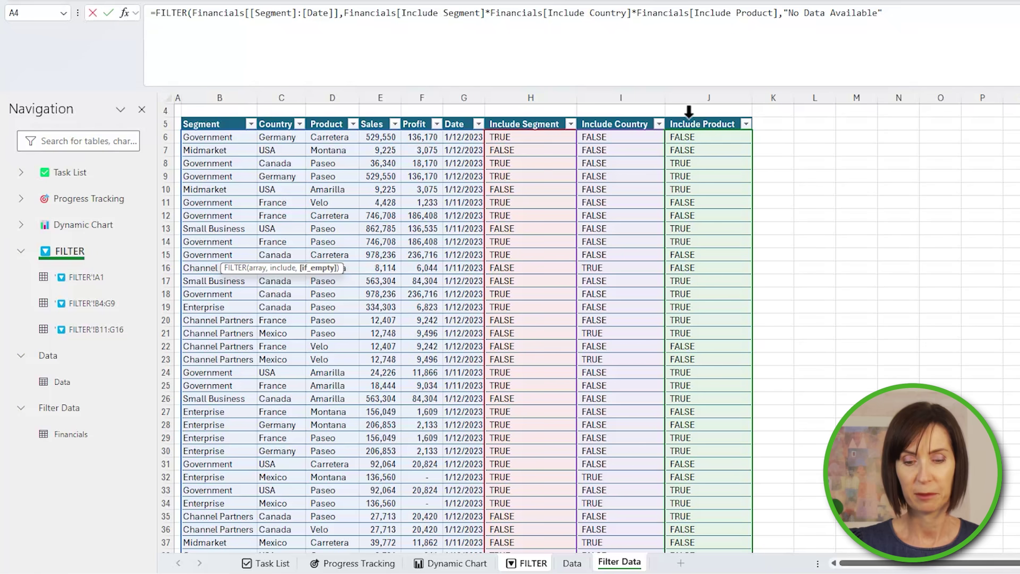
pyautogui.write(')')
pyautogui.press('Return')
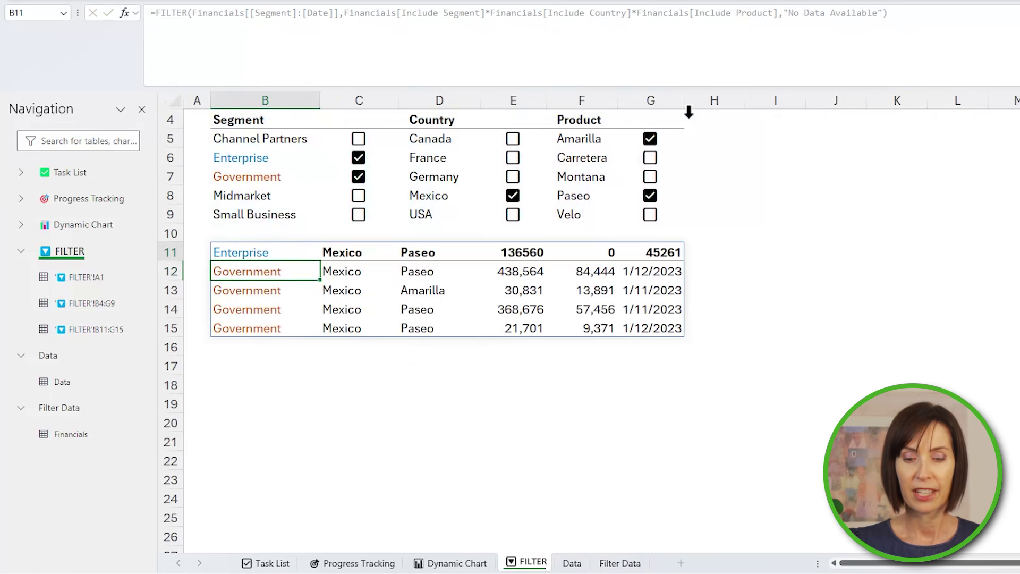
pyautogui.press('Up')
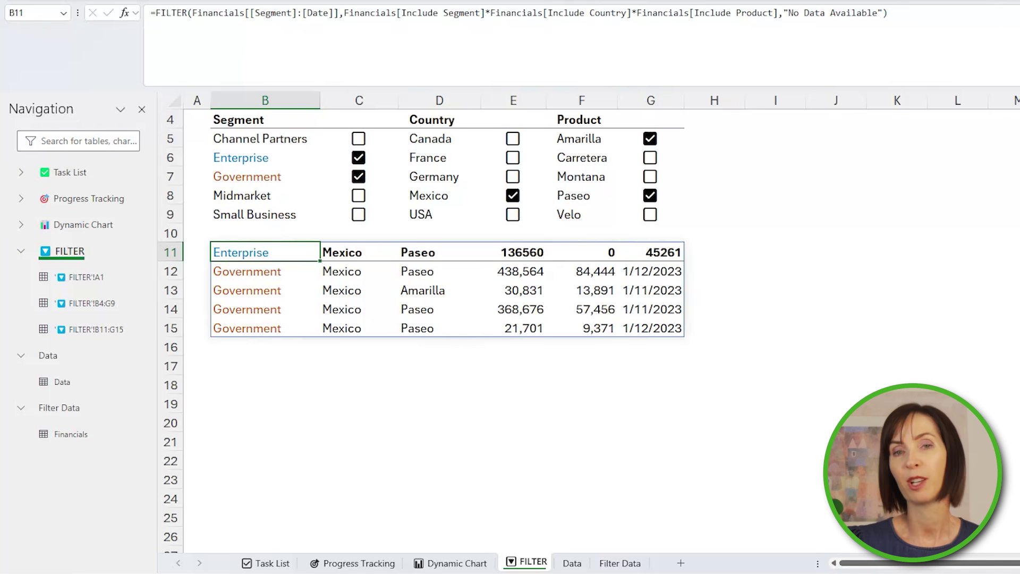
# Wrap B11's FILTER in VSTACK so the Segment-to-Date table headers top the report.
pyautogui.click(154, 14)
pyautogui.hotkey('alt', 'Return')
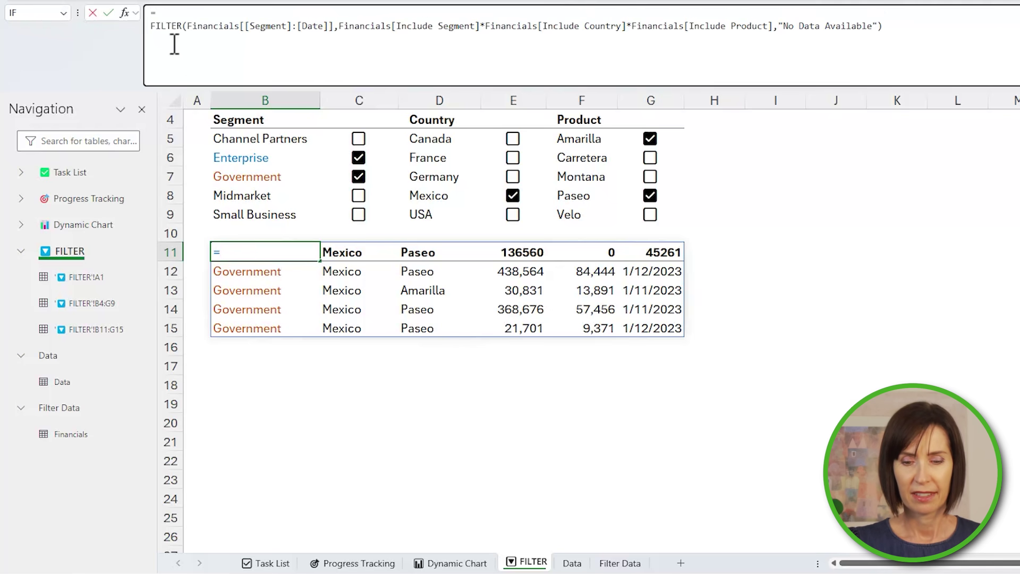
pyautogui.write('vst')
pyautogui.press('Tab')
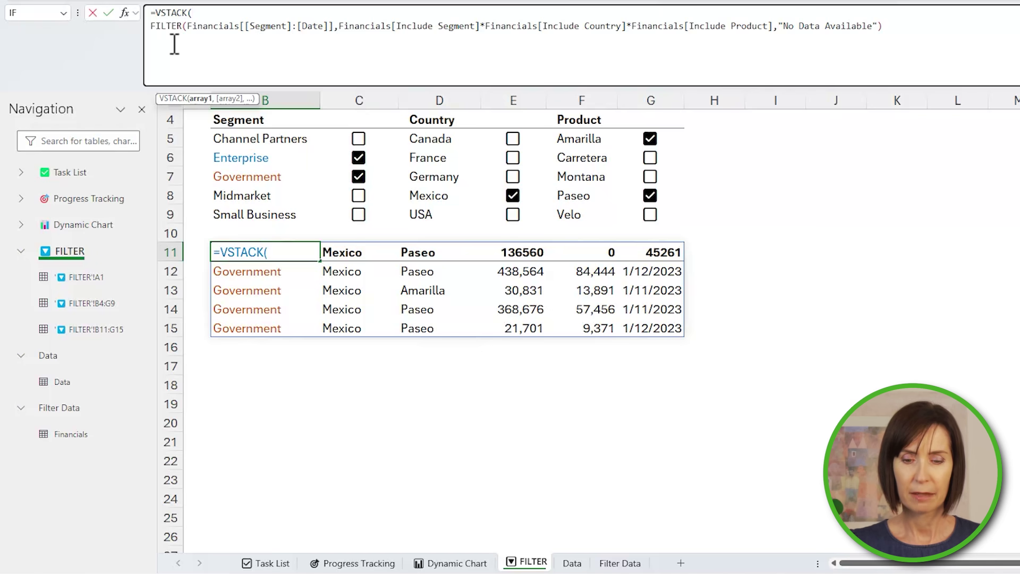
pyautogui.click(620, 563)
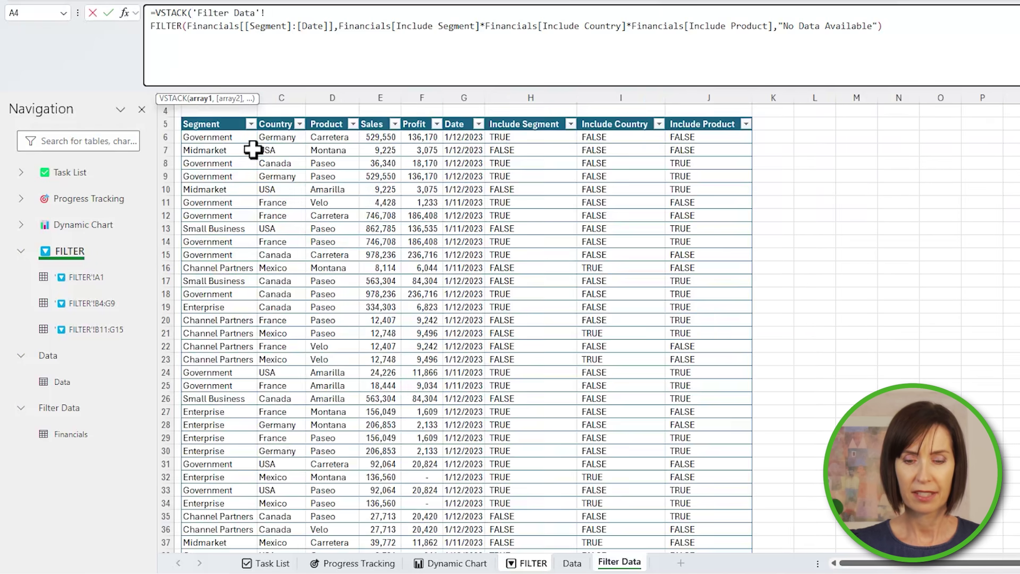
pyautogui.moveTo(234, 123); pyautogui.dragTo(449, 126)
pyautogui.write(',')
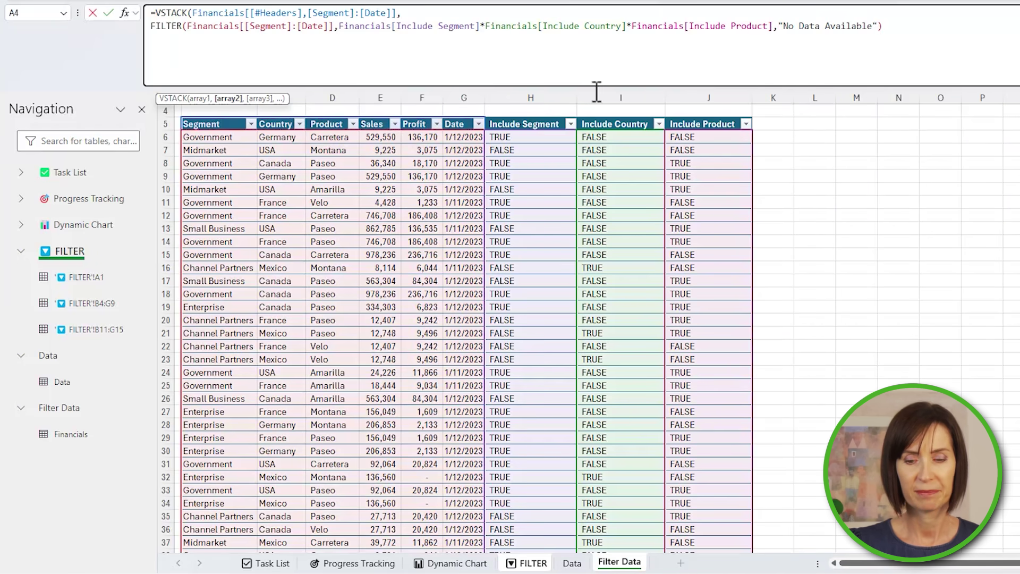
pyautogui.write(')')
pyautogui.press('Return')
pyautogui.press('Up')
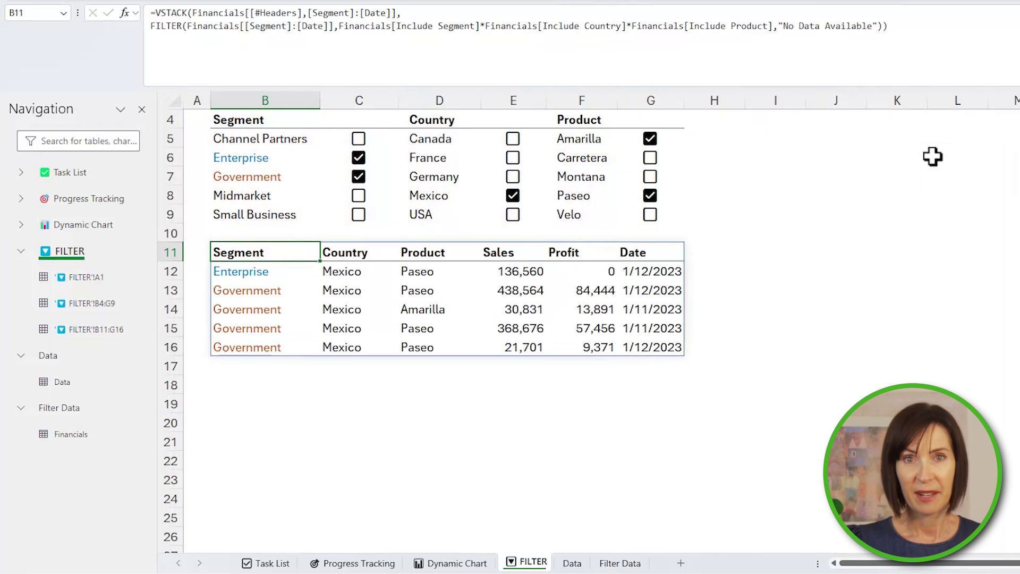
# Tick Midmarket, Small Business, Germany and Carretera, keep Mexico, and untick Amarilla and Paseo.
pyautogui.click(359, 196)
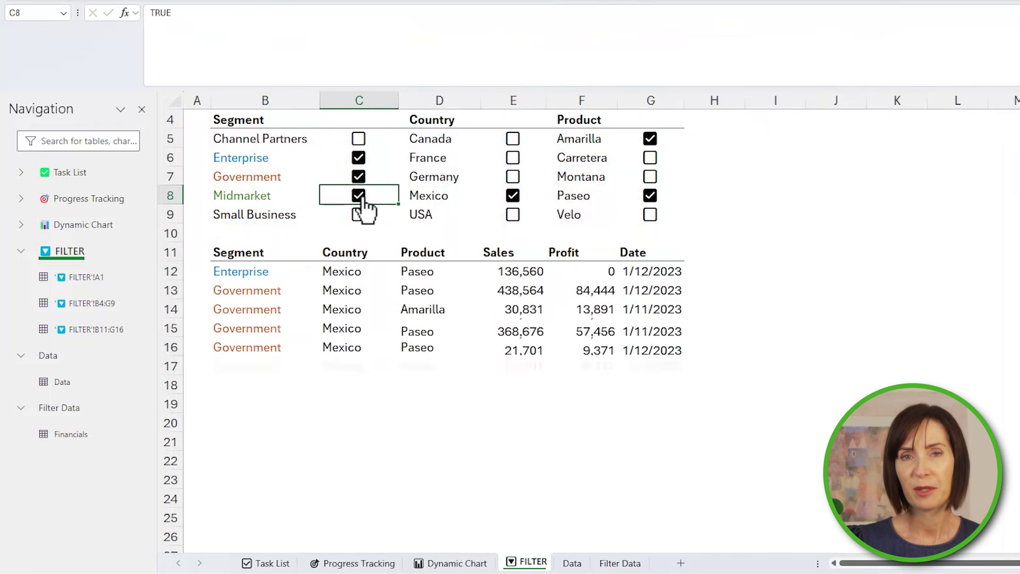
pyautogui.click(513, 177)
pyautogui.click(650, 140)
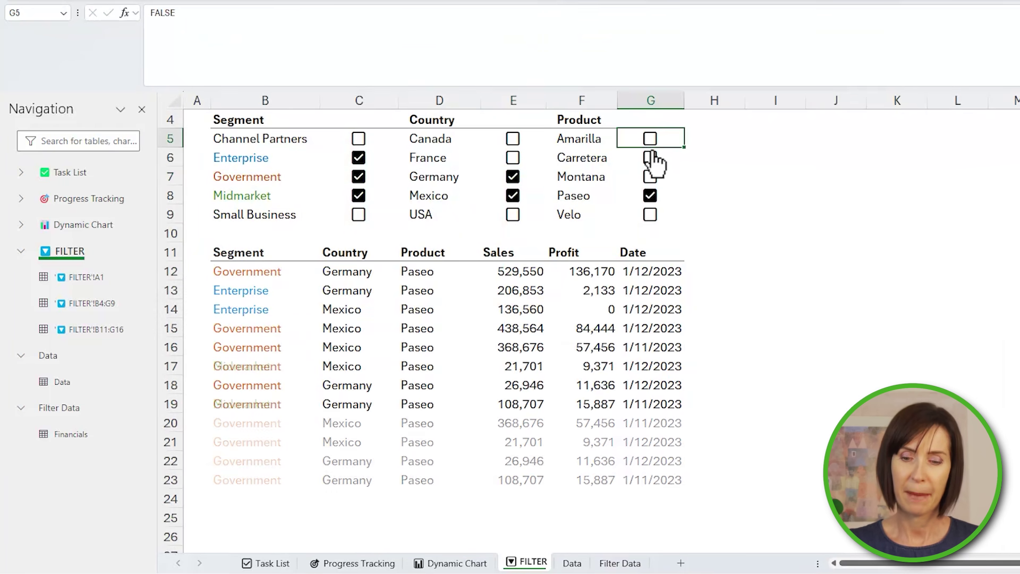
pyautogui.click(650, 158)
pyautogui.click(515, 196)
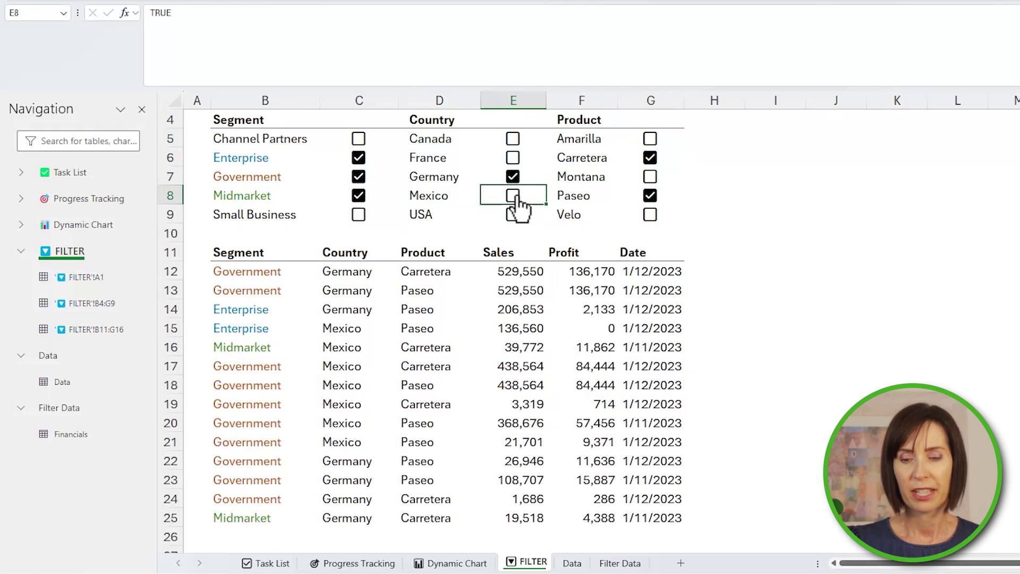
pyautogui.click(360, 215)
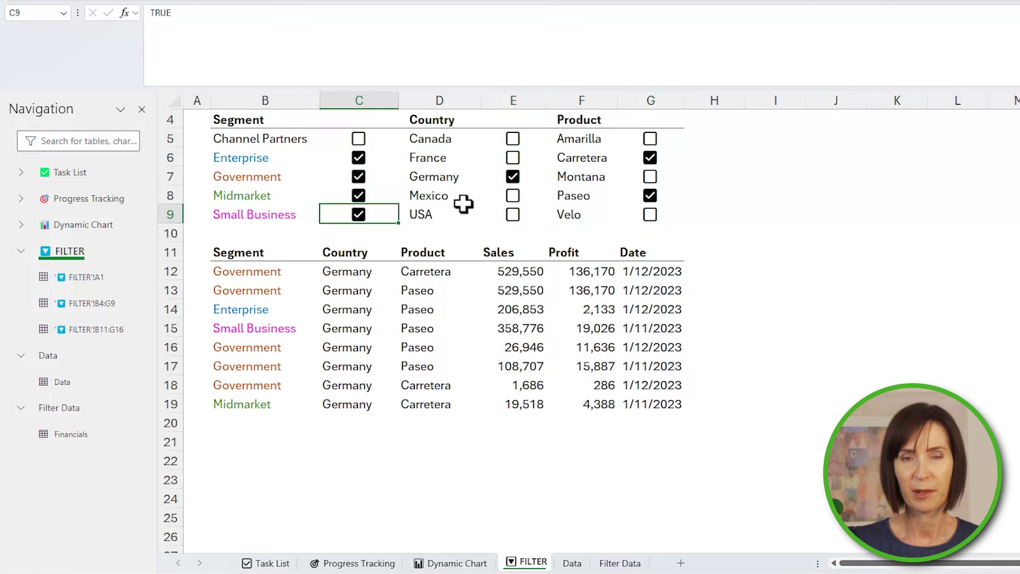
pyautogui.click(513, 196)
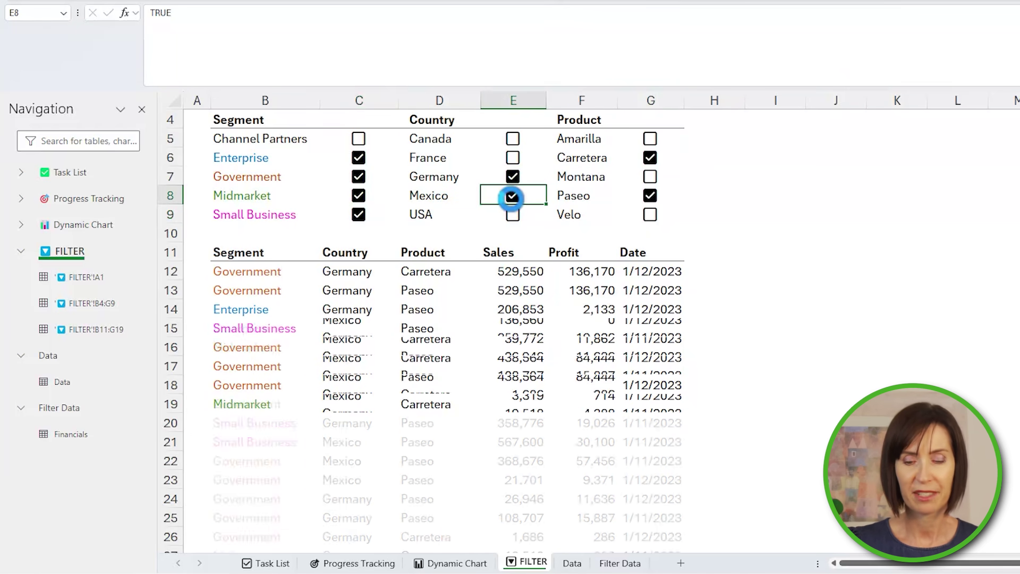
pyautogui.click(652, 196)
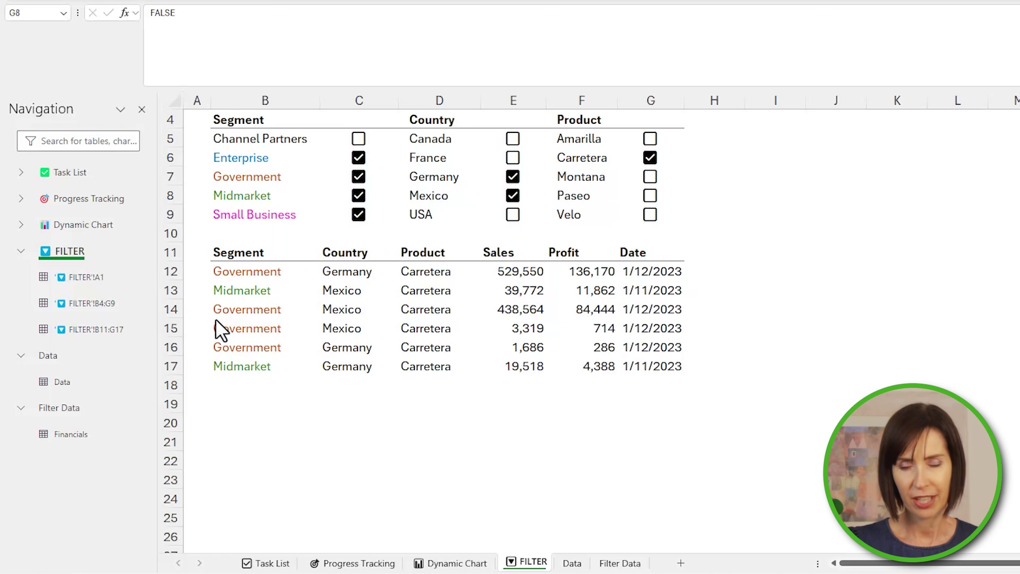
# Tick Munching Snacks as packed and link its have-them box to the packed box.
pyautogui.click(271, 563)
pyautogui.click(282, 334)
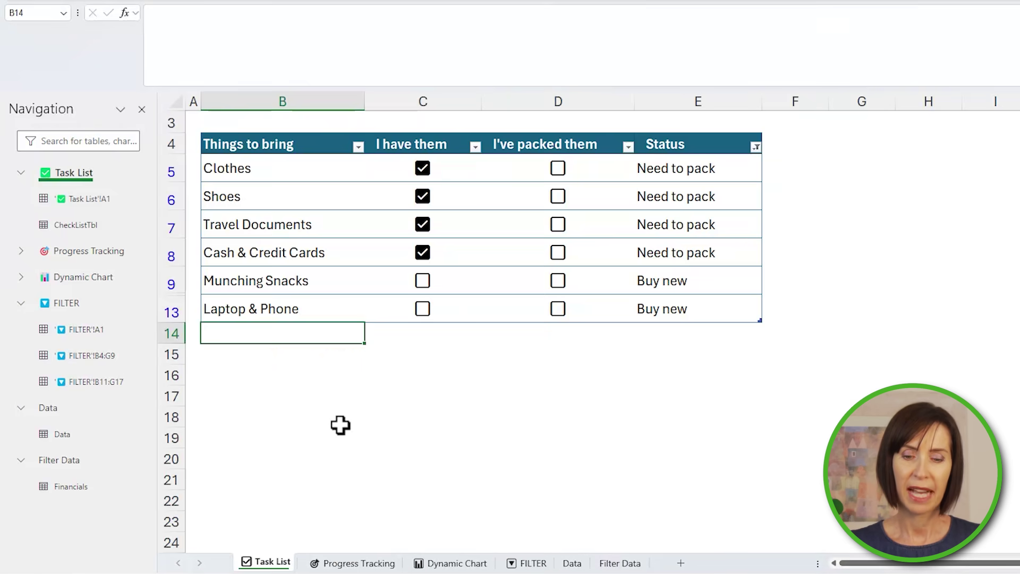
pyautogui.click(562, 287)
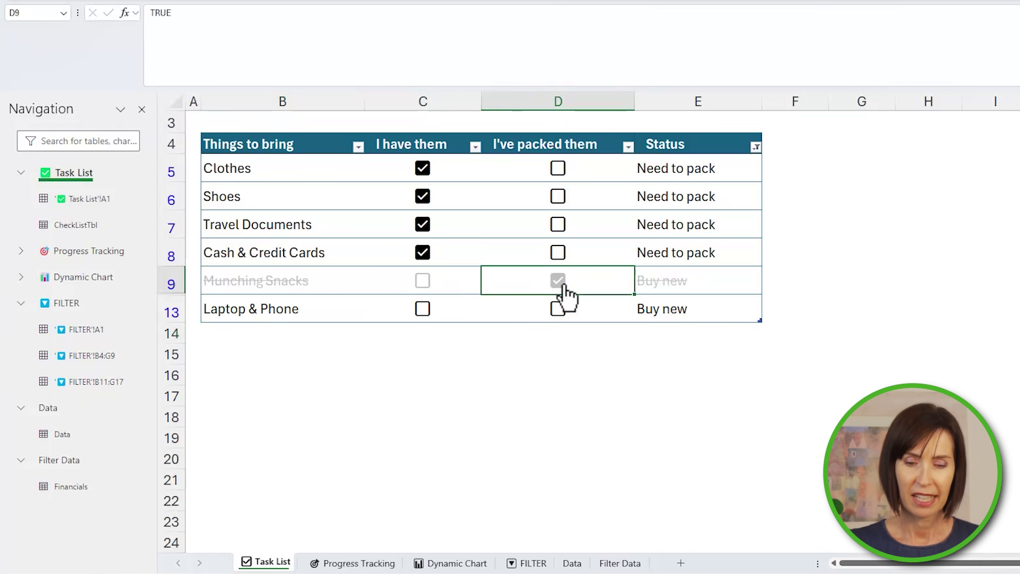
pyautogui.click(444, 282)
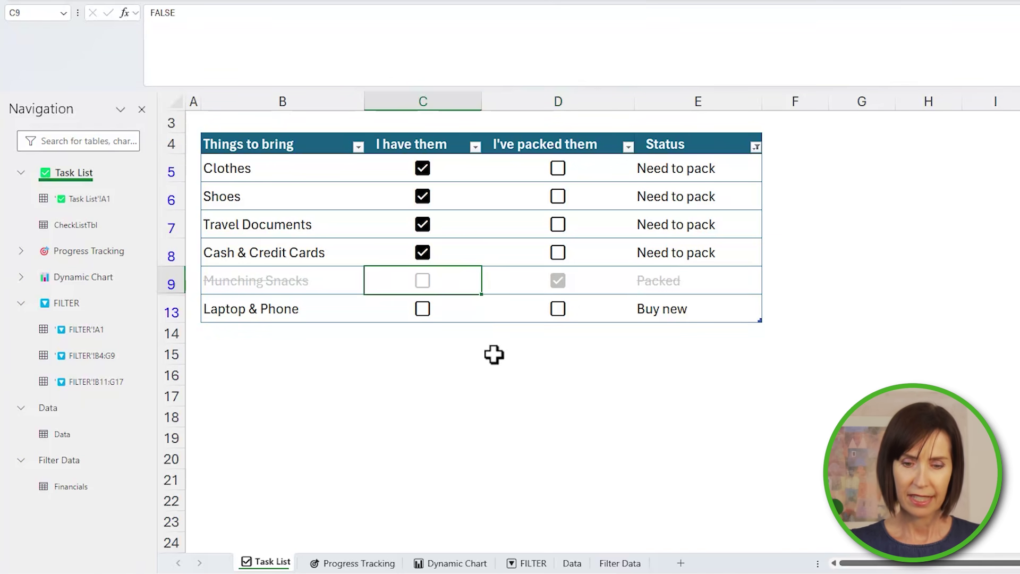
pyautogui.write('=')
pyautogui.press('Right')
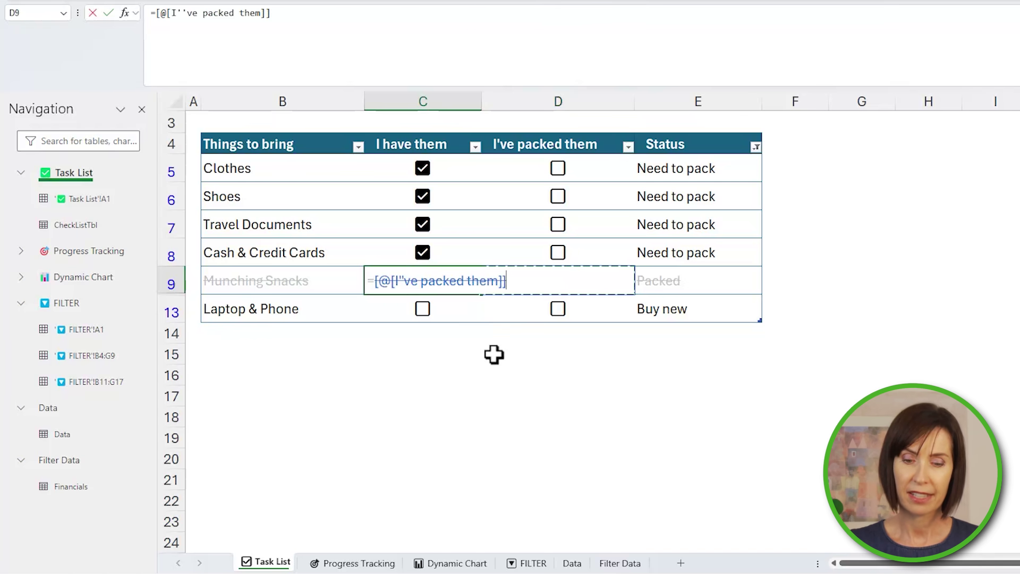
pyautogui.press('Return')
pyautogui.press('Up')
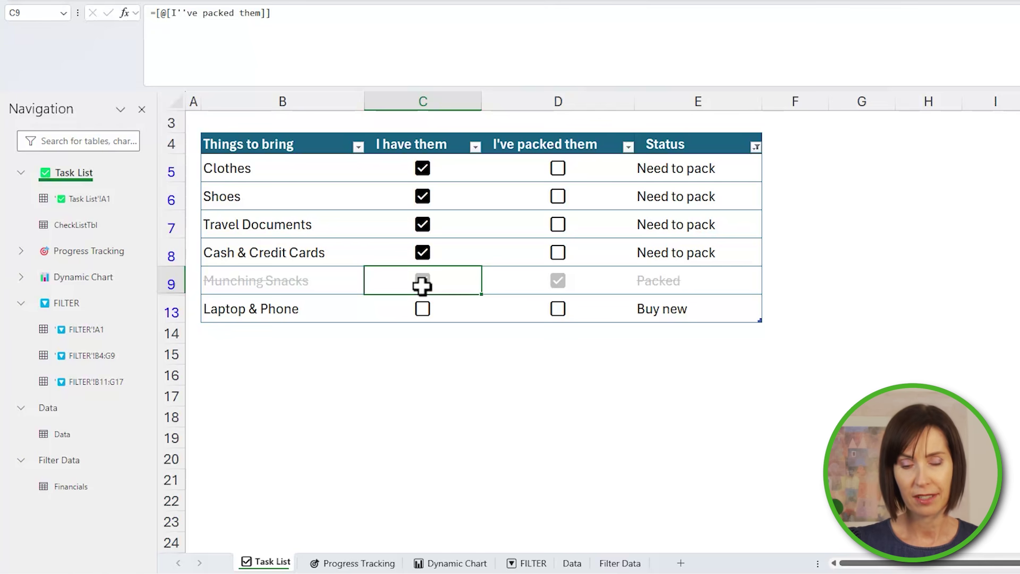
# Add 'Charging Cables' as a new item below the packing list.
pyautogui.press('Down')
pyautogui.press('Down')
pyautogui.press('Left')
pyautogui.write('Charging')
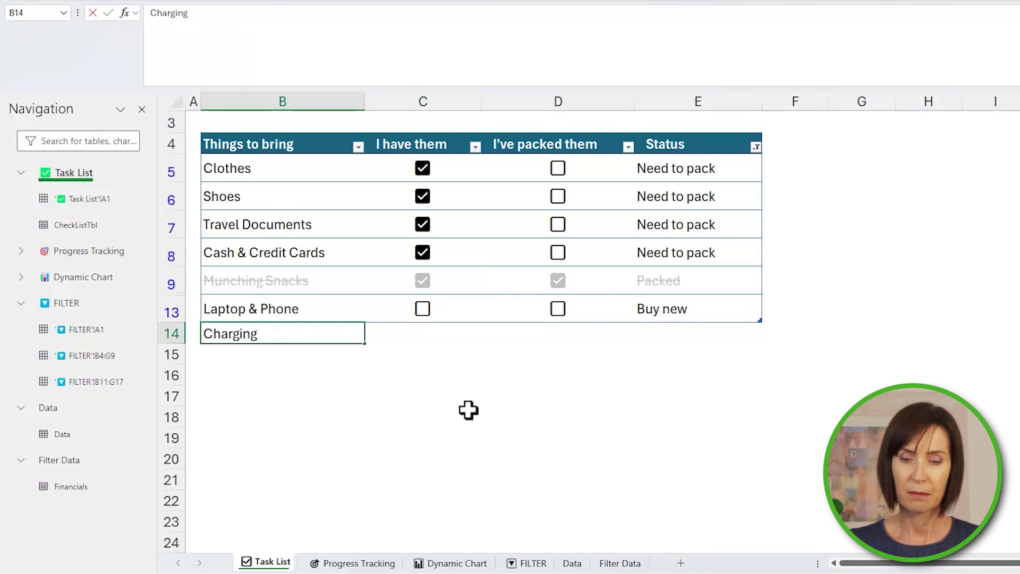
pyautogui.write(' Cables')
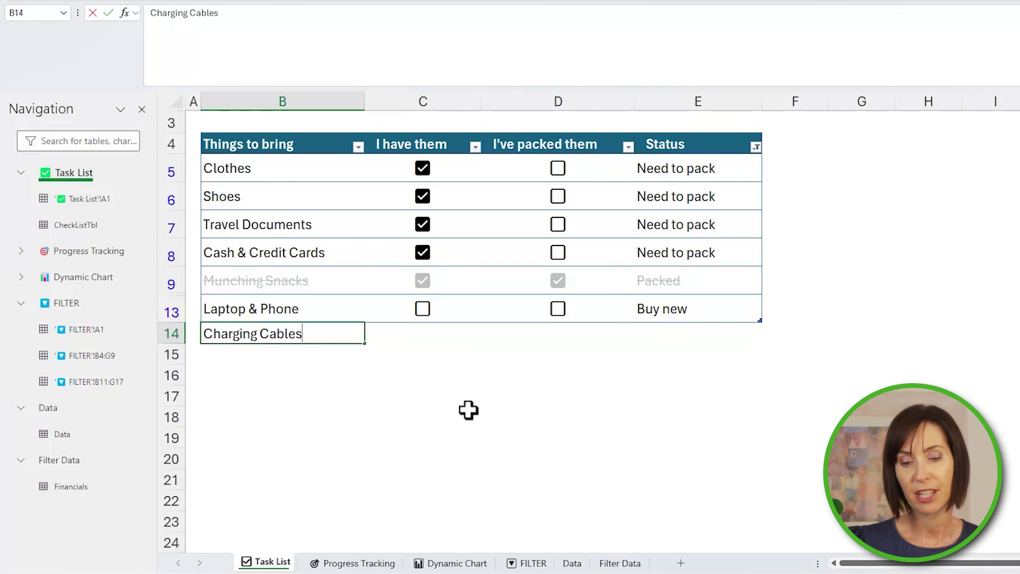
pyautogui.press('Return')
pyautogui.press('Up')
pyautogui.press('Right')
pyautogui.press('Right')
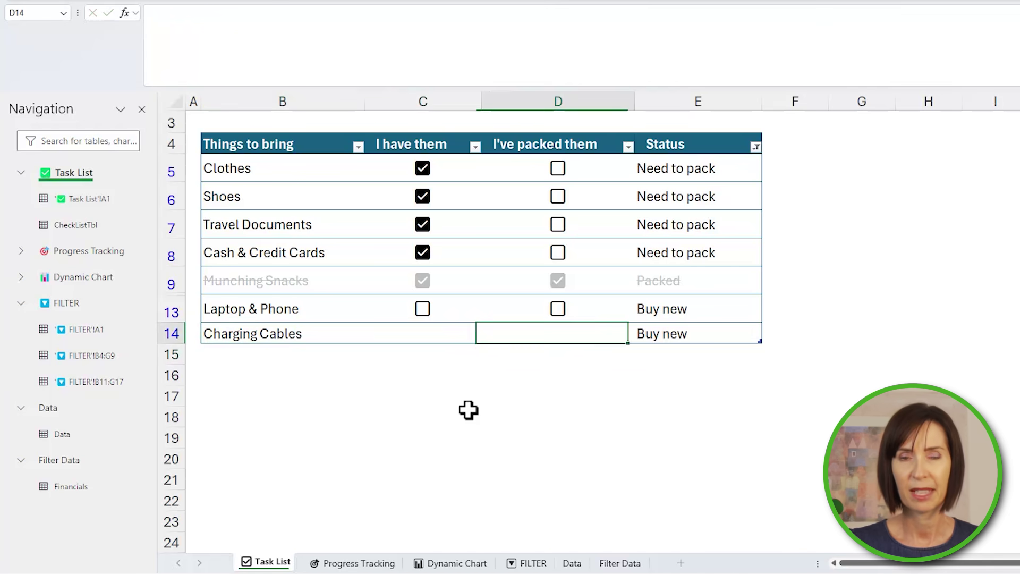
pyautogui.press('Left')
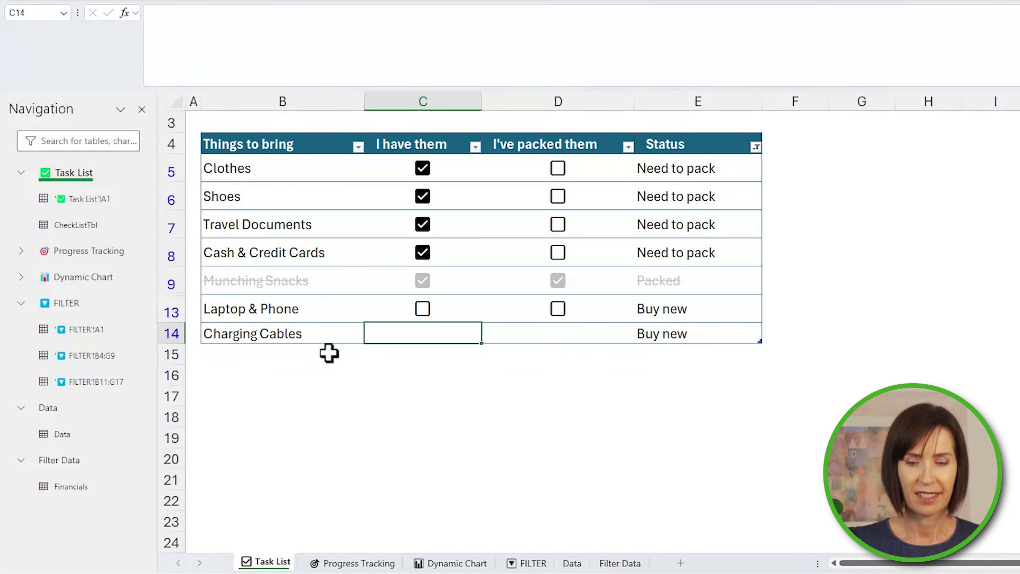
# Delete the Charging Cables row, then insert and remove checkboxes in C14:D20.
pyautogui.moveTo(327, 334); pyautogui.dragTo(697, 336)
pyautogui.hotkey('ctrl', '-')
pyautogui.click(672, 271)
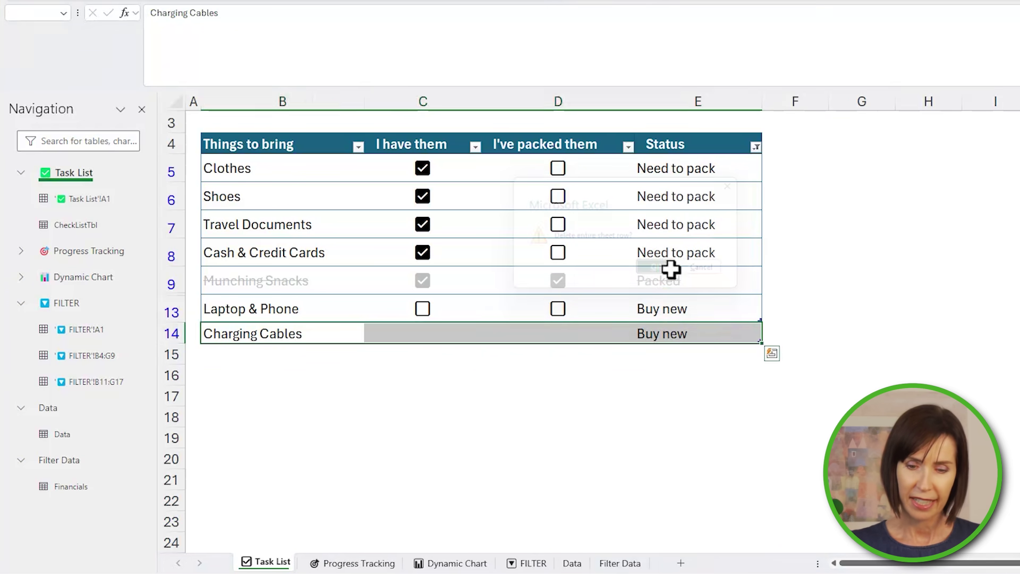
pyautogui.moveTo(424, 332); pyautogui.dragTo(555, 447)
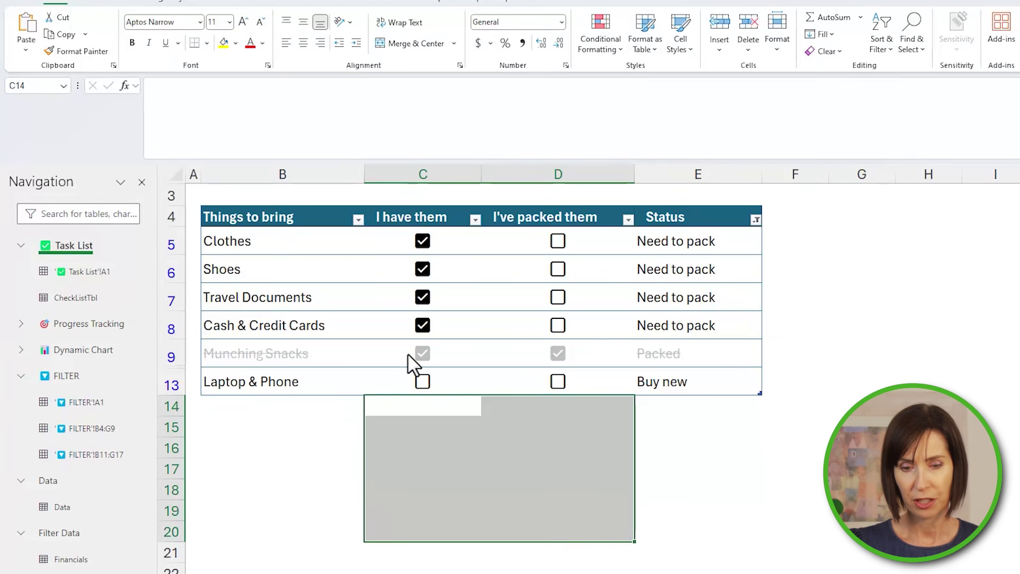
pyautogui.click(101, 14)
pyautogui.click(881, 49)
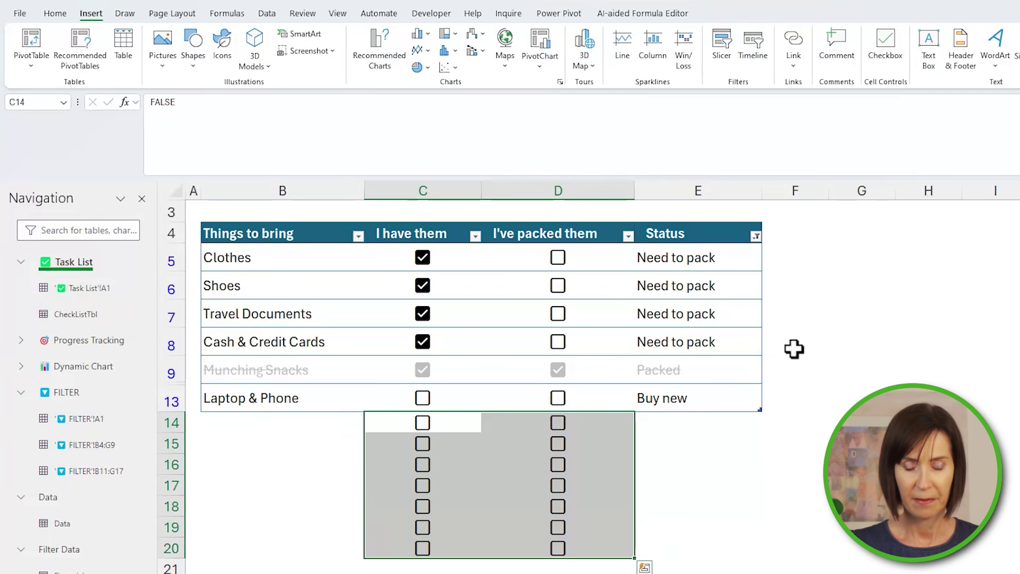
pyautogui.press('Delete')
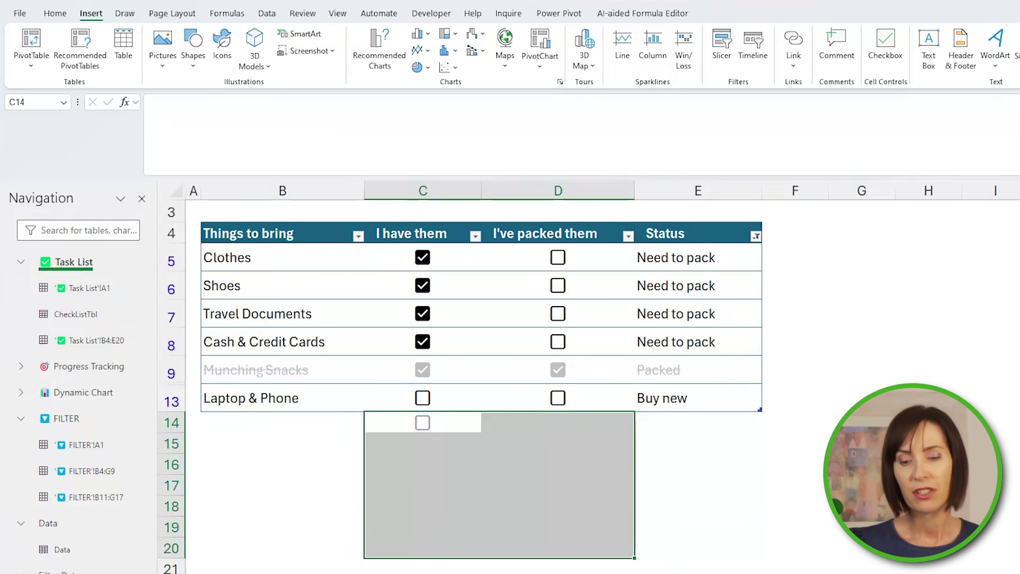
pyautogui.click(860, 485)
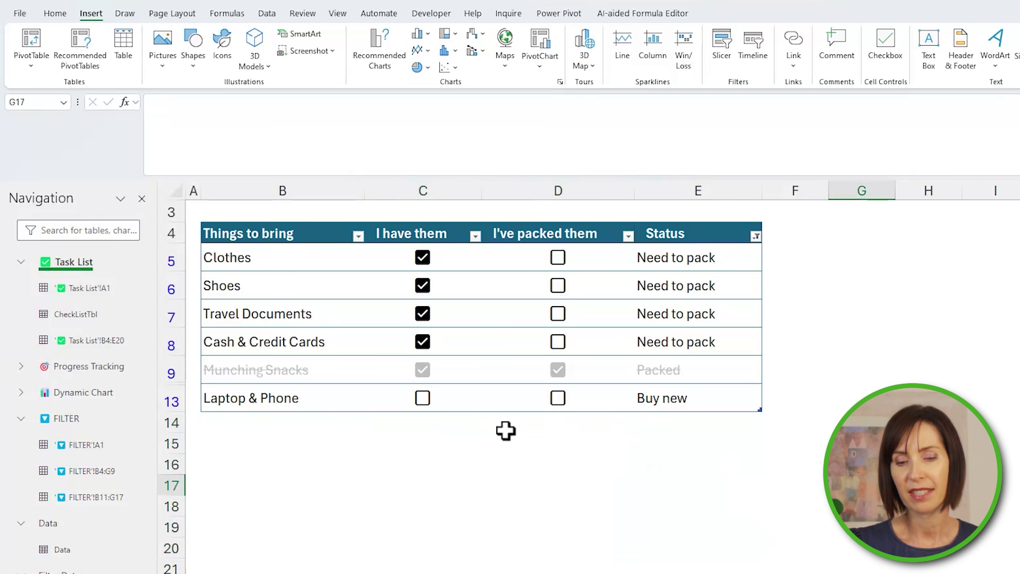
# Enter 'Charging Cable' in B14 and tick both its have-them and packed boxes.
pyautogui.click(319, 426)
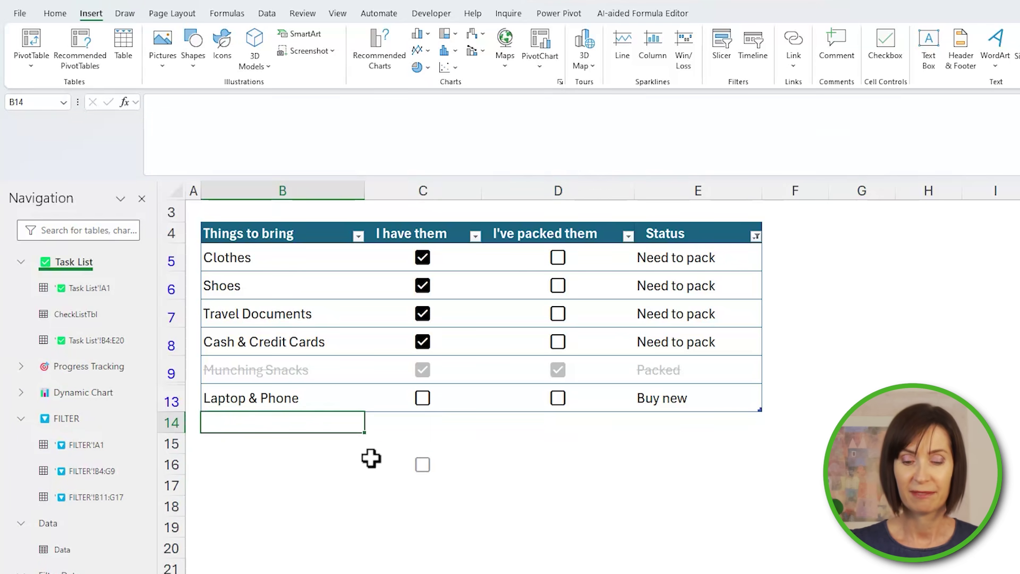
pyautogui.write('Charging Cable')
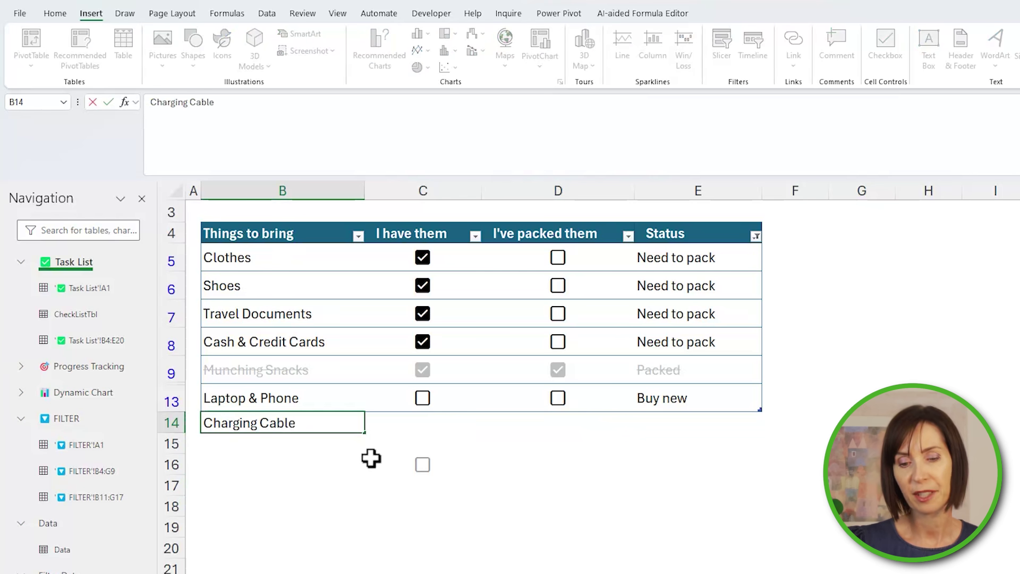
pyautogui.press('Return')
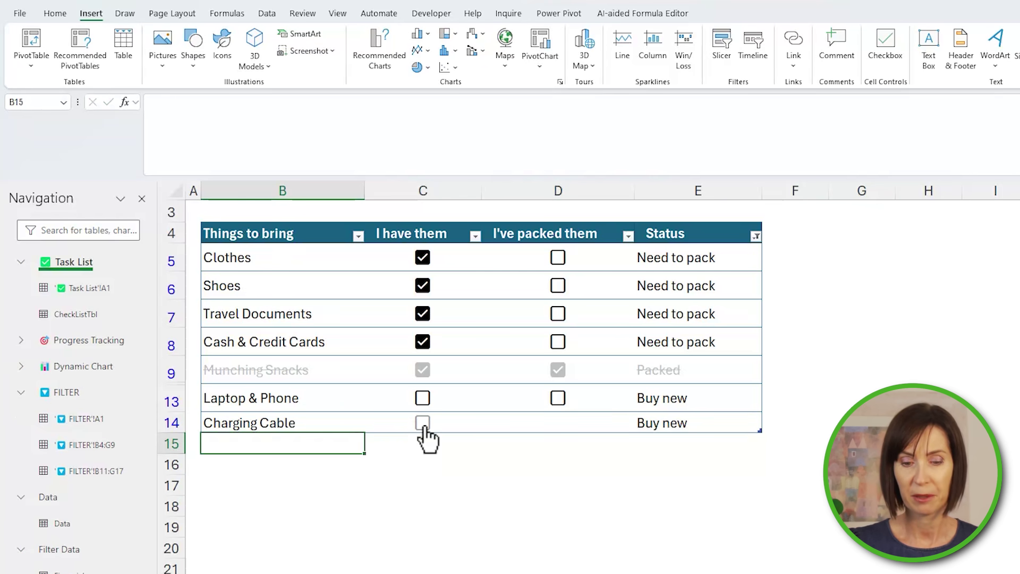
pyautogui.click(423, 423)
pyautogui.click(557, 425)
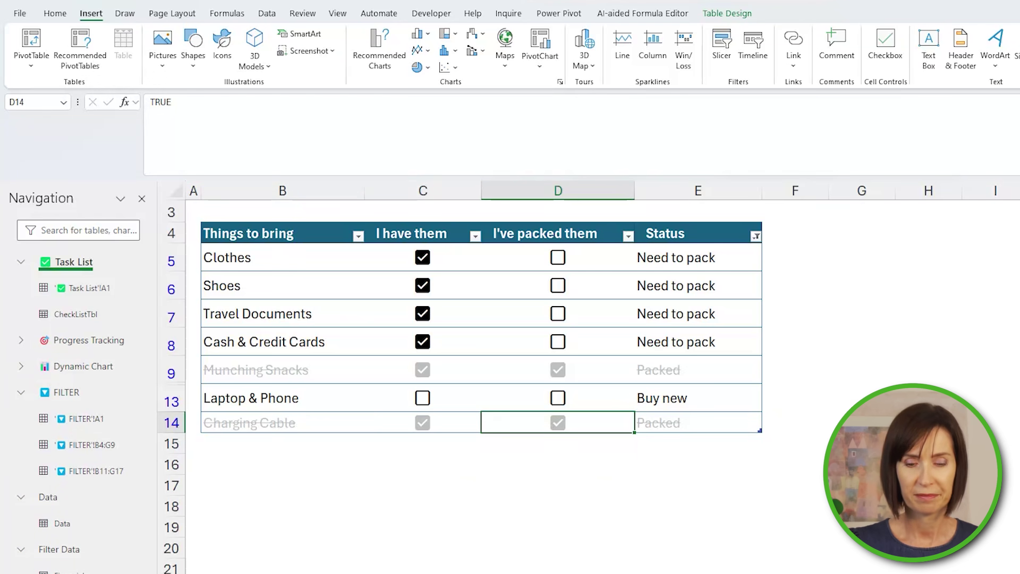
# Clear formats from C15:D20 to remove the leftover checkbox below the table.
pyautogui.moveTo(447, 444); pyautogui.dragTo(585, 553)
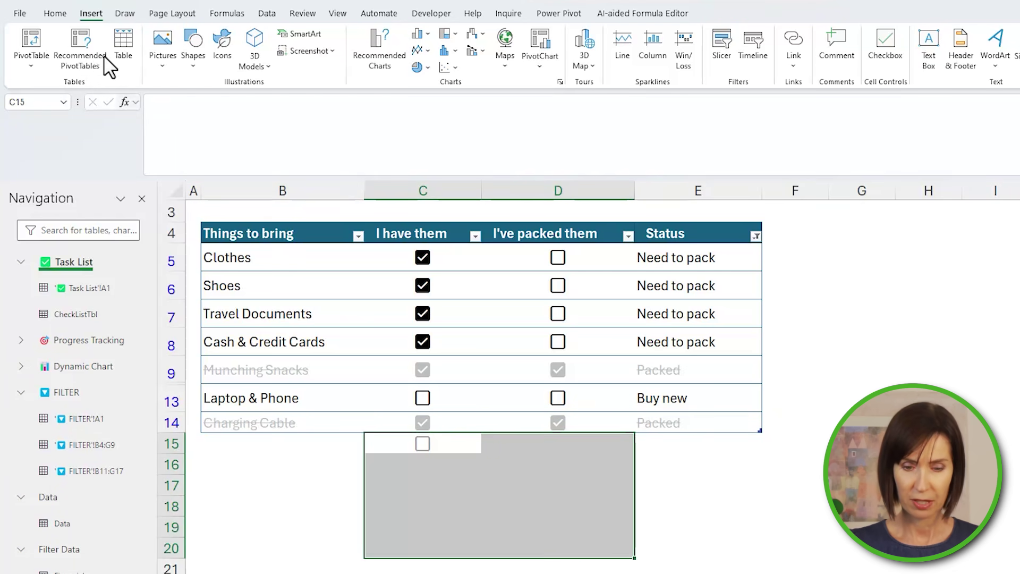
pyautogui.click(837, 68)
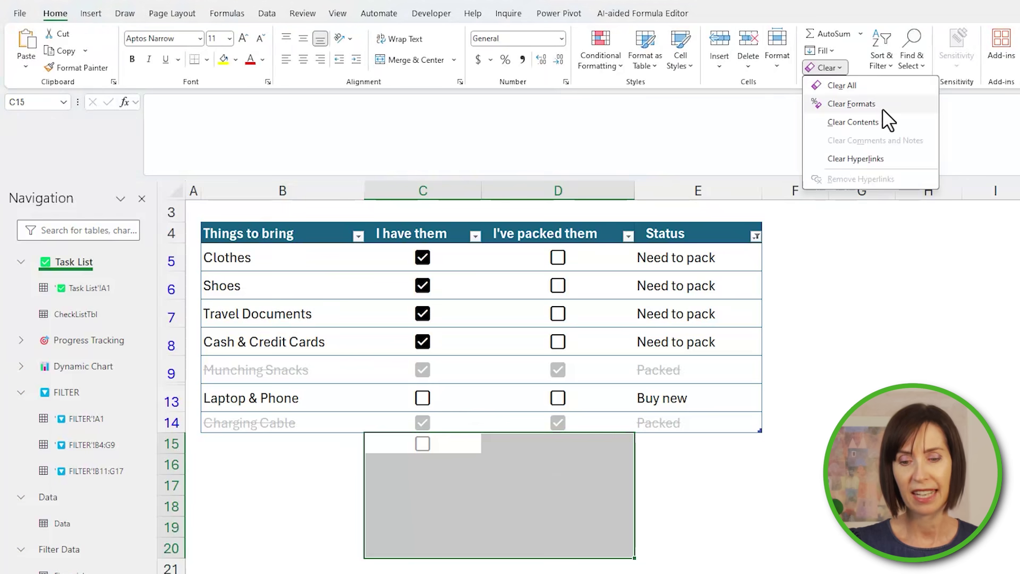
pyautogui.click(883, 110)
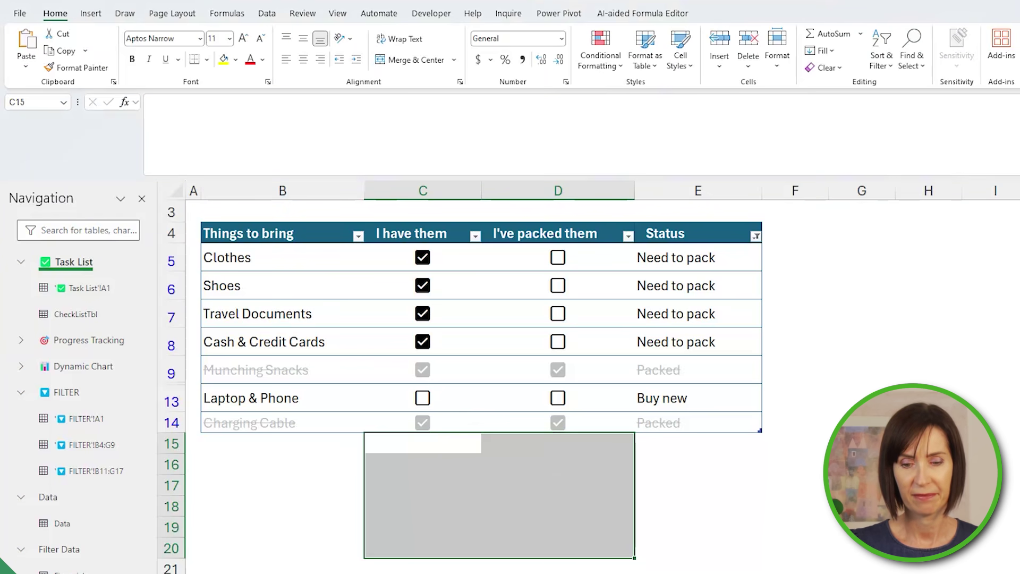